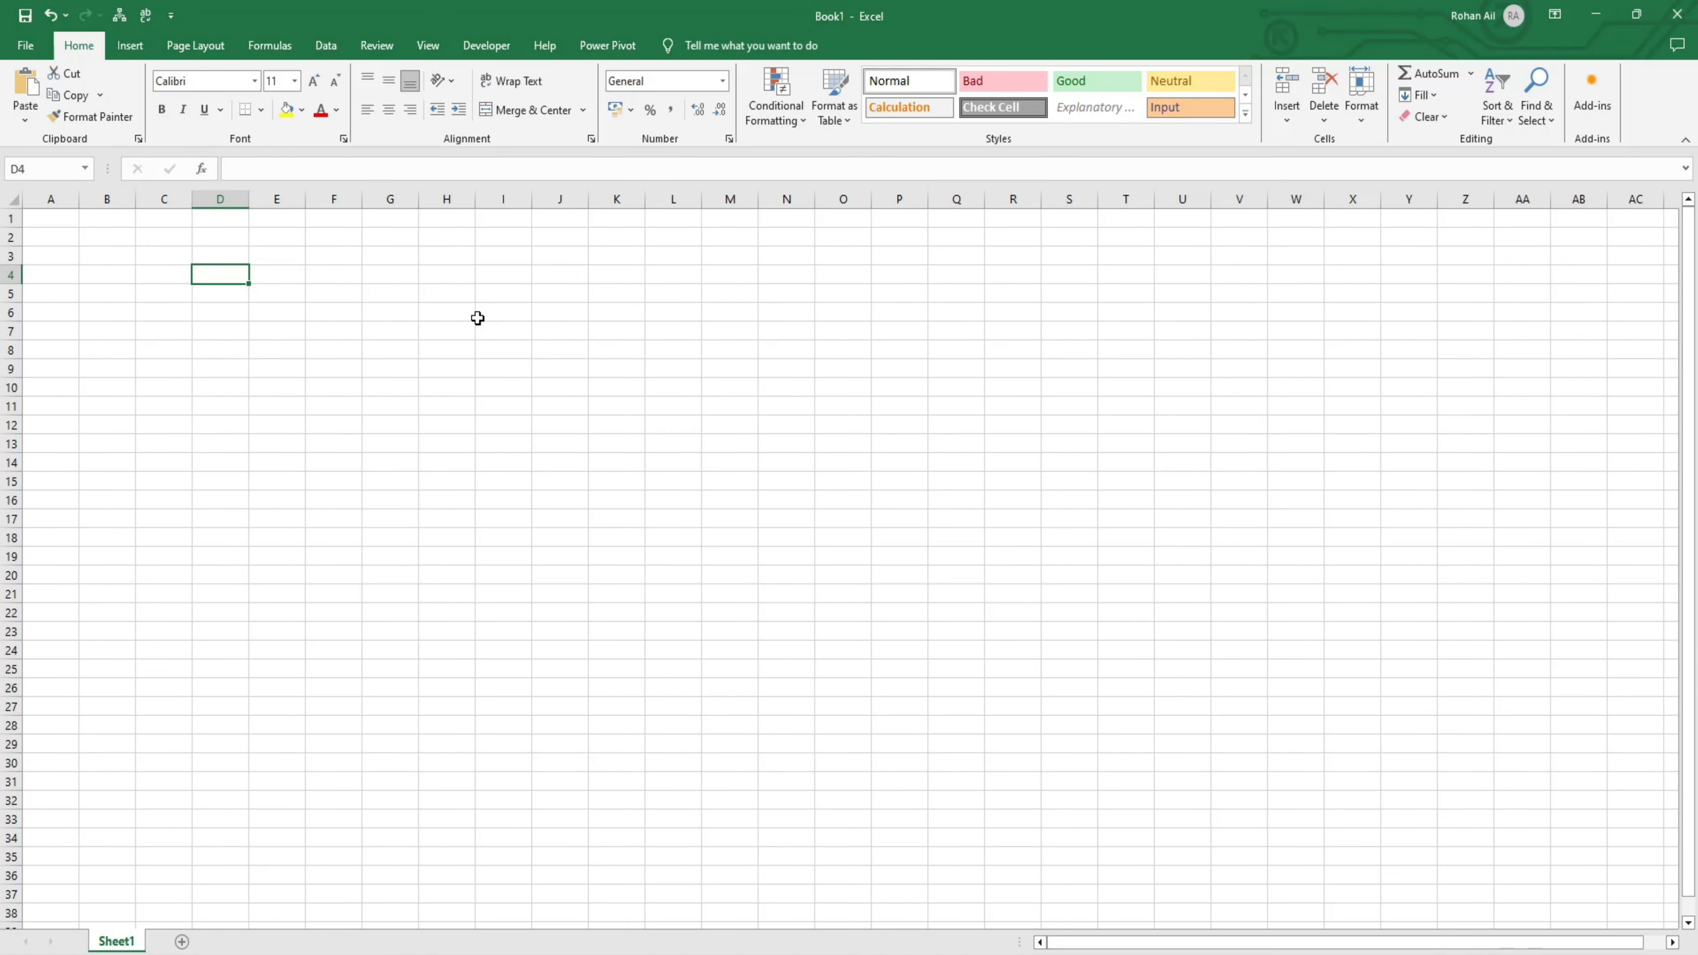
Enter 1, X, 1 and = across cells D4 to G4 as the first row of the multiplication table
text(1)
key(Tab)
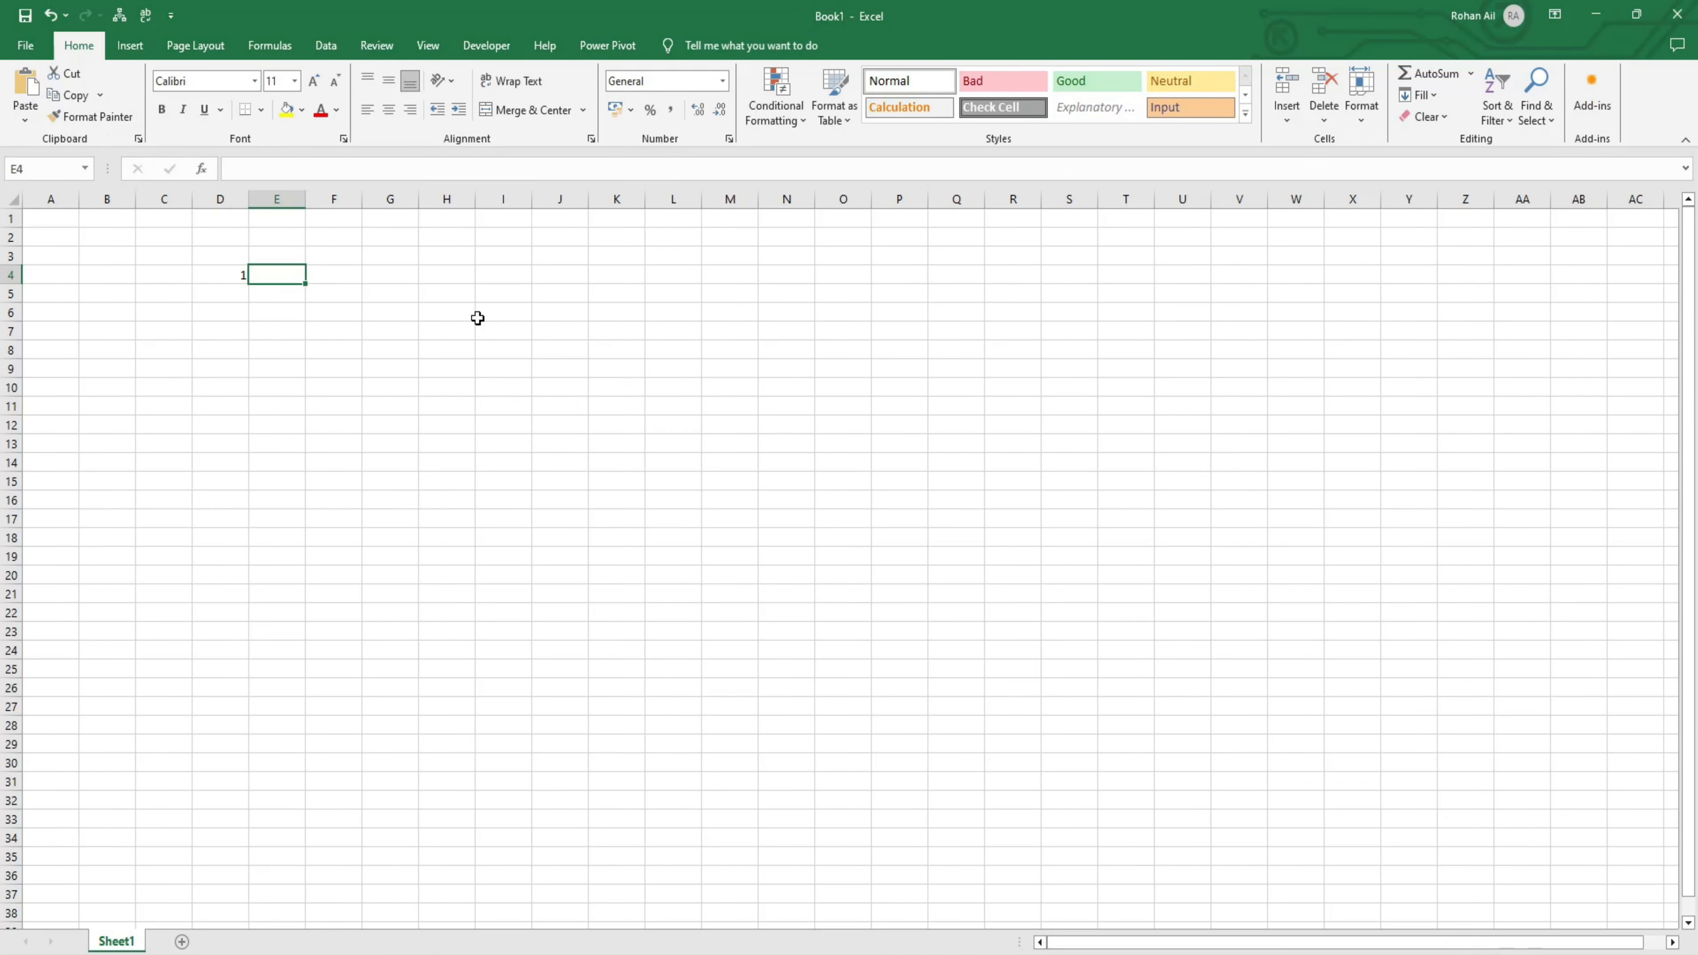
text(X)
key(Tab)
text(1)
key(Tab)
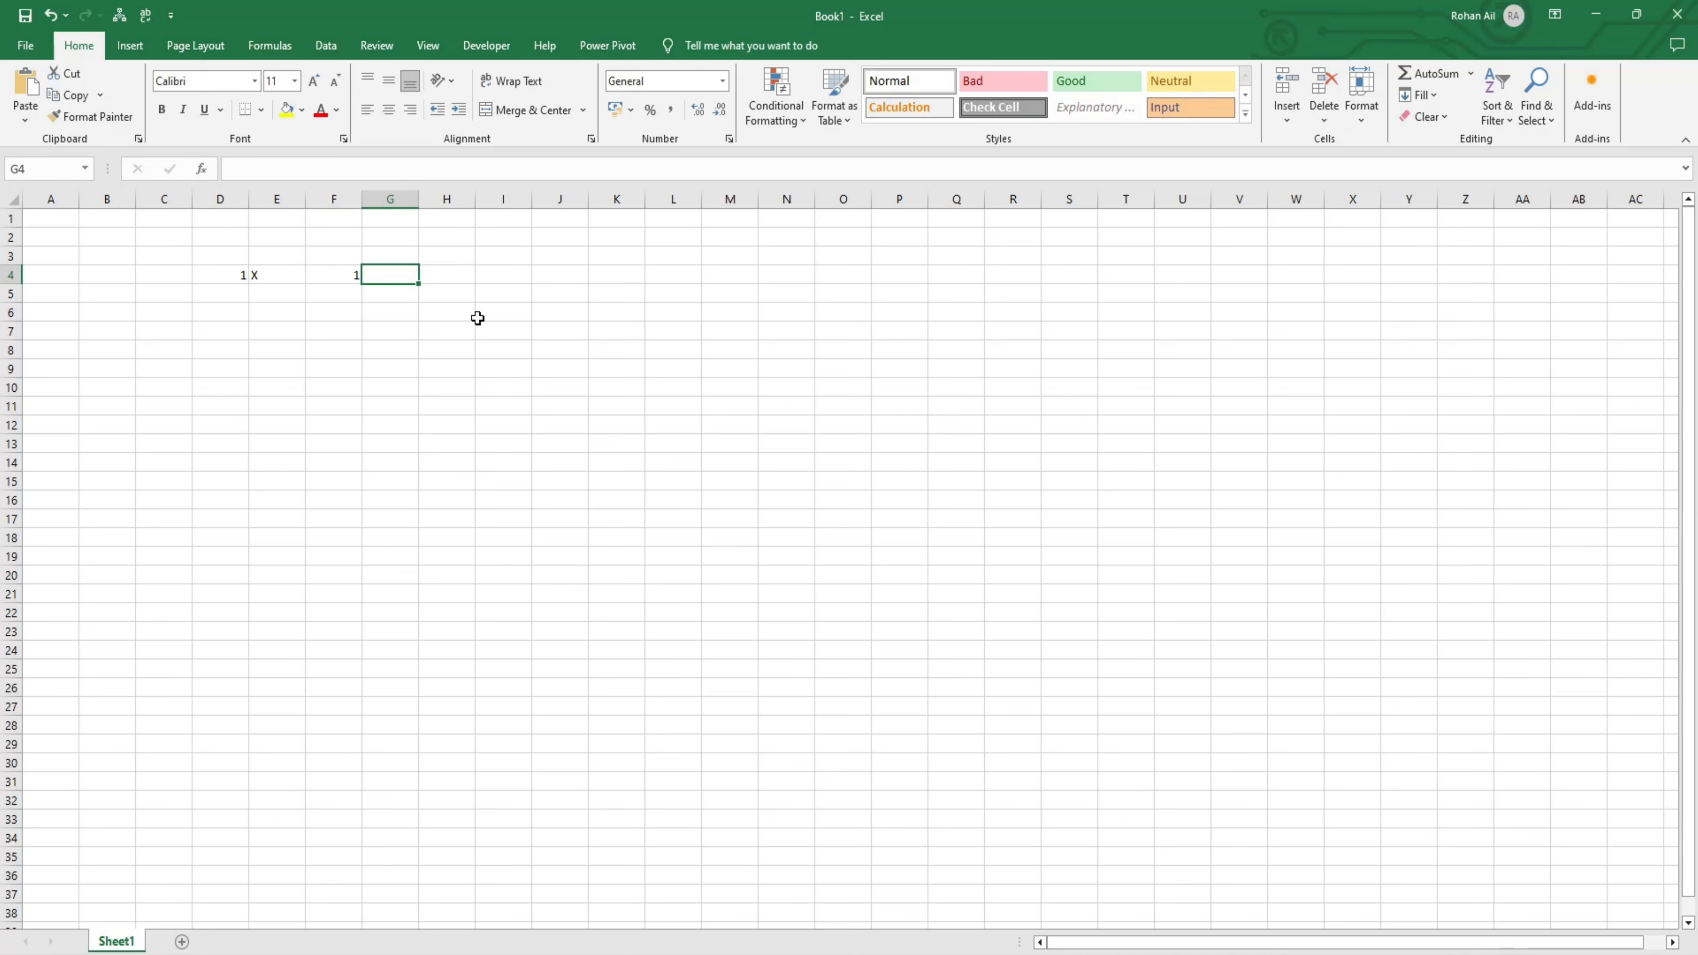
text(=)
key(Tab)
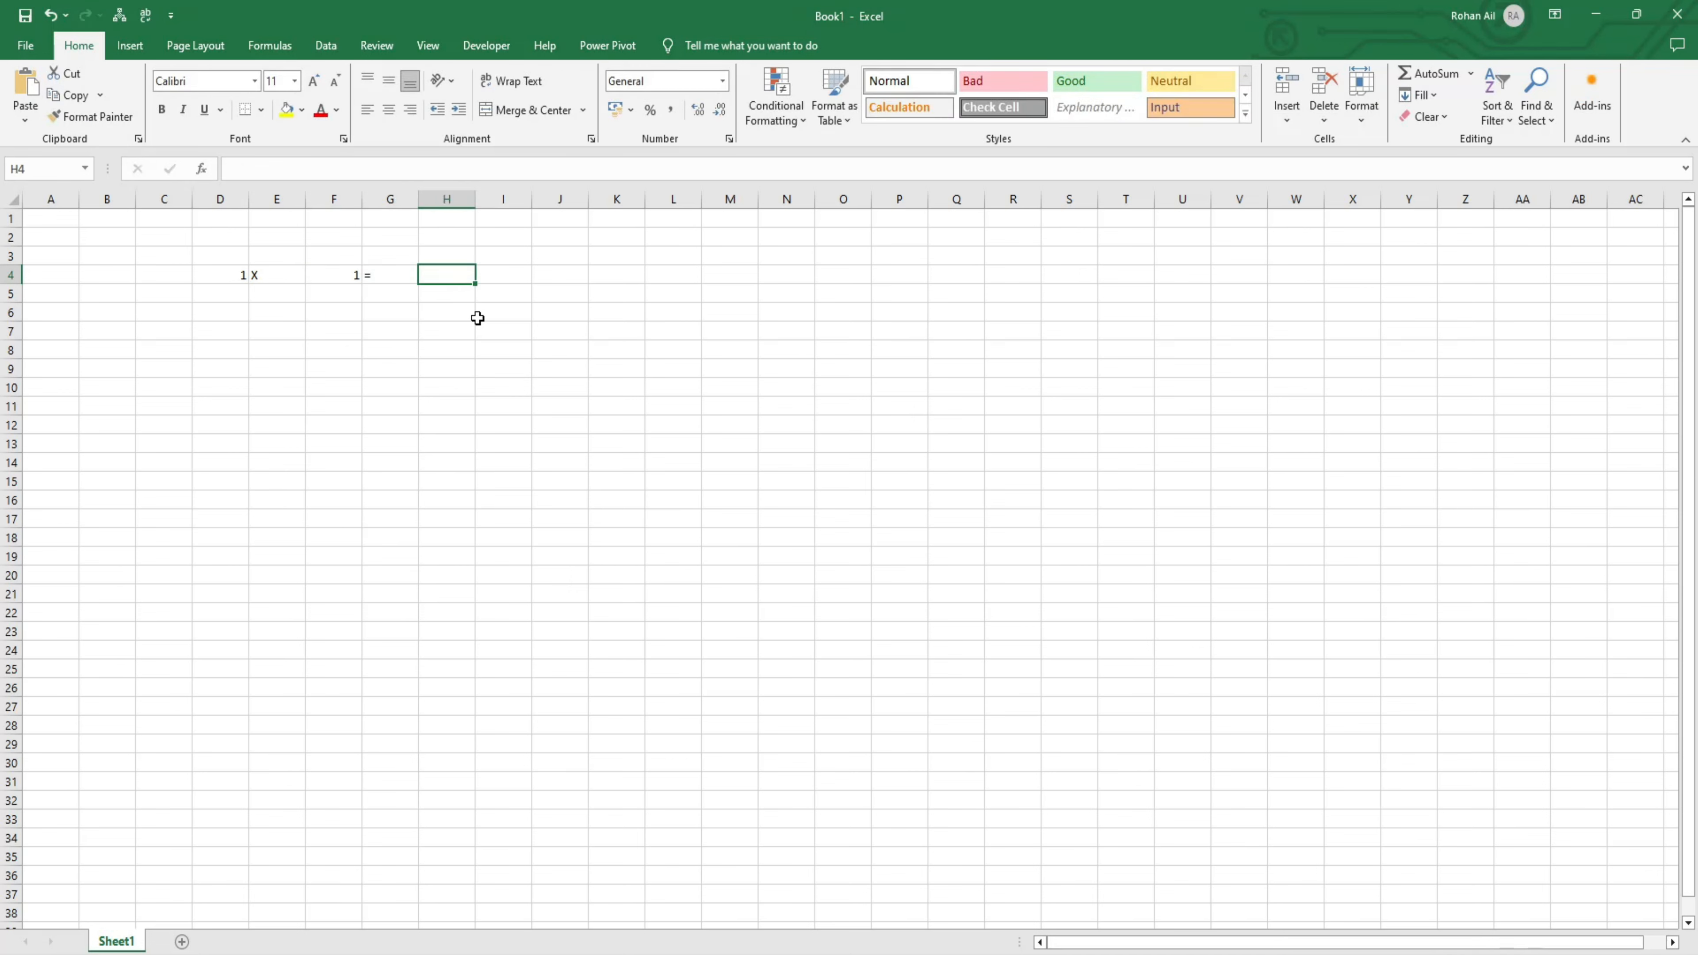
Enter the formula =D4*F4 in cell H4 to multiply the two numbers of the row
text(=)
key(Left)
key(Left)
key(Left)
key(Left)
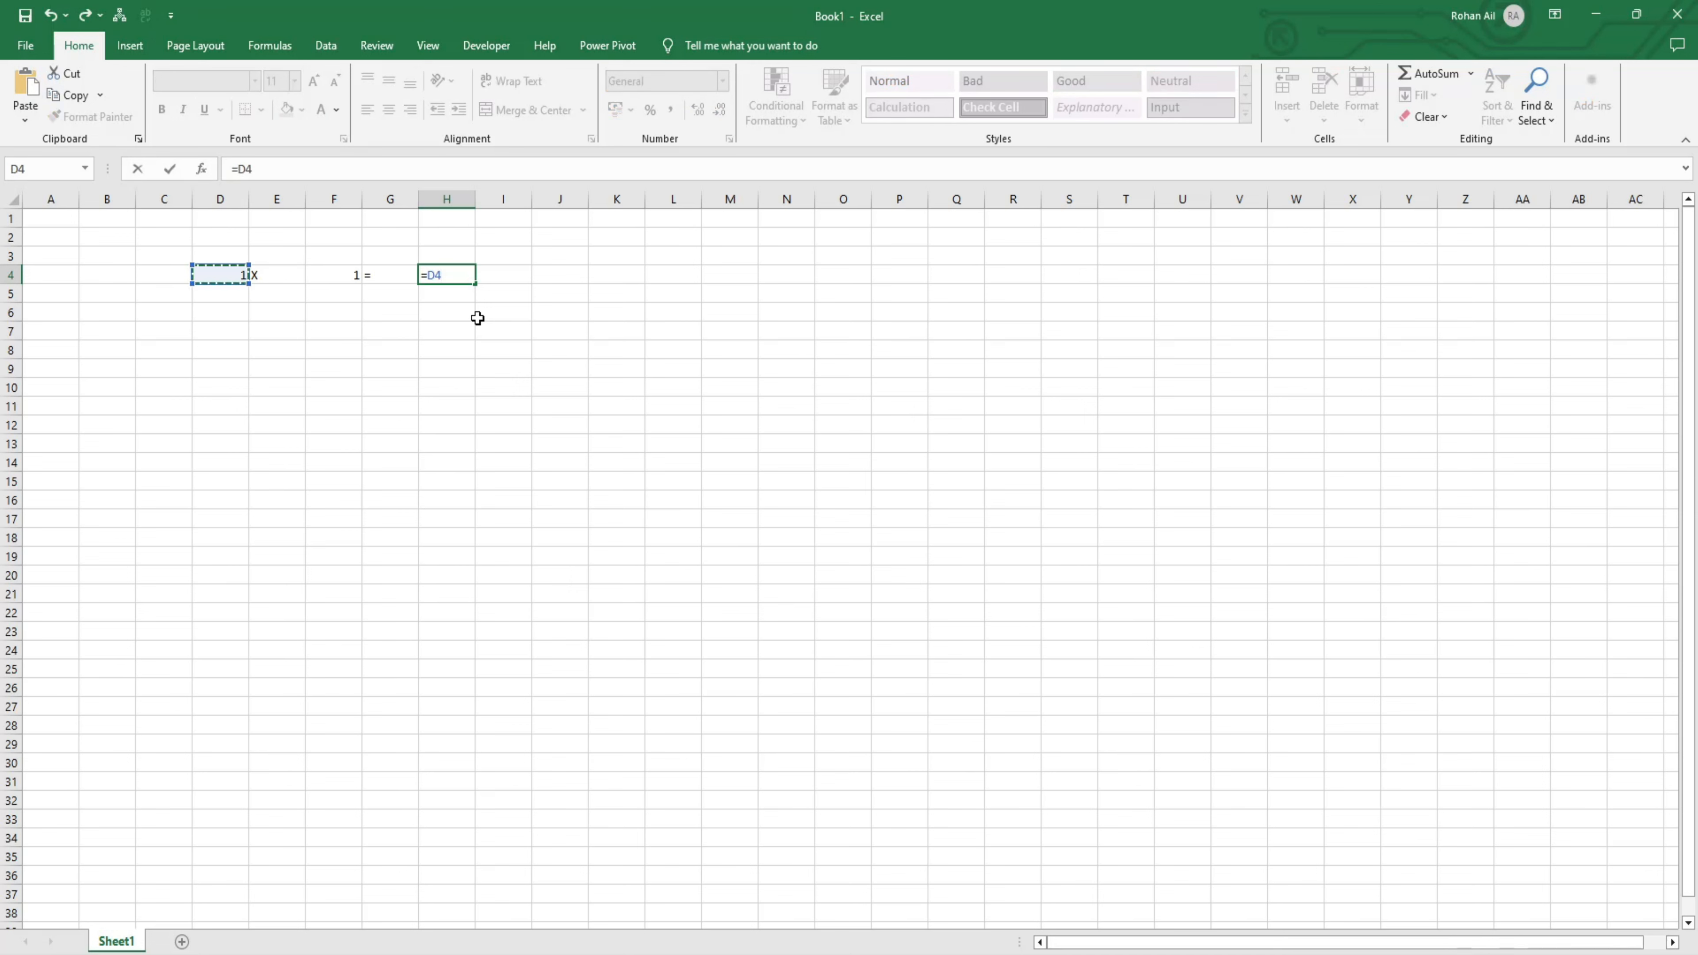
text(*)
key(Left)
key(Left)
key(Return)
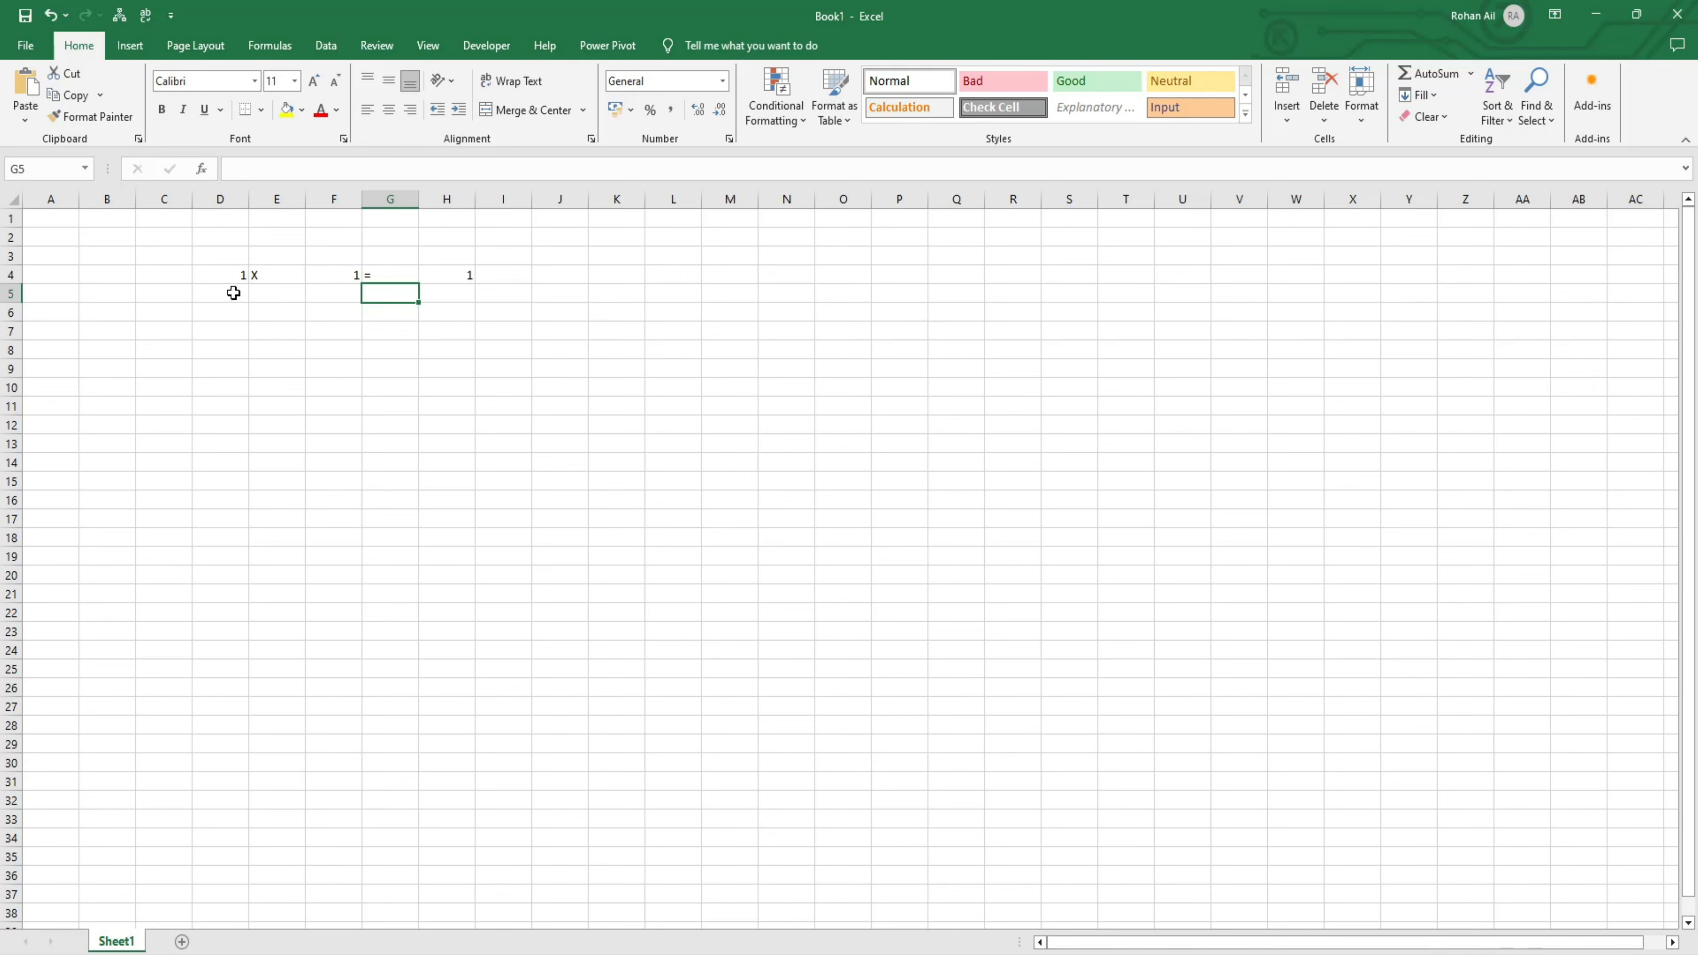
Check the multiplication table image in the browser, and enter 1 in D5 and X in E5 of the workbook
key(alt+Tab)
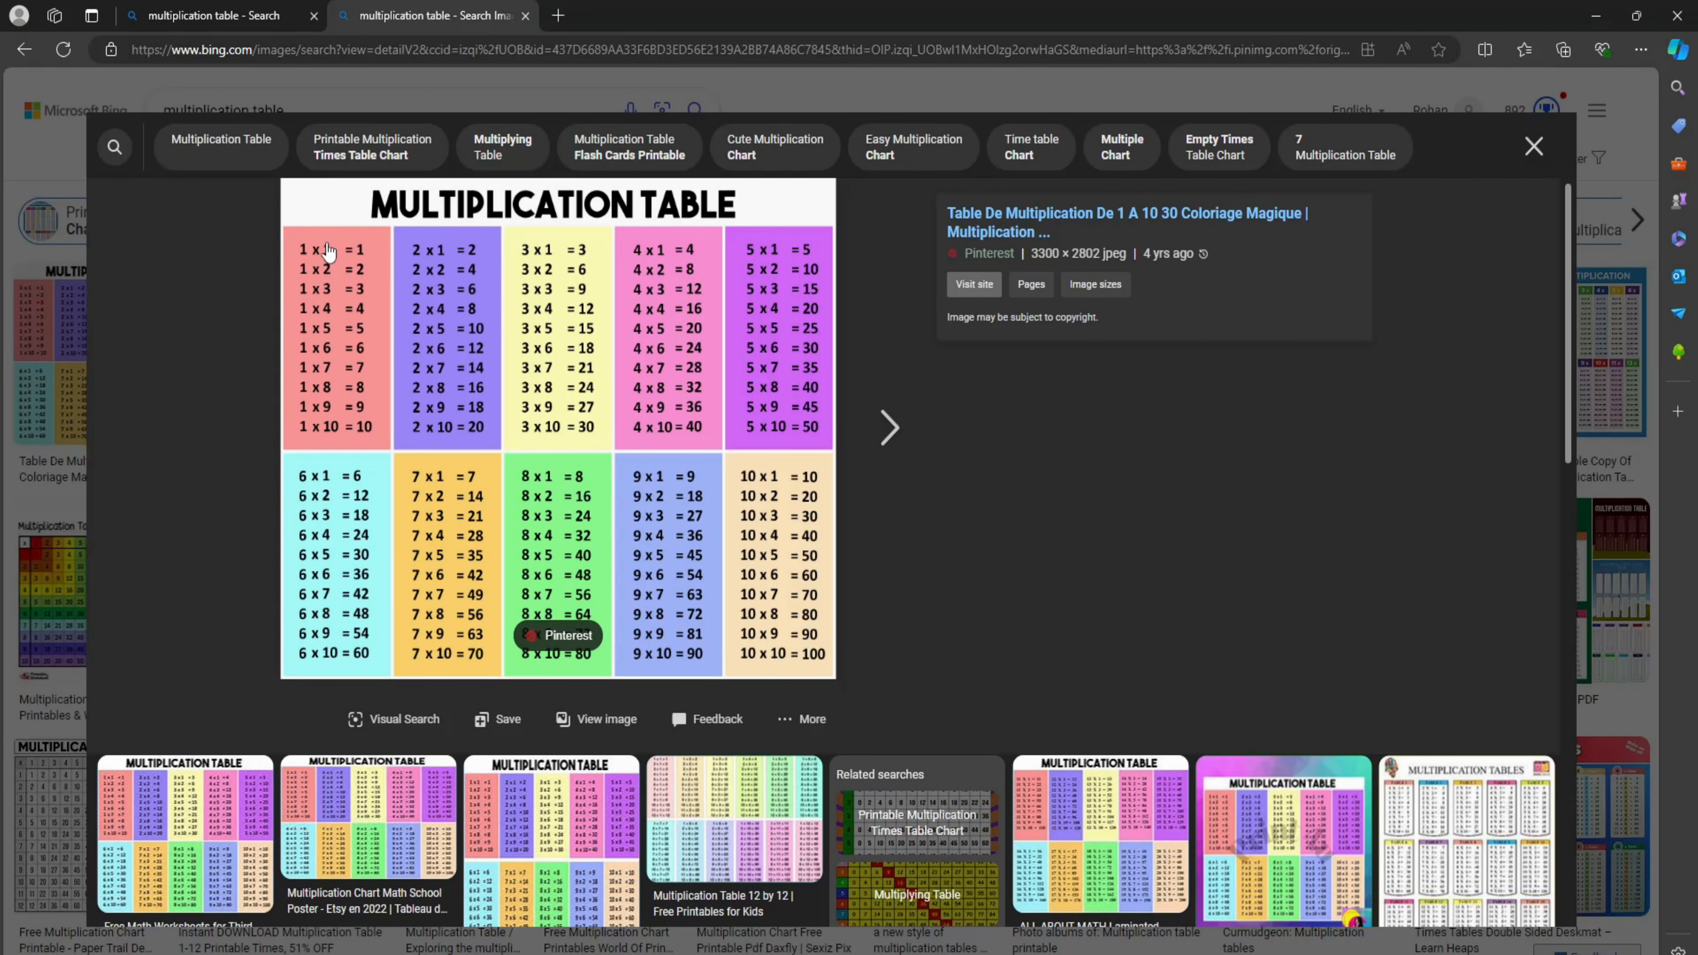
key(alt+Tab)
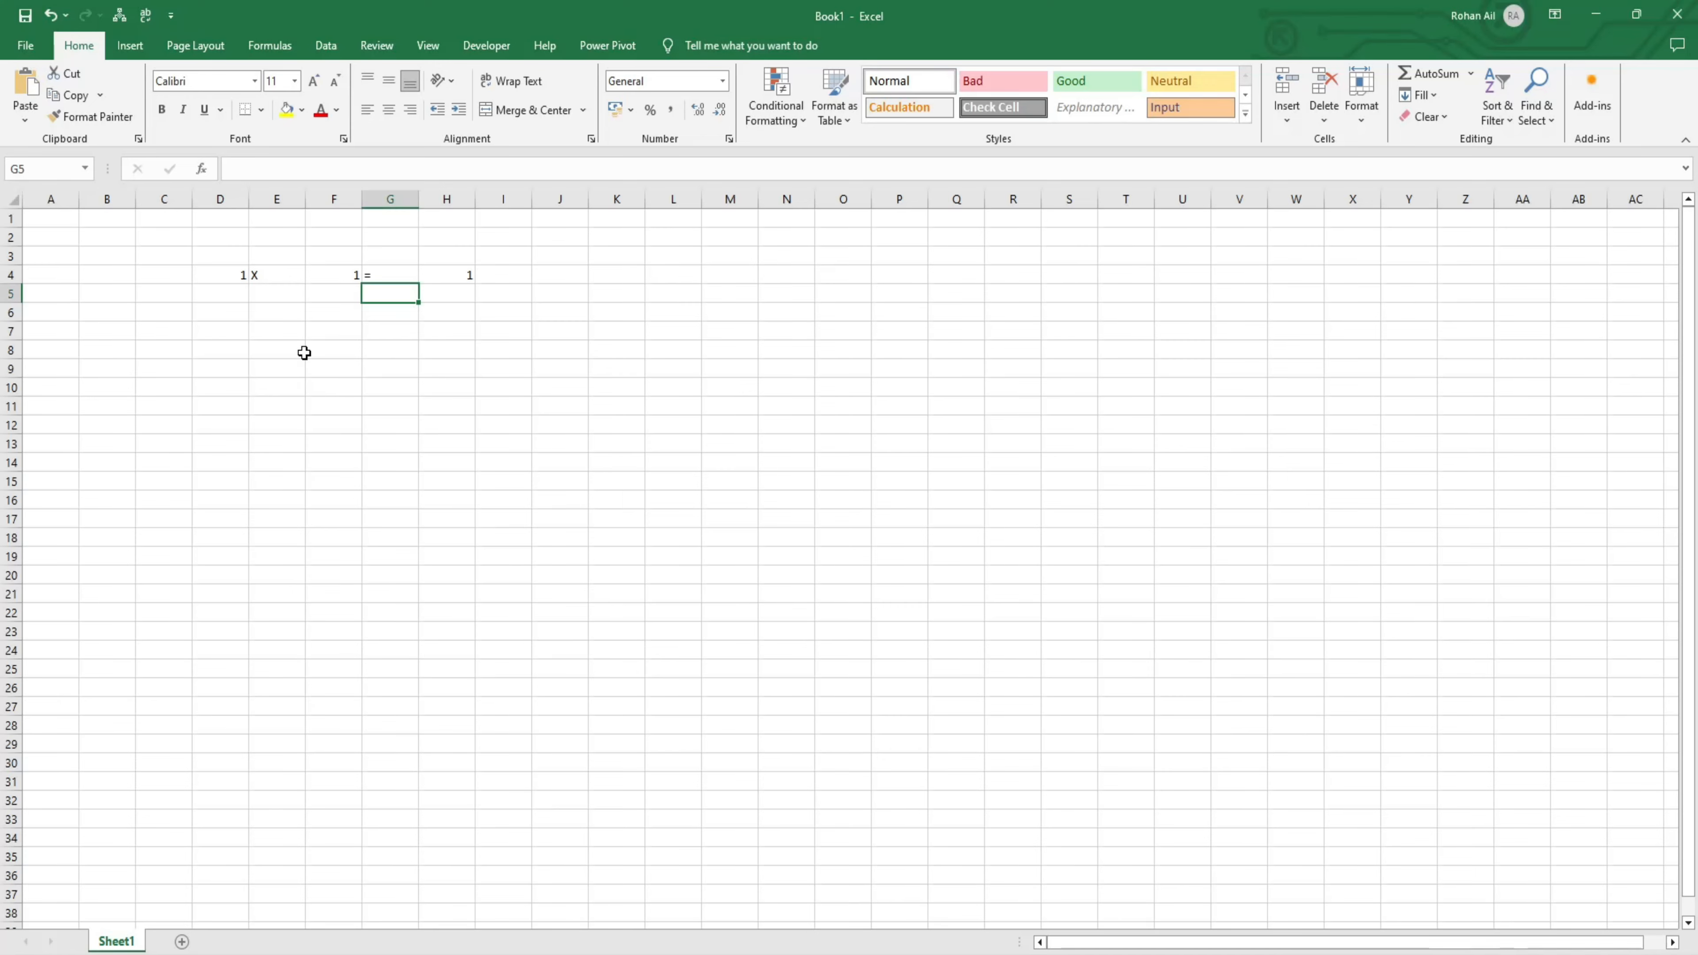
click(240, 297)
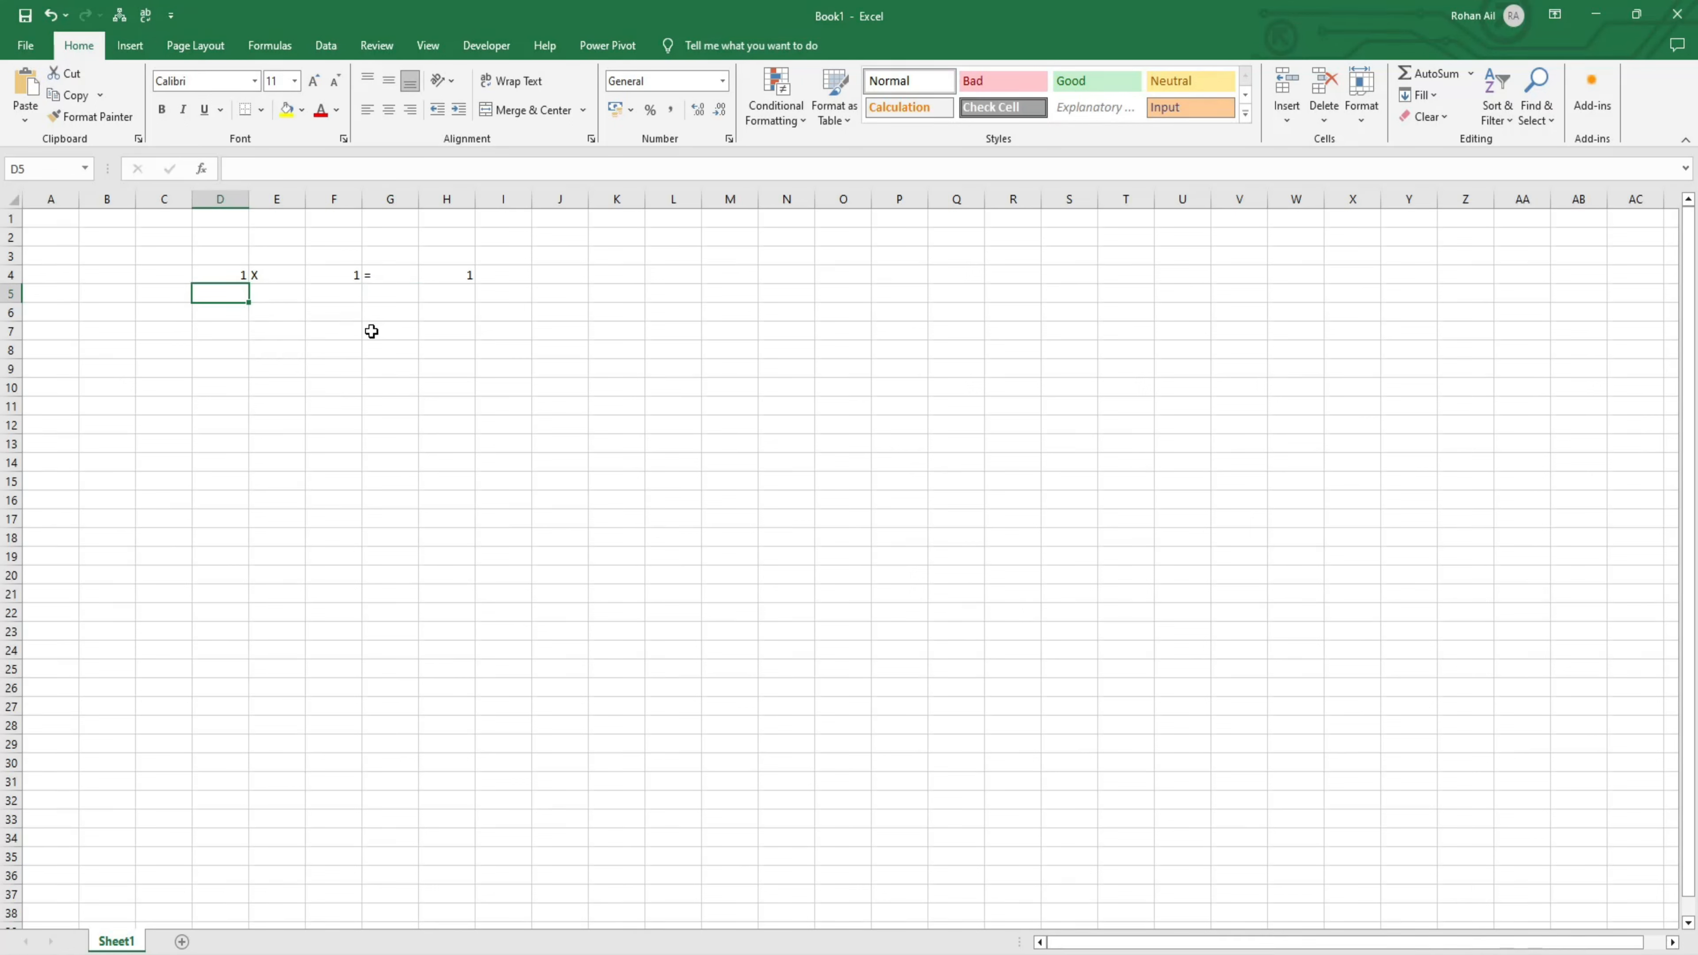
text(1)
key(Return)
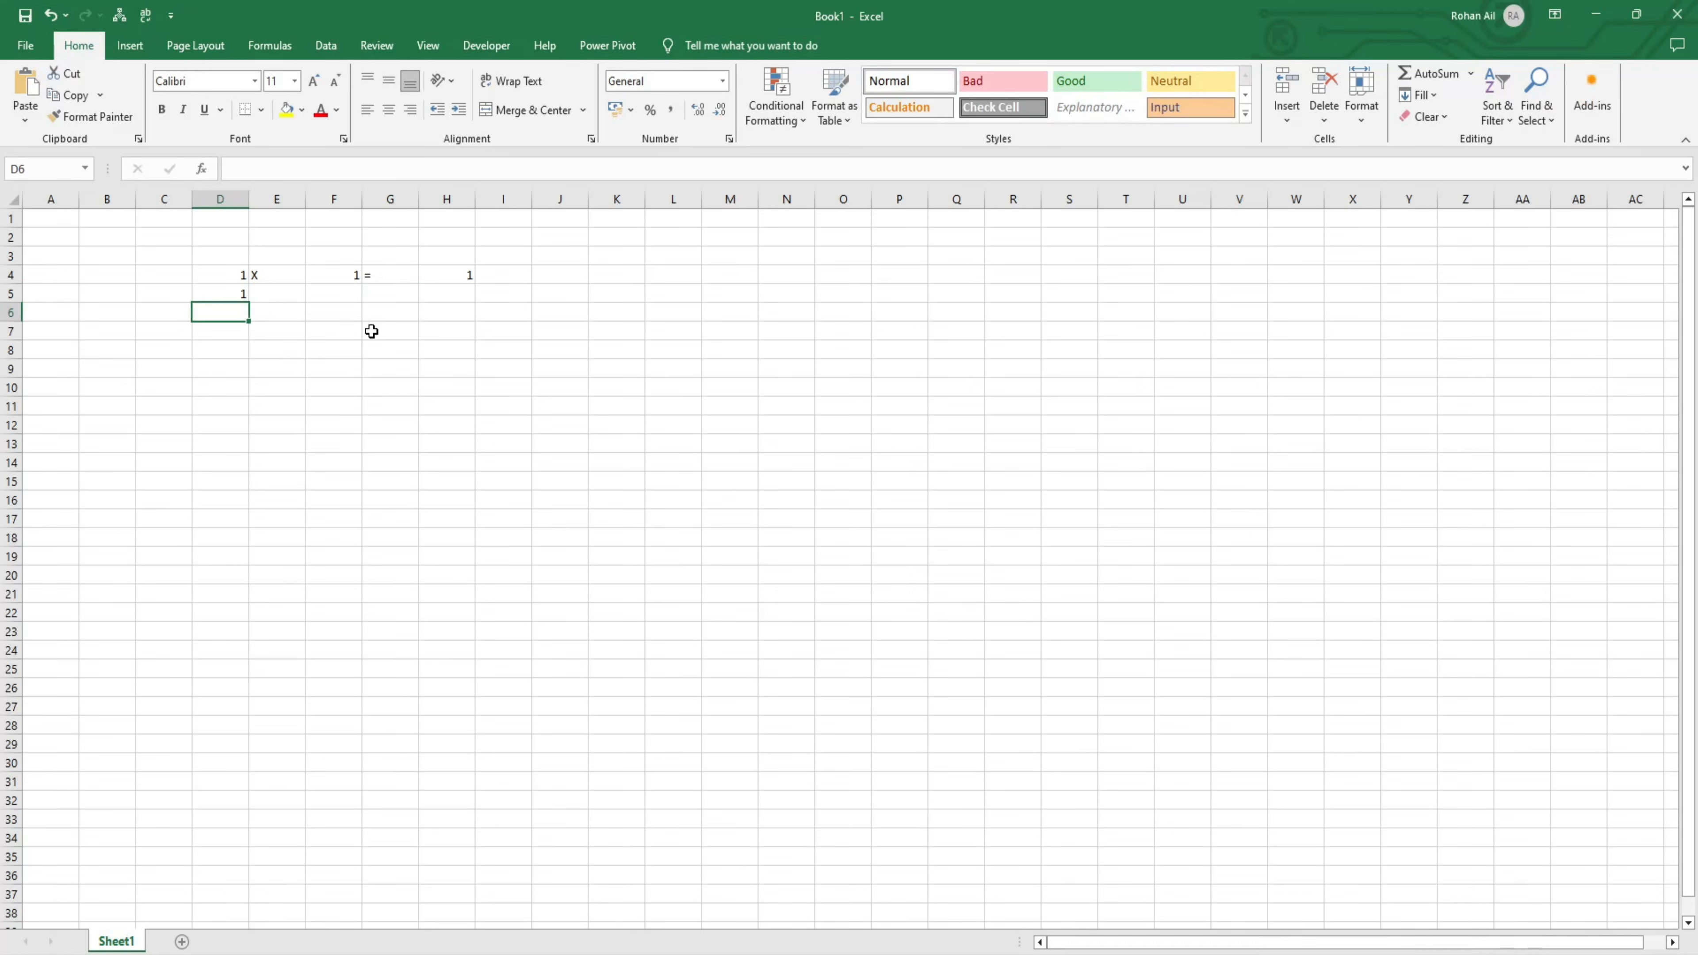
click(262, 295)
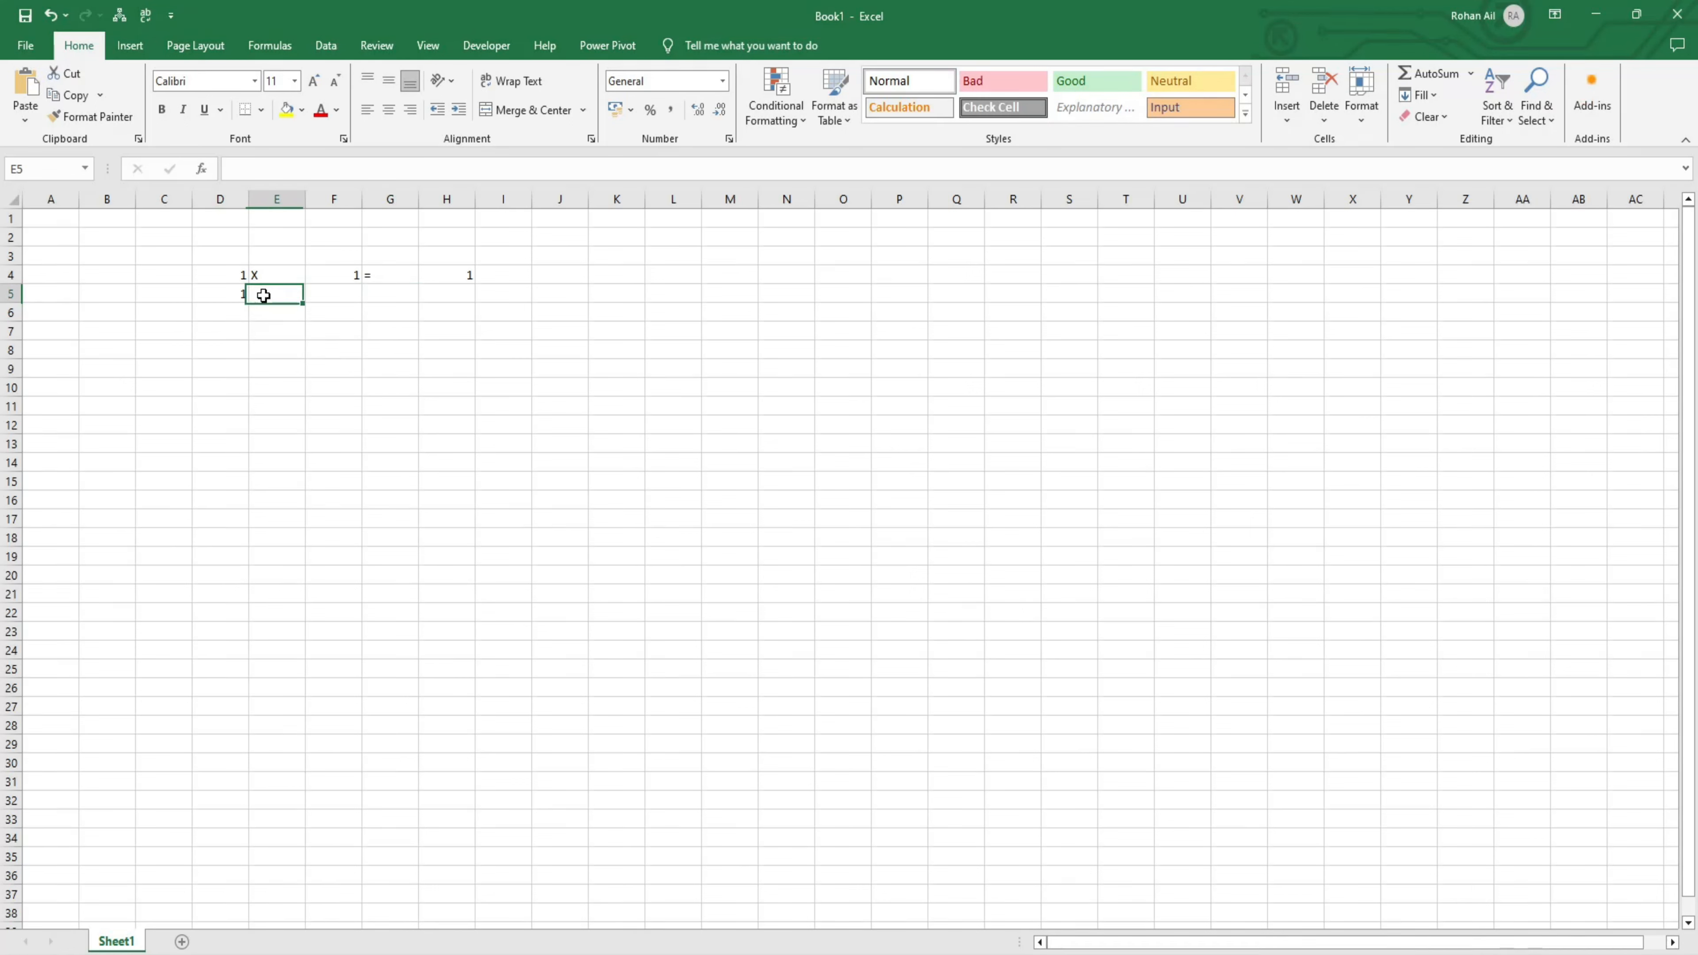
text(X)
click(317, 408)
Copy the 1 and X down columns D and E through row 23, repeating the same values in every row
drag(231, 296, 300, 499)
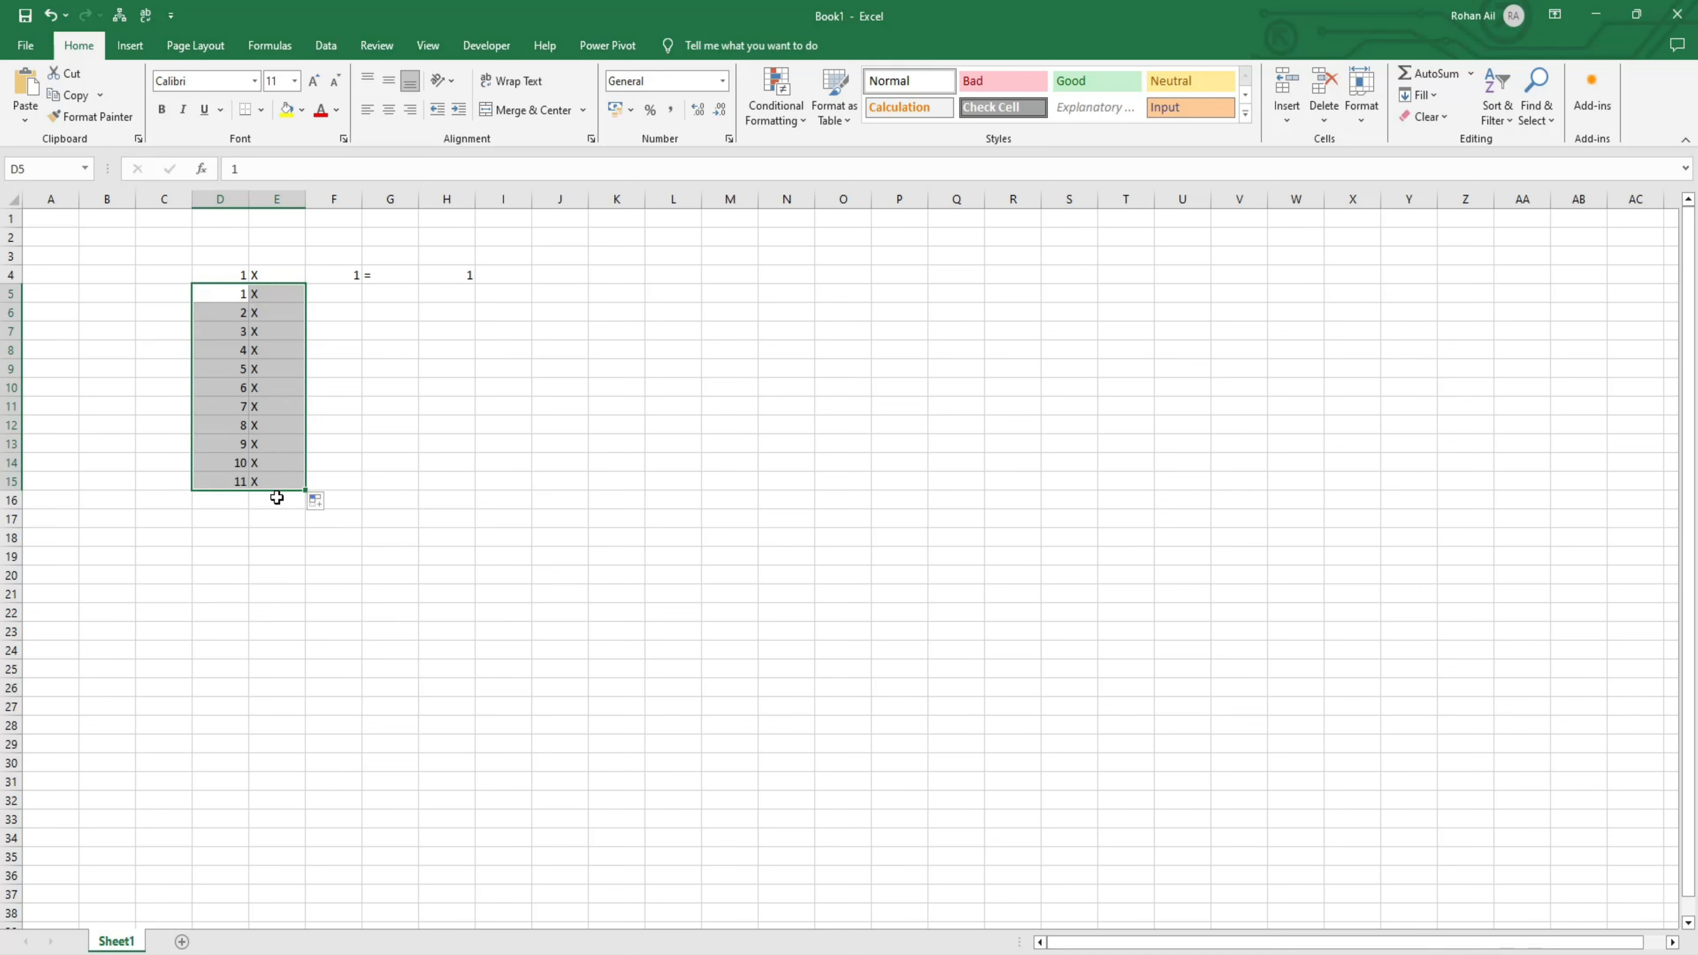
key(ctrl+d)
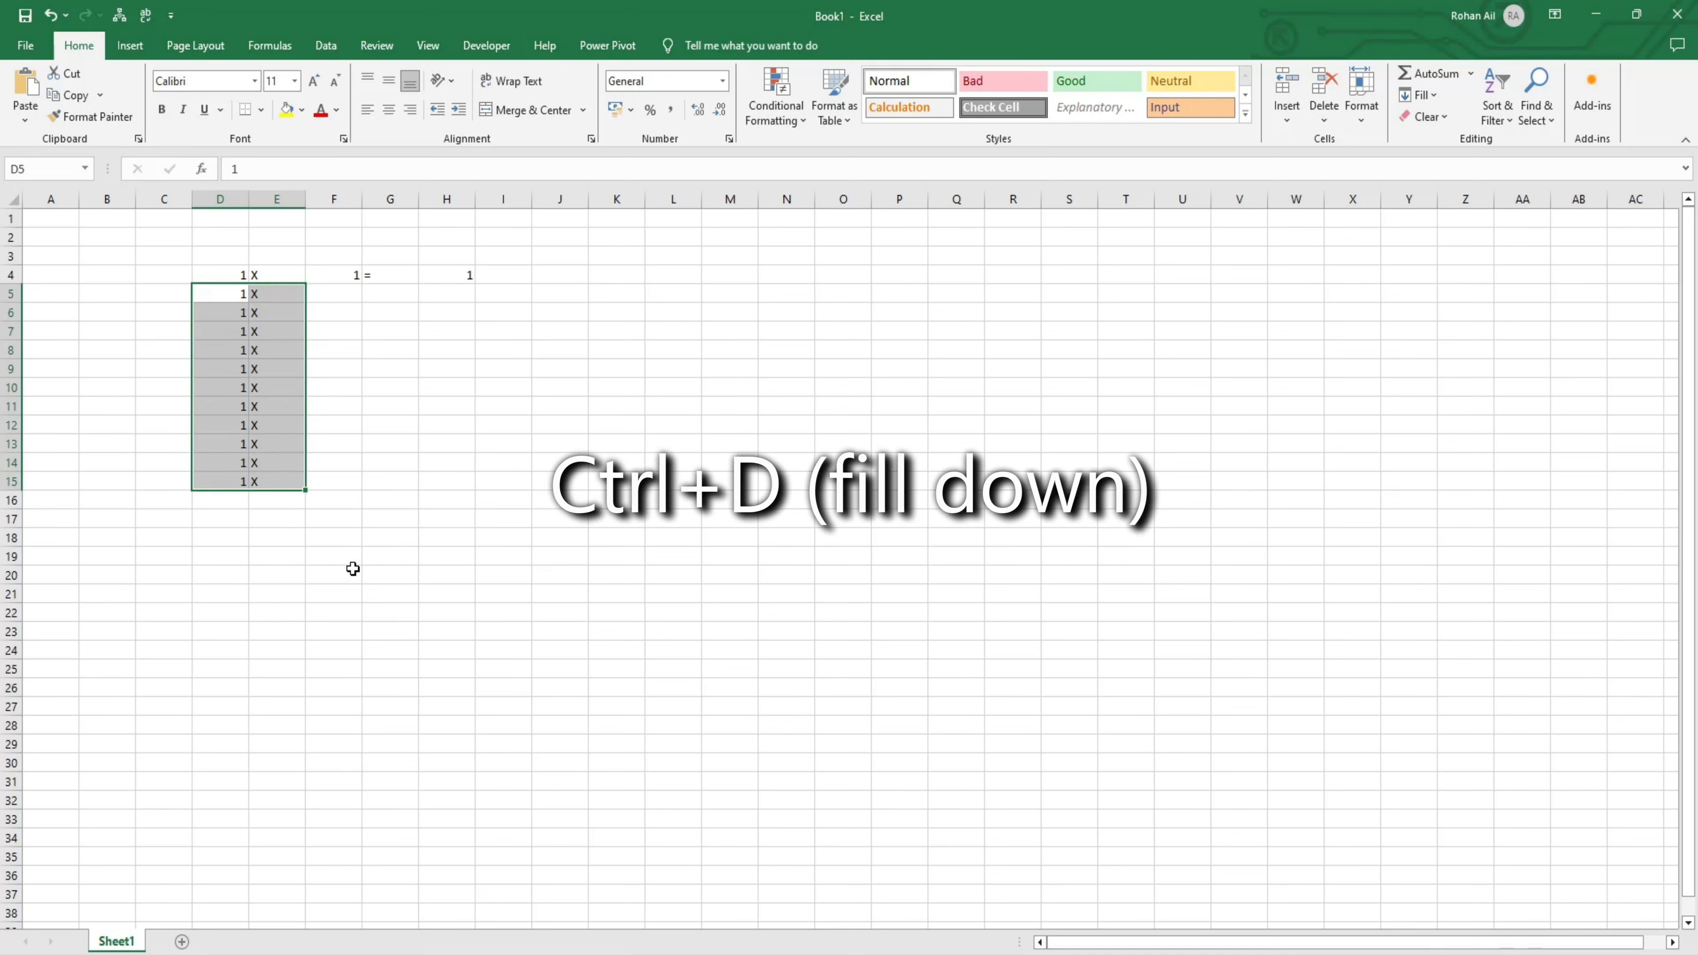
drag(305, 489, 297, 569)
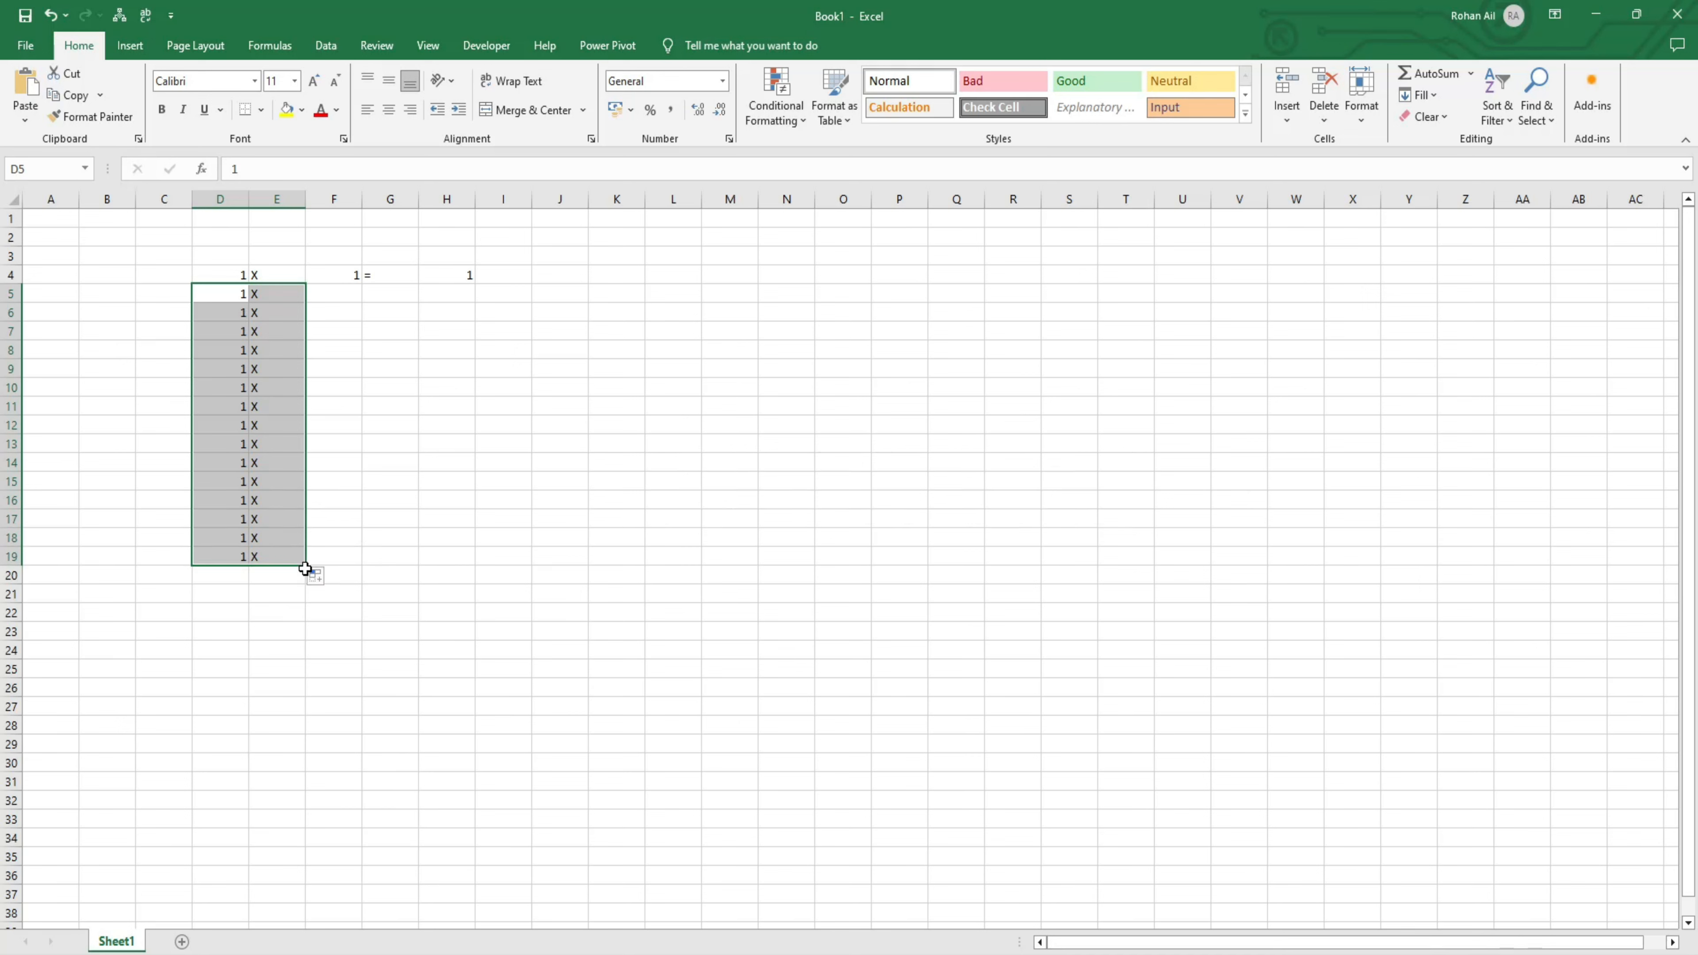
click(304, 574)
drag(226, 295, 274, 557)
key(shift+Left)
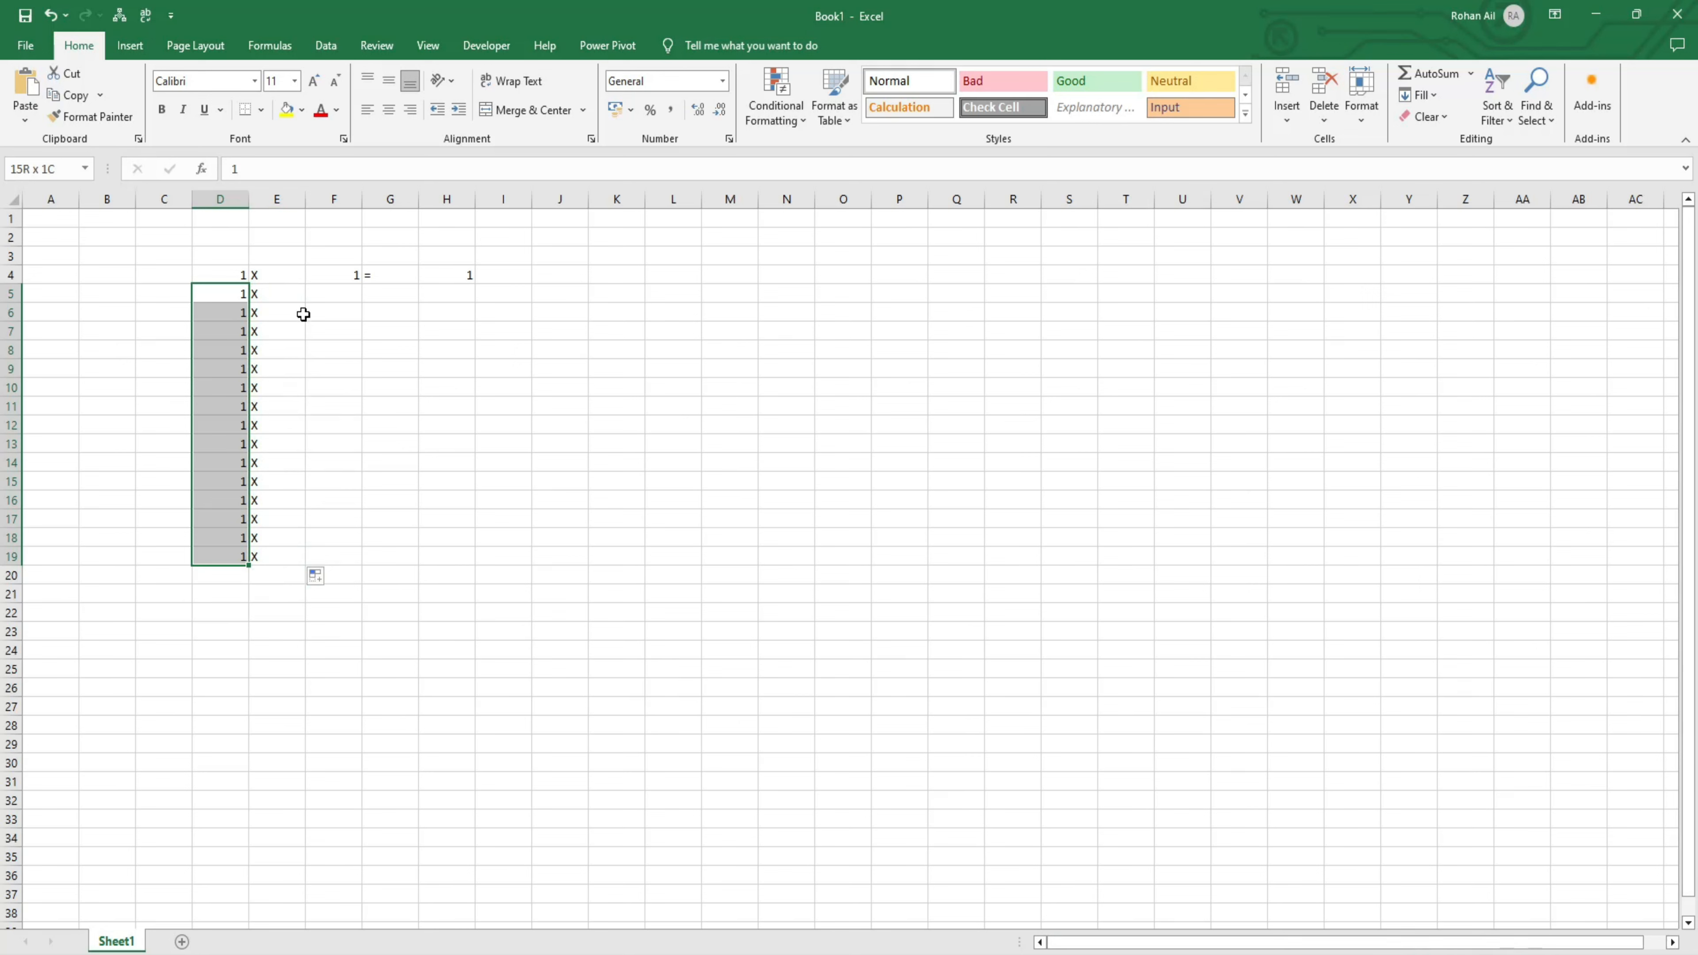
drag(228, 274, 299, 642)
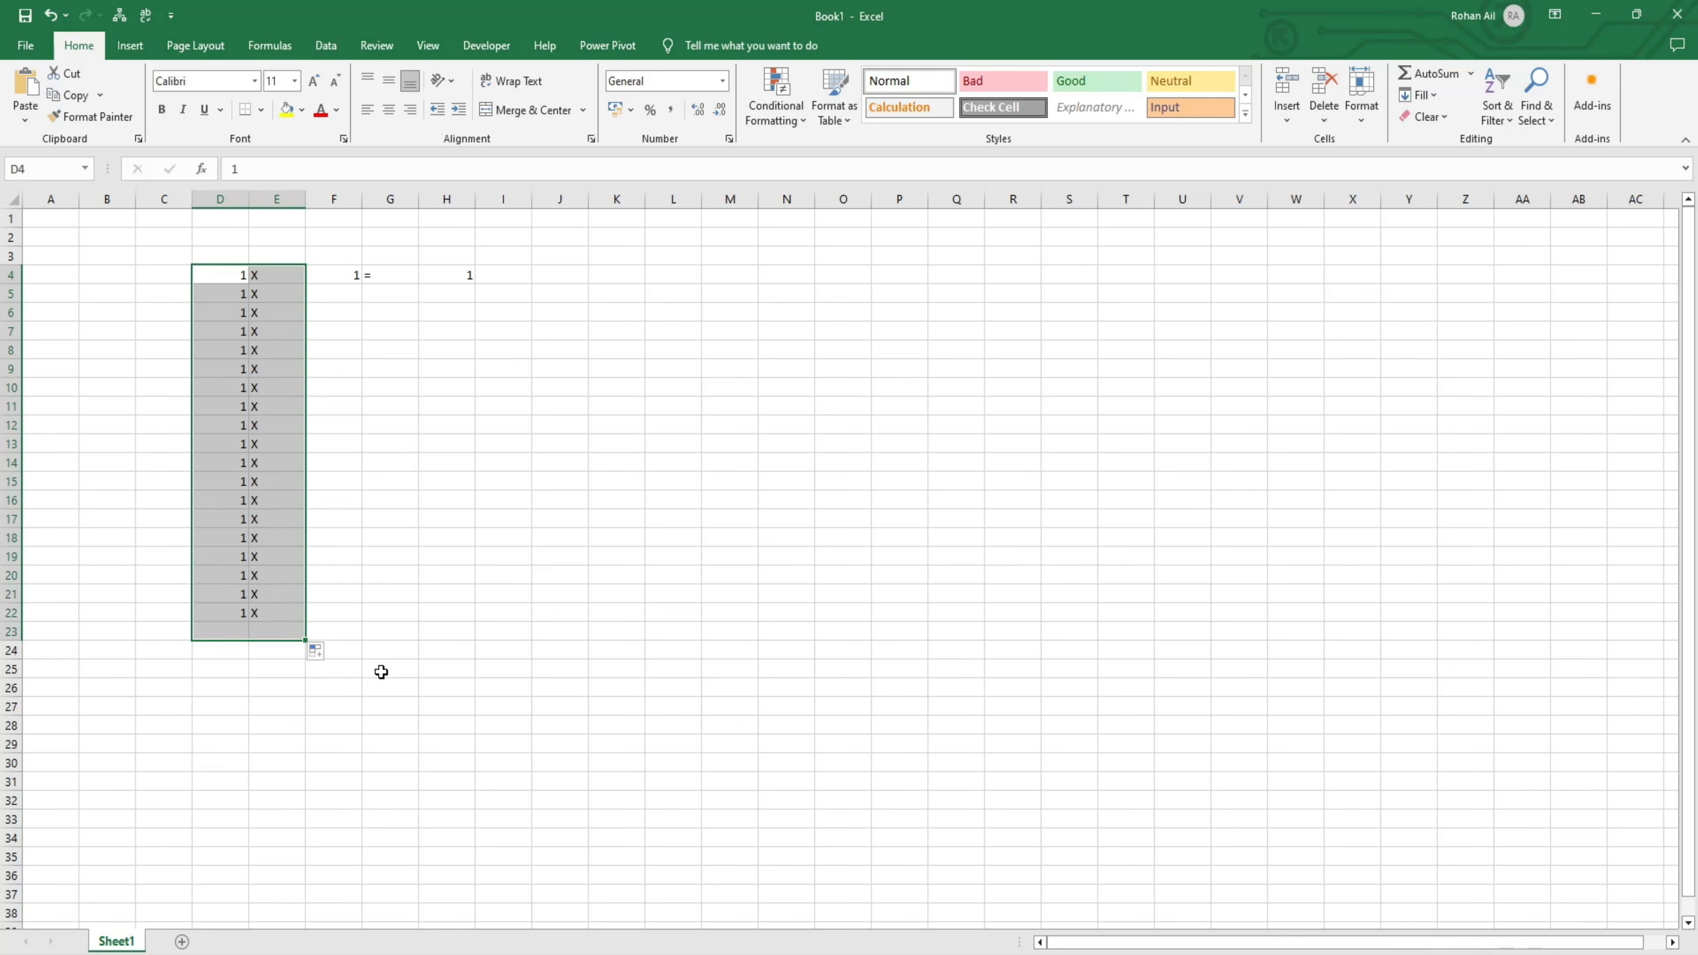
click(442, 581)
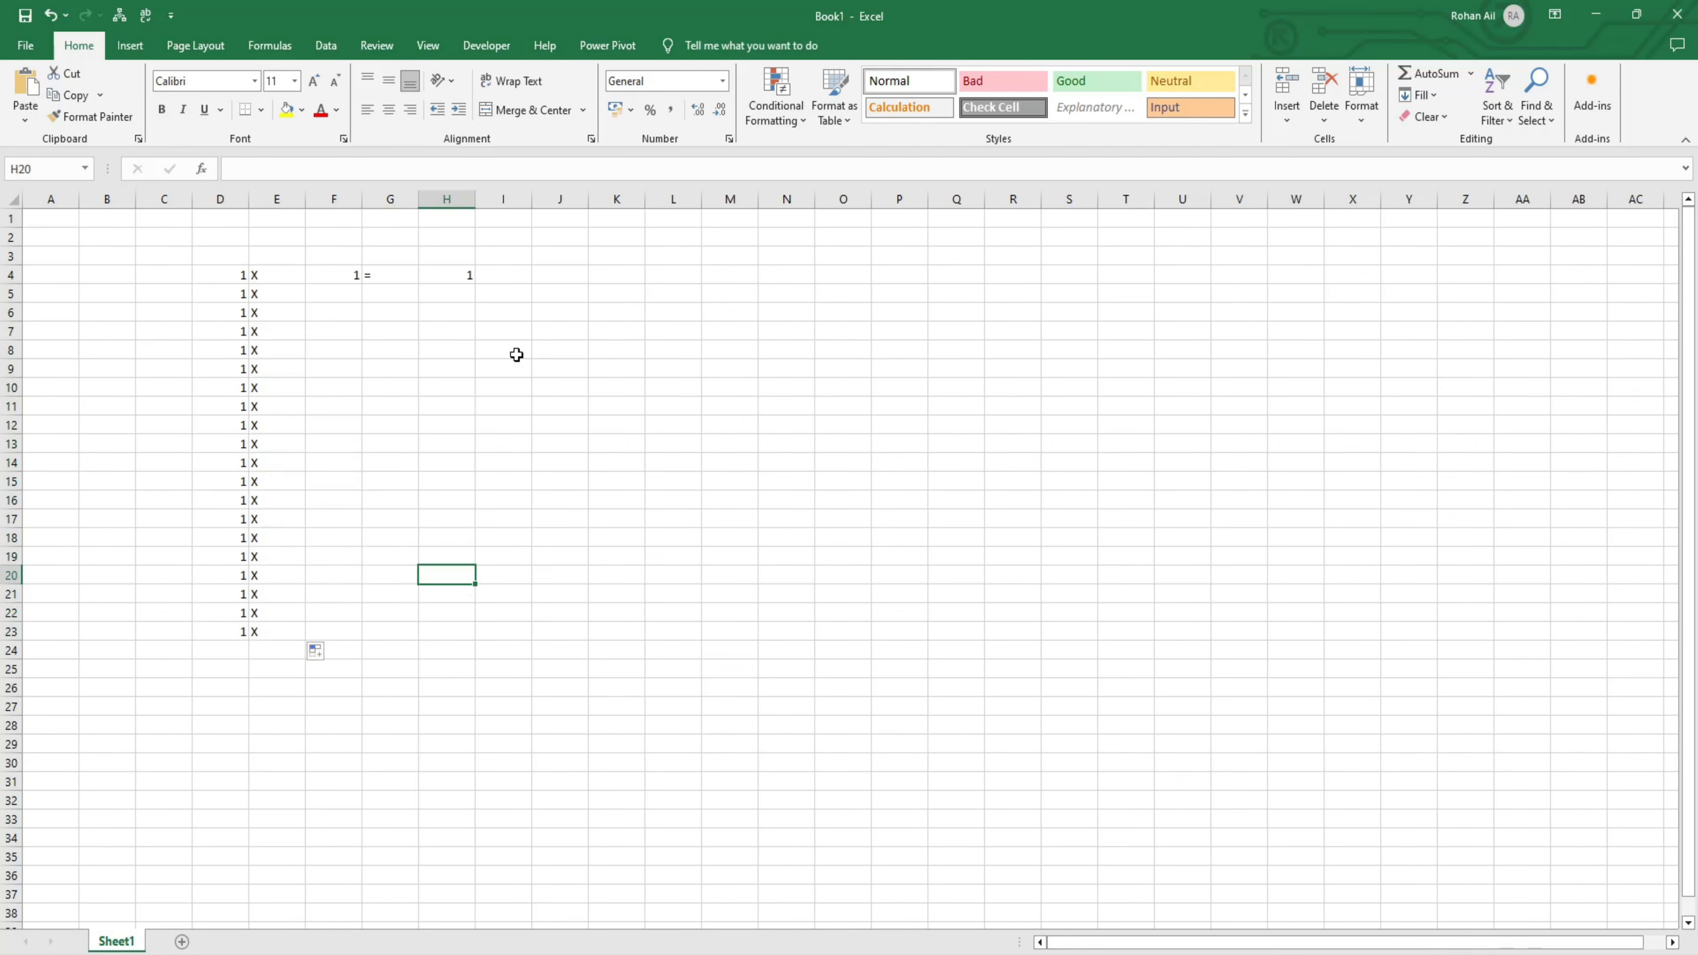
Following the browser's table image, enter 2 in F5 and 3 in F6, and extend the series from F4 down to 20 in F23
click(337, 295)
key(alt+Tab)
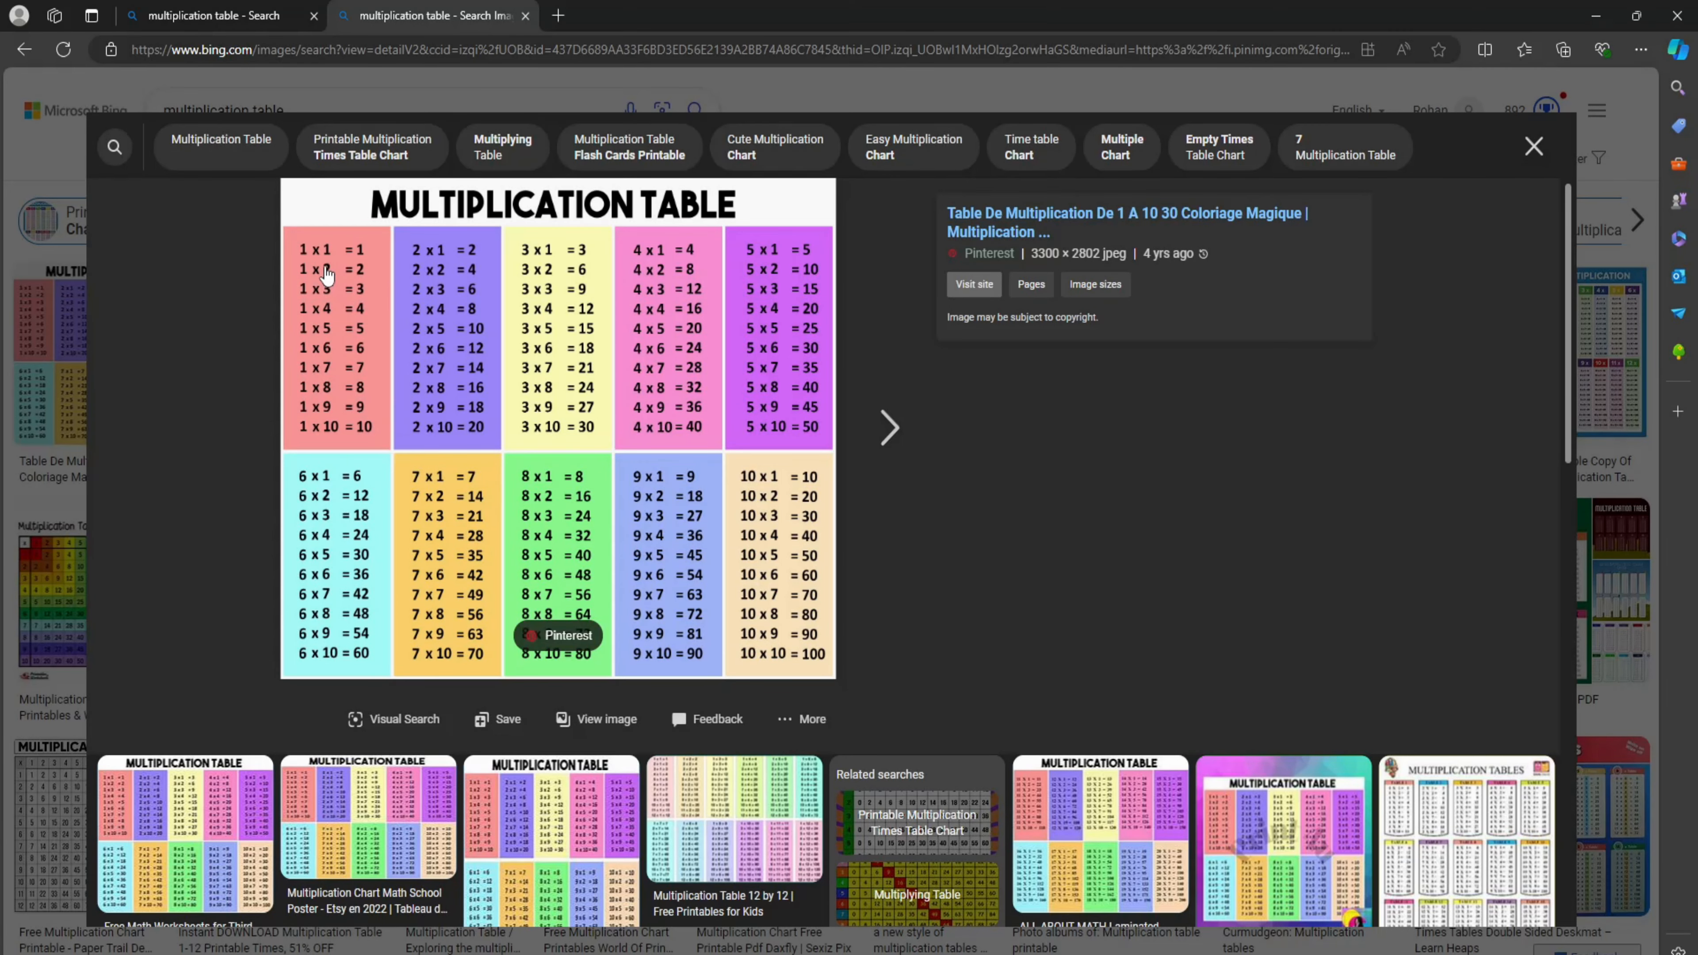
key(alt+Tab)
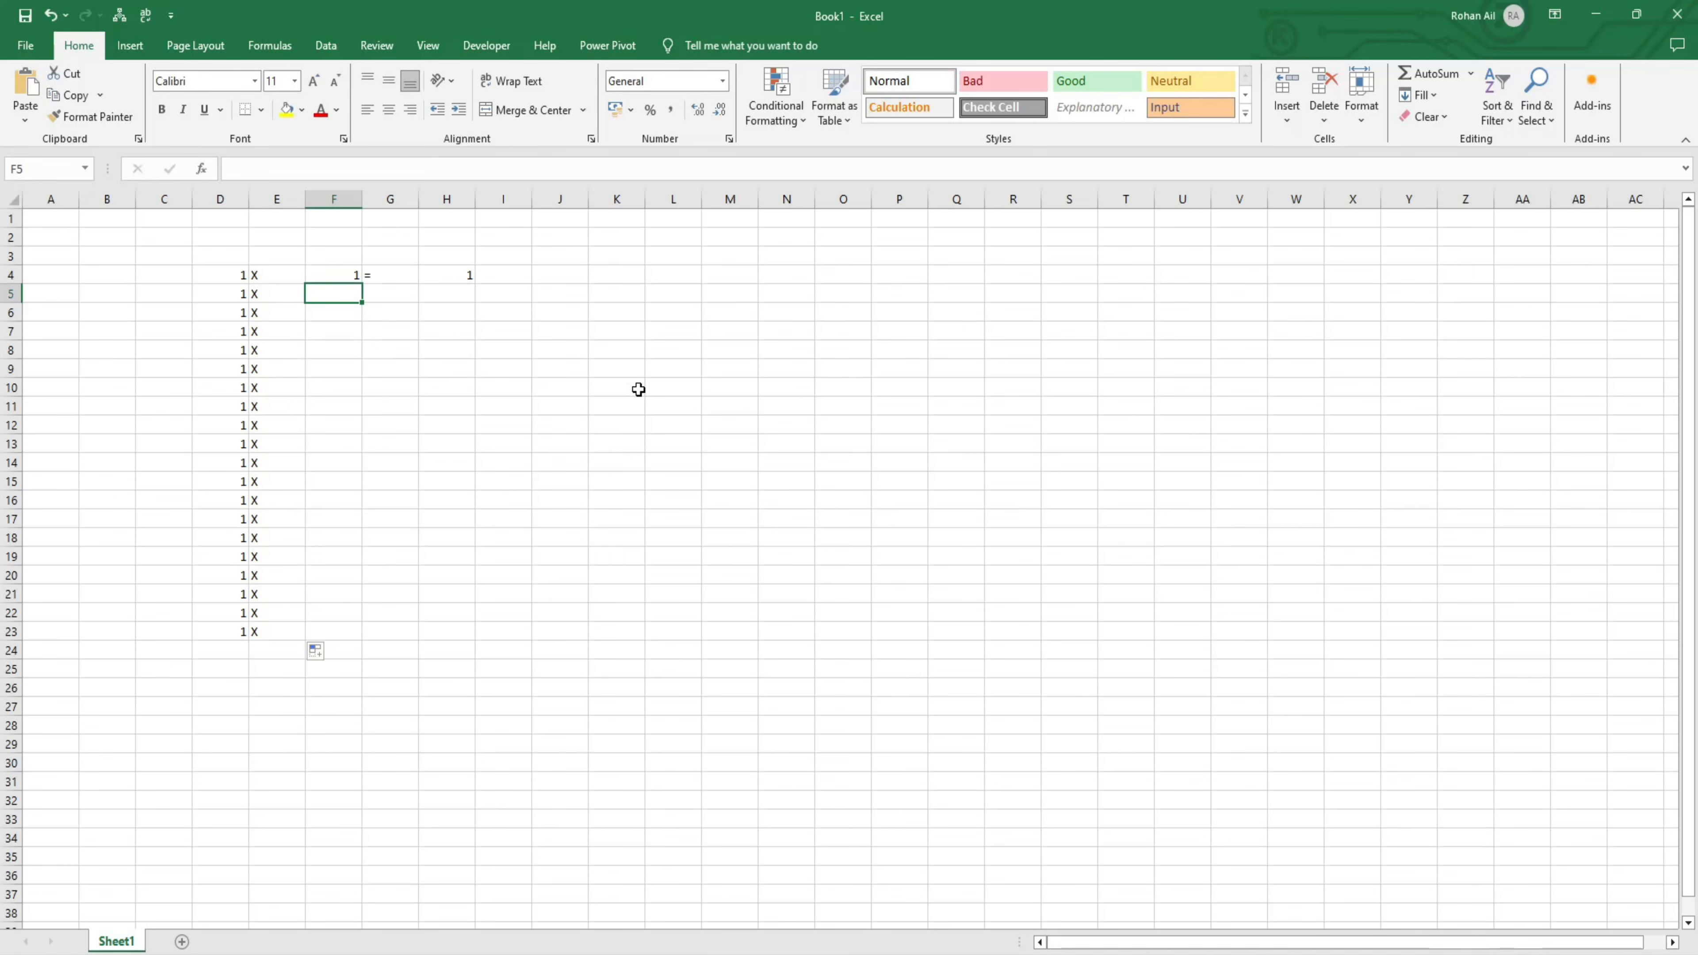
text(2)
key(Return)
text(3)
key(Return)
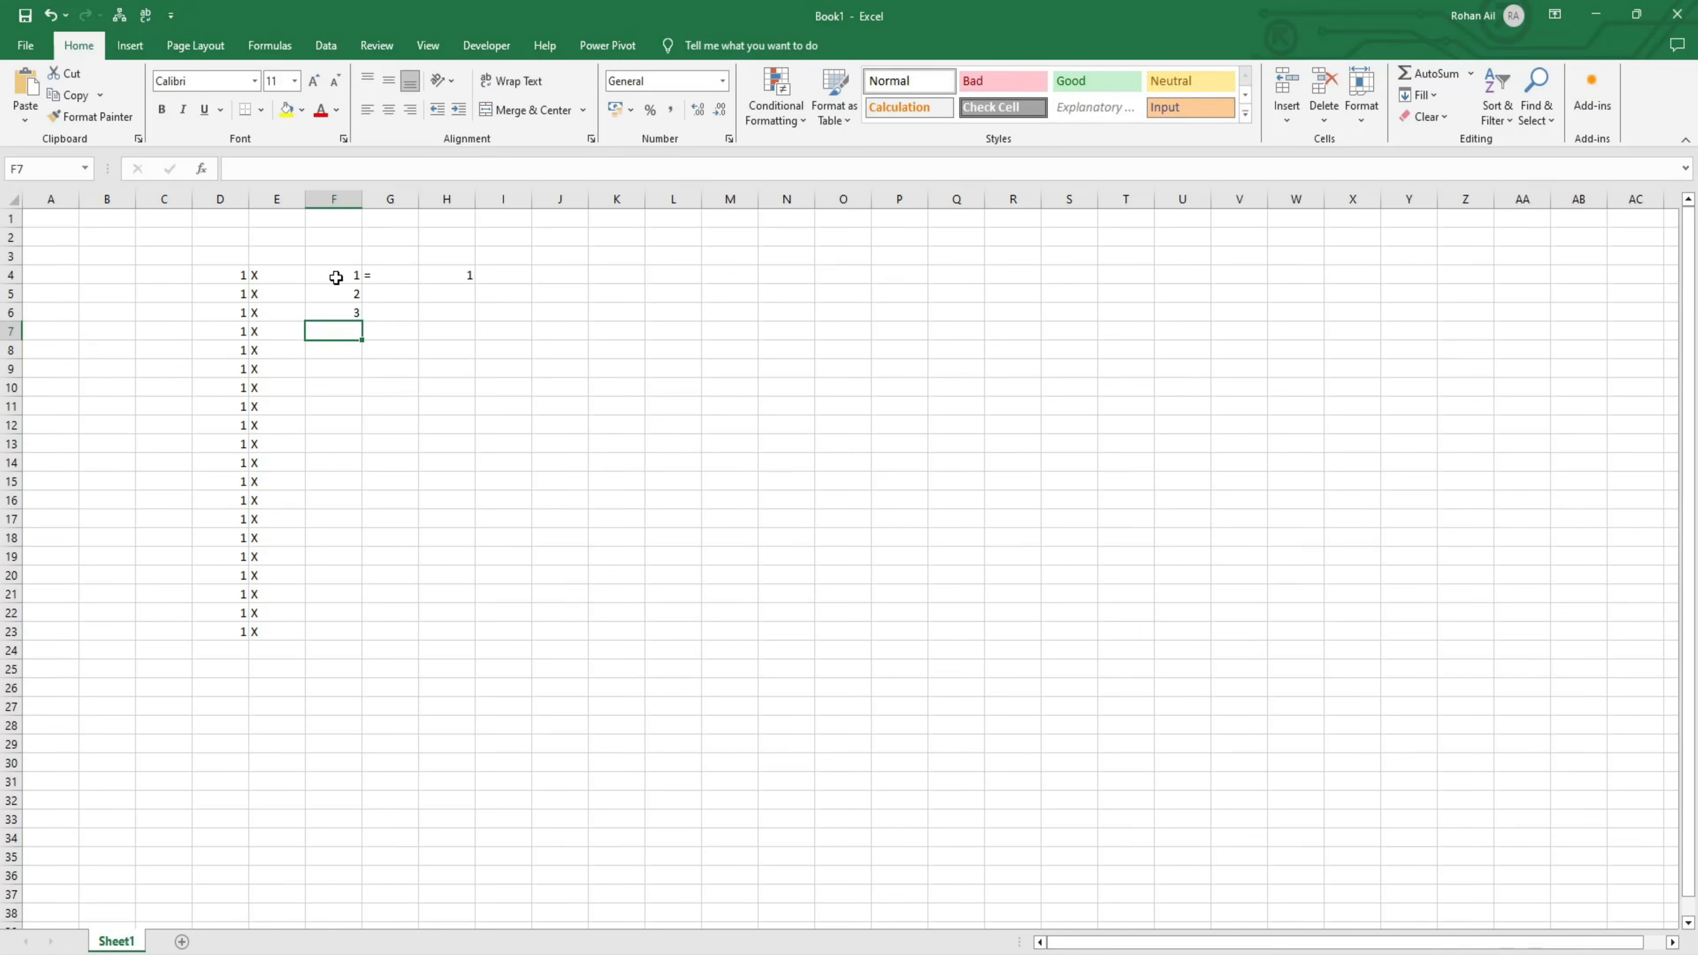
drag(336, 277, 337, 313)
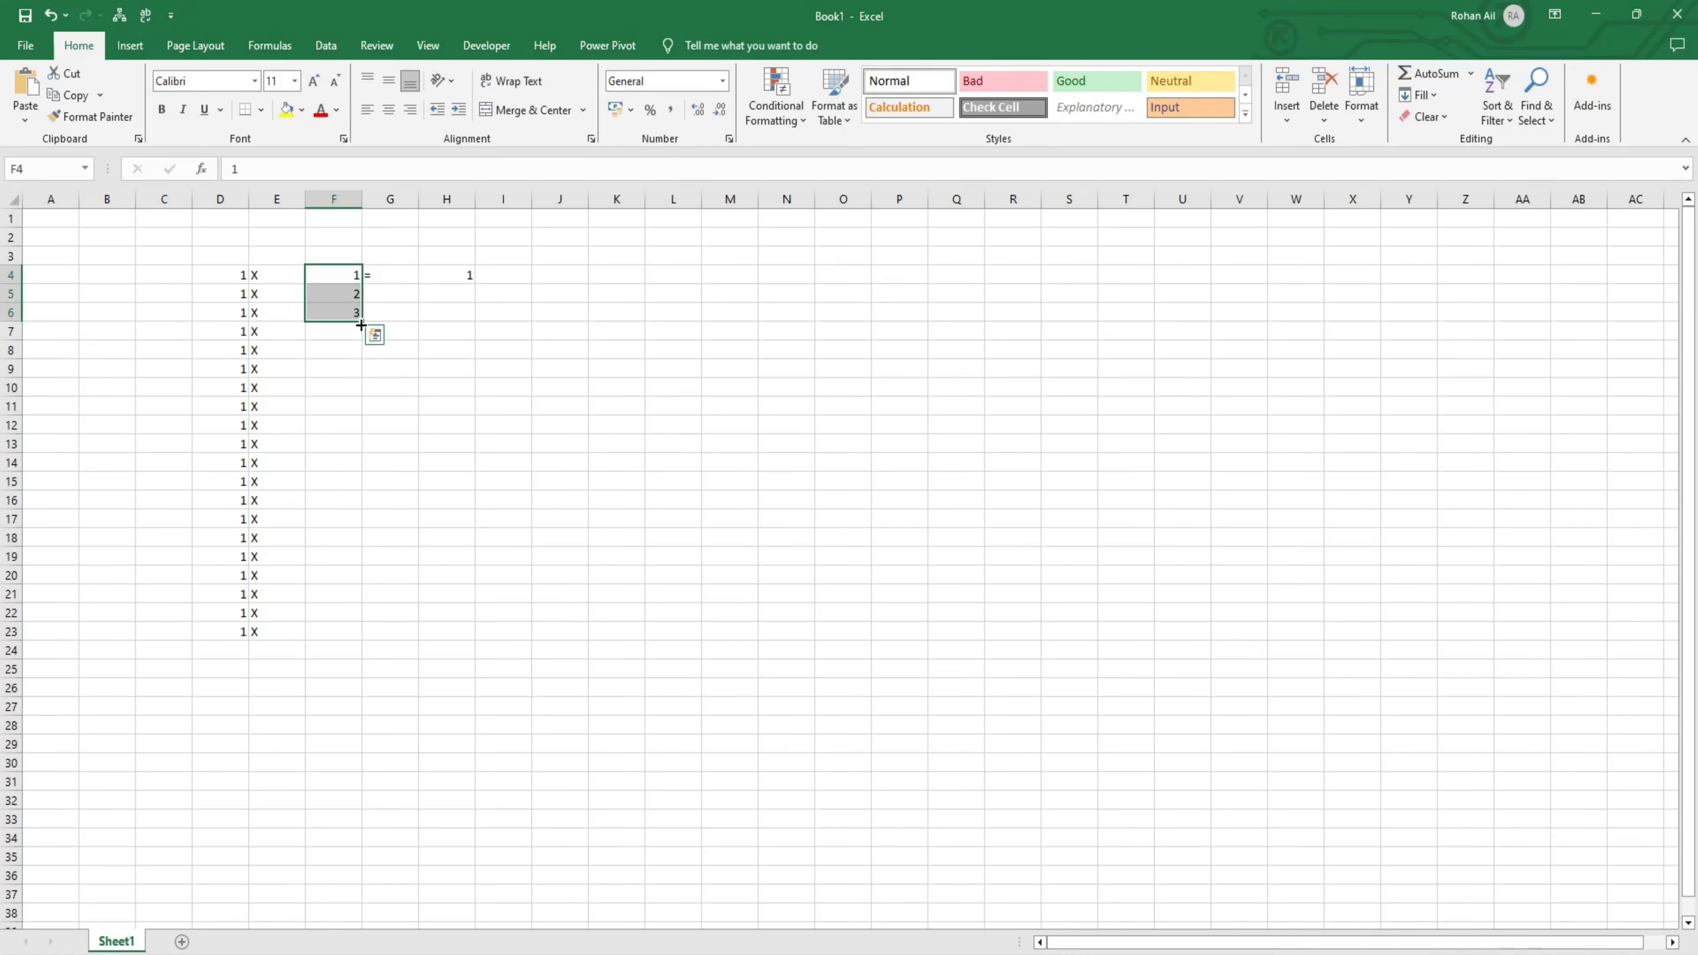
drag(361, 326, 339, 636)
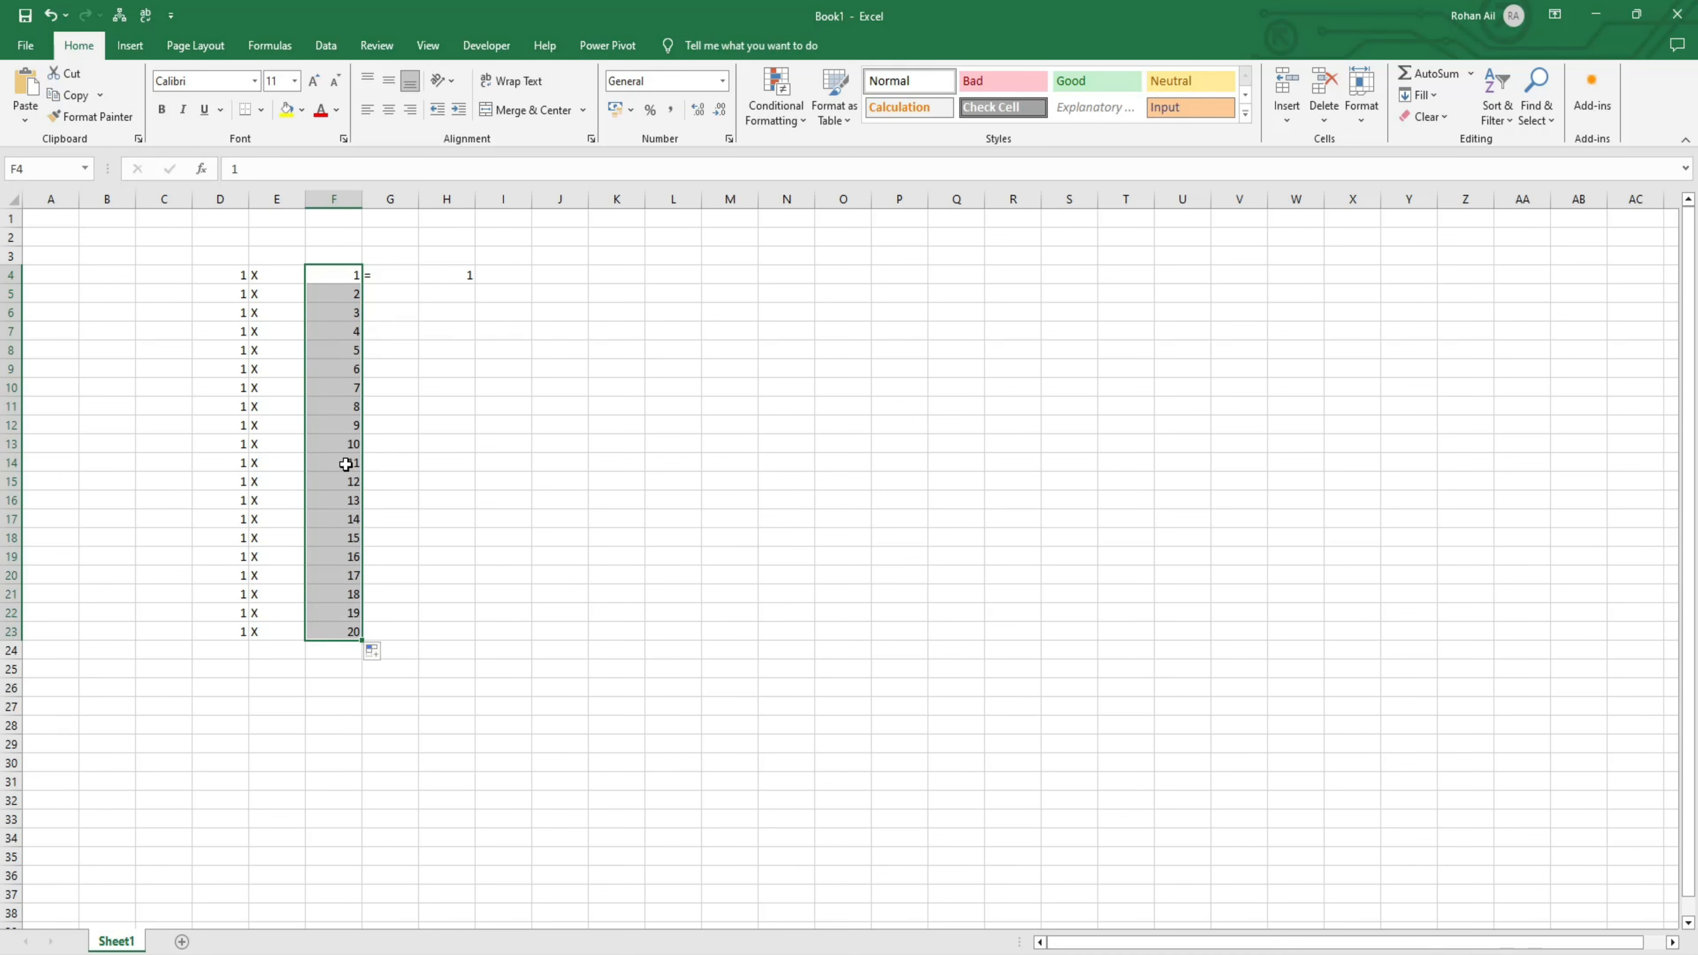
Fill the equals sign from G4 down to G23
click(388, 276)
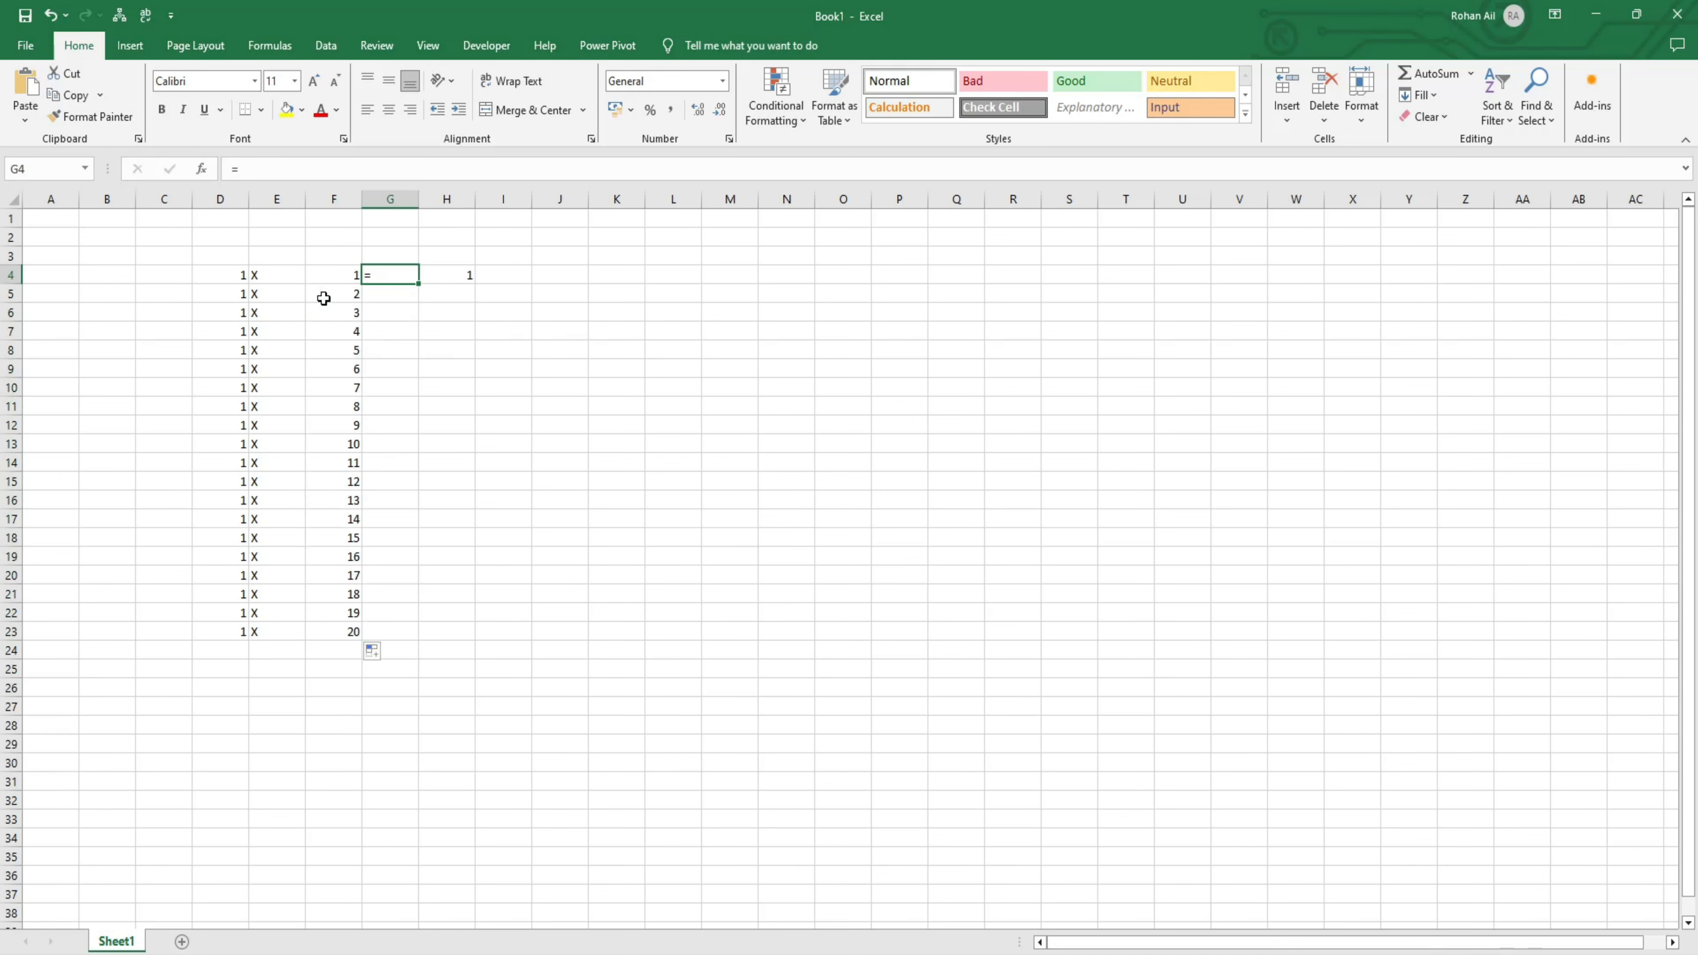
double_click(420, 285)
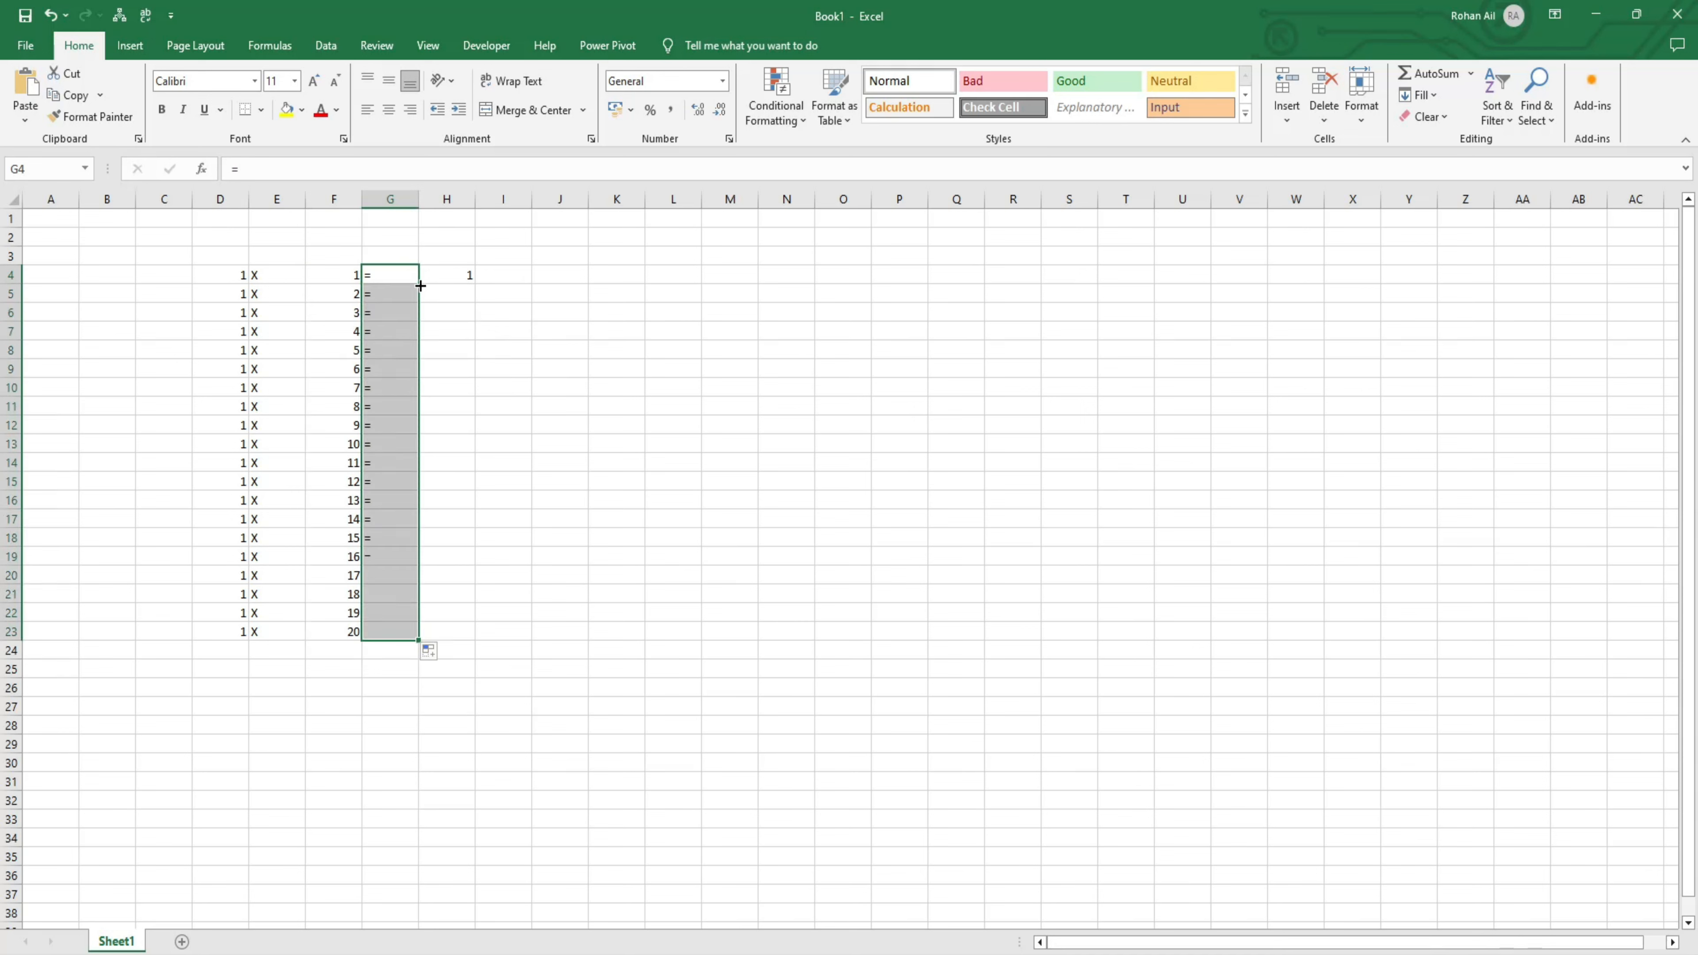
Try filling the product formula from H4 down the column, and undo that fill
click(465, 277)
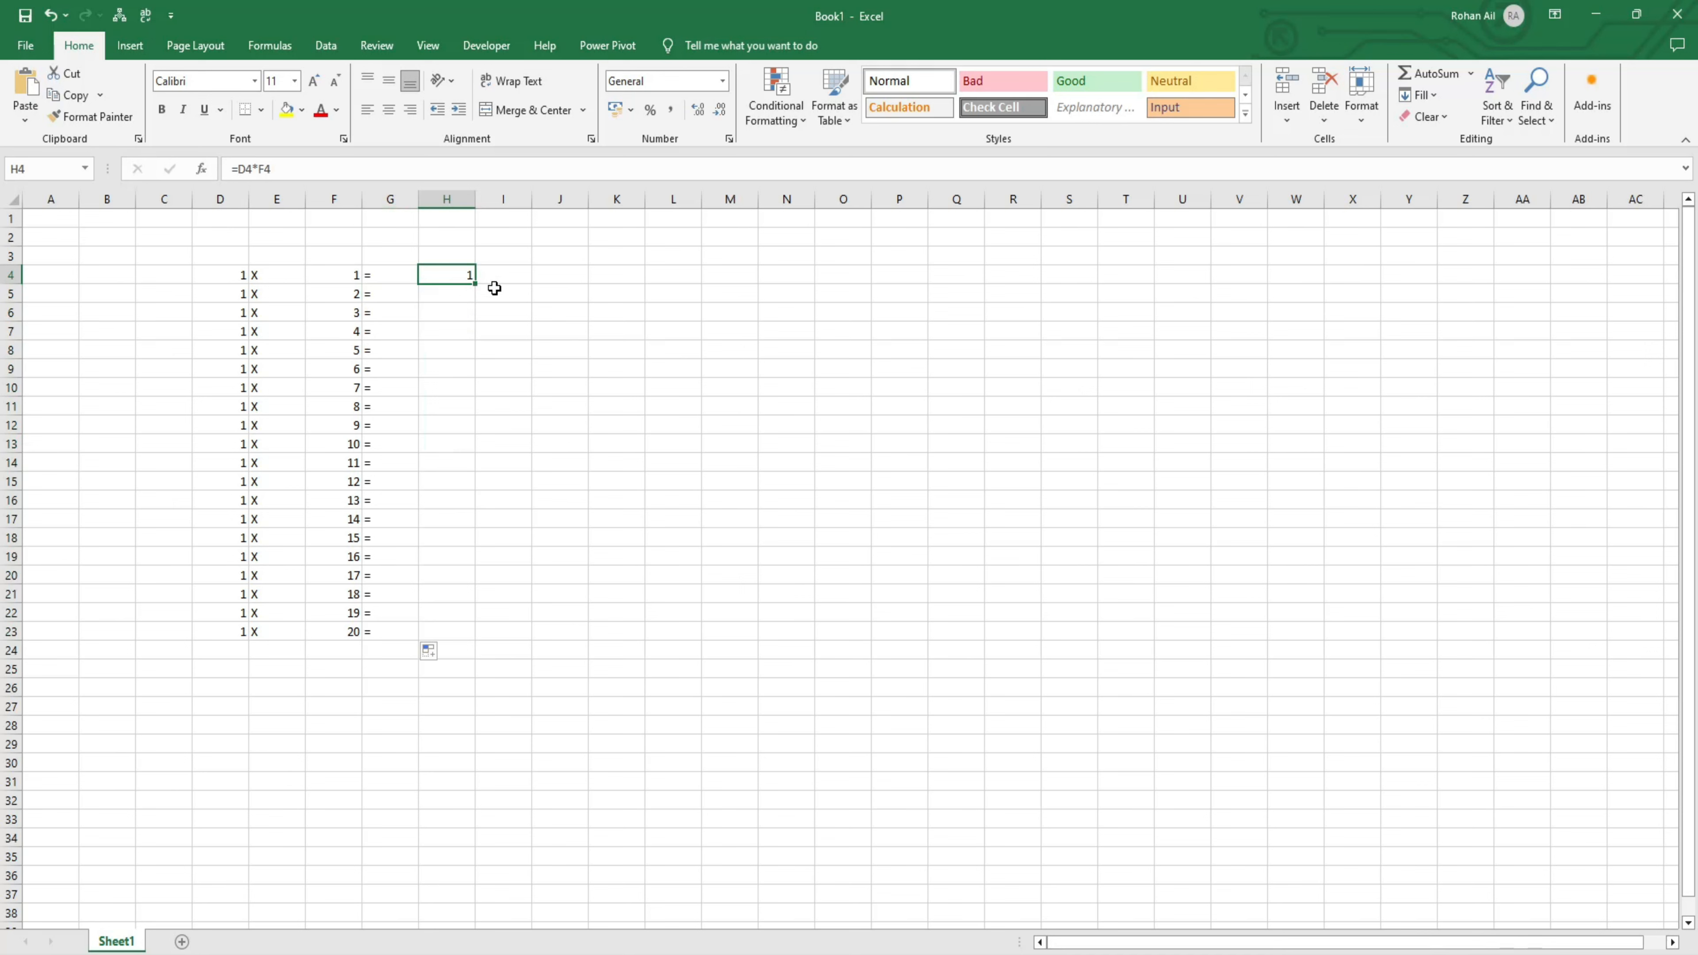
double_click(475, 286)
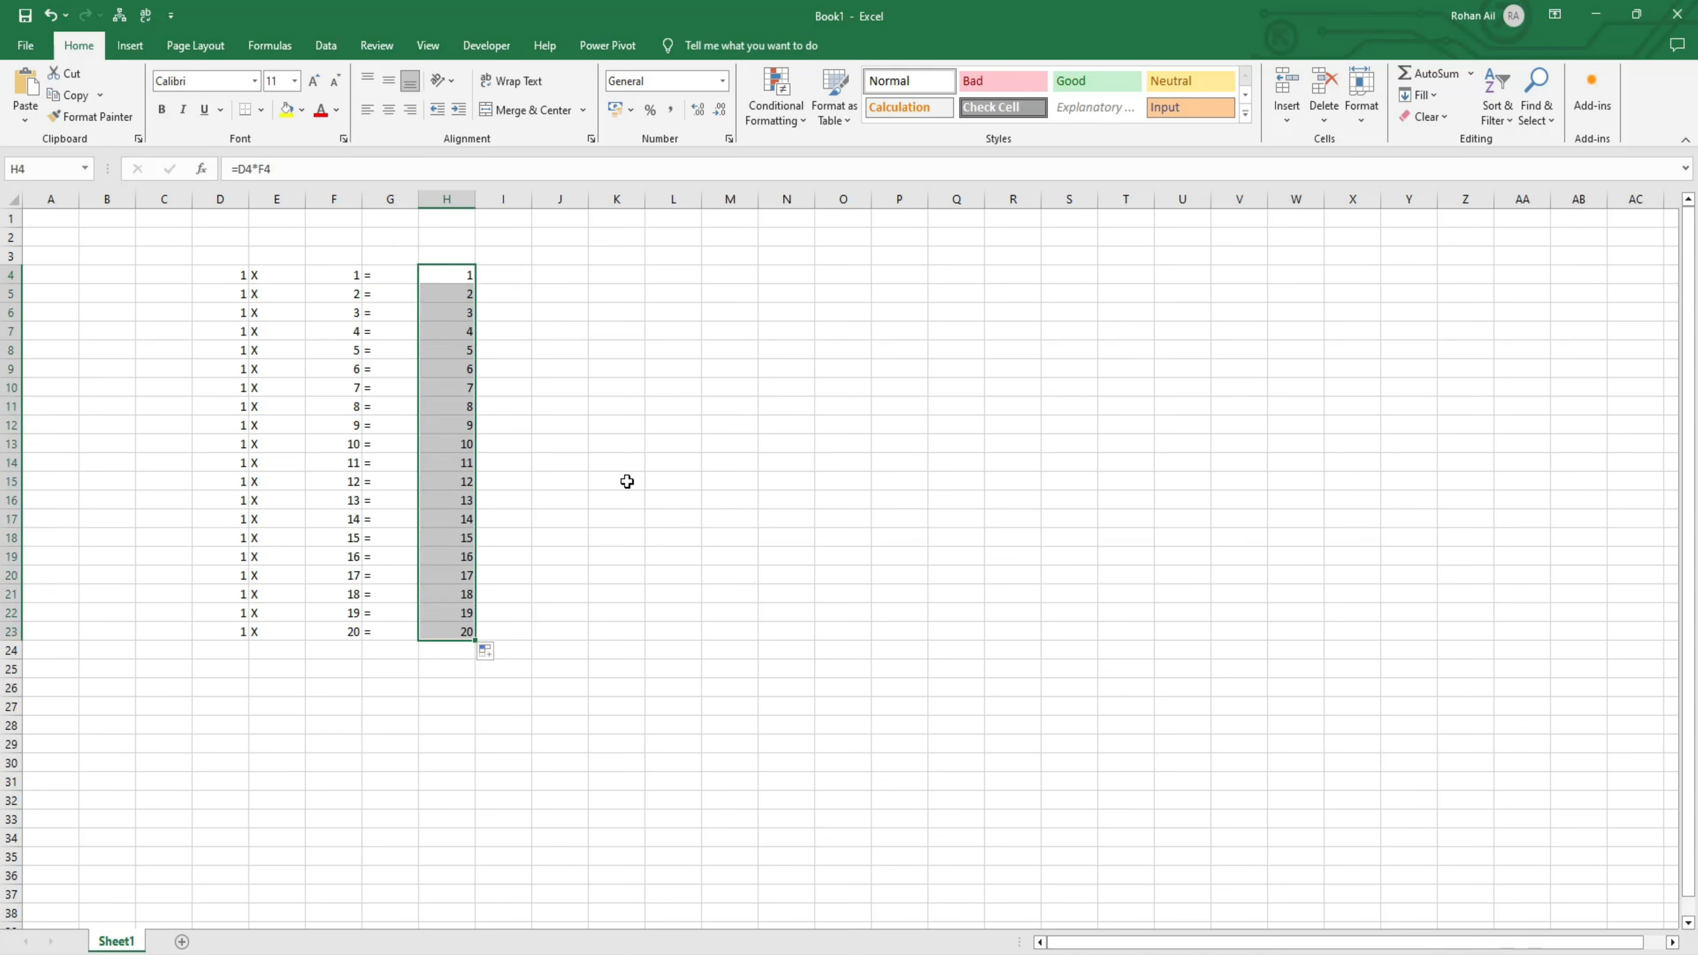
key(ctrl+z)
Select H4 to H23 alongside the filled rows and fill the product formula down through the range
key(Left)
key(Down)
key(Down)
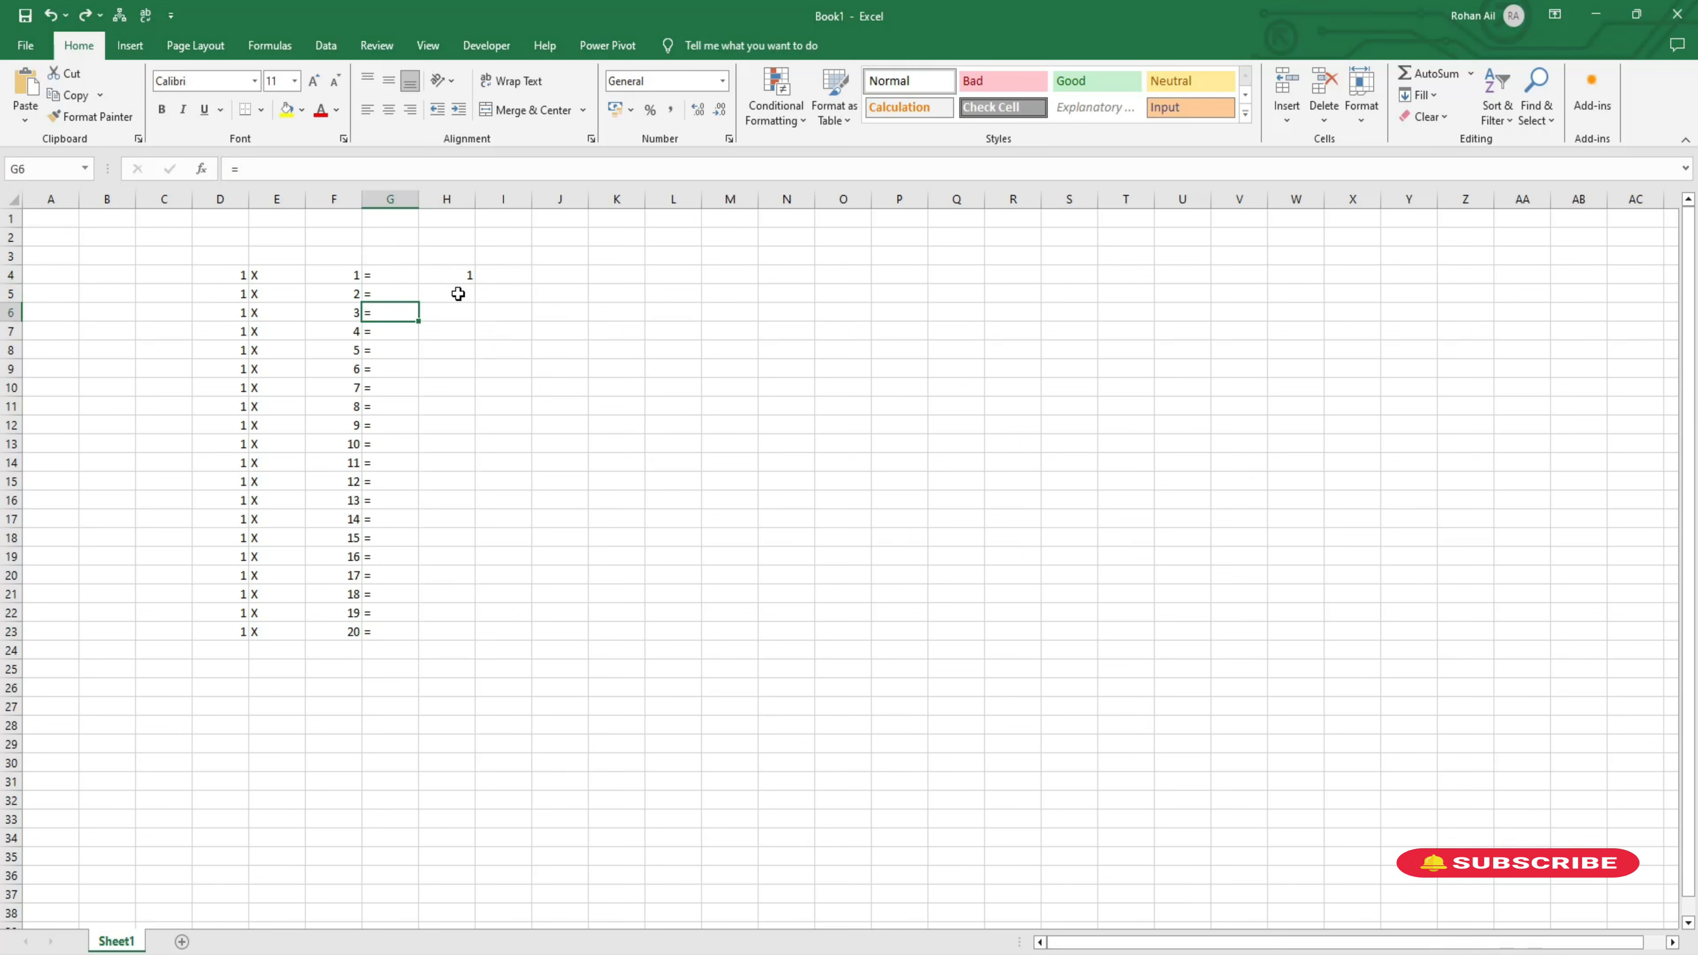
key(ctrl+Down)
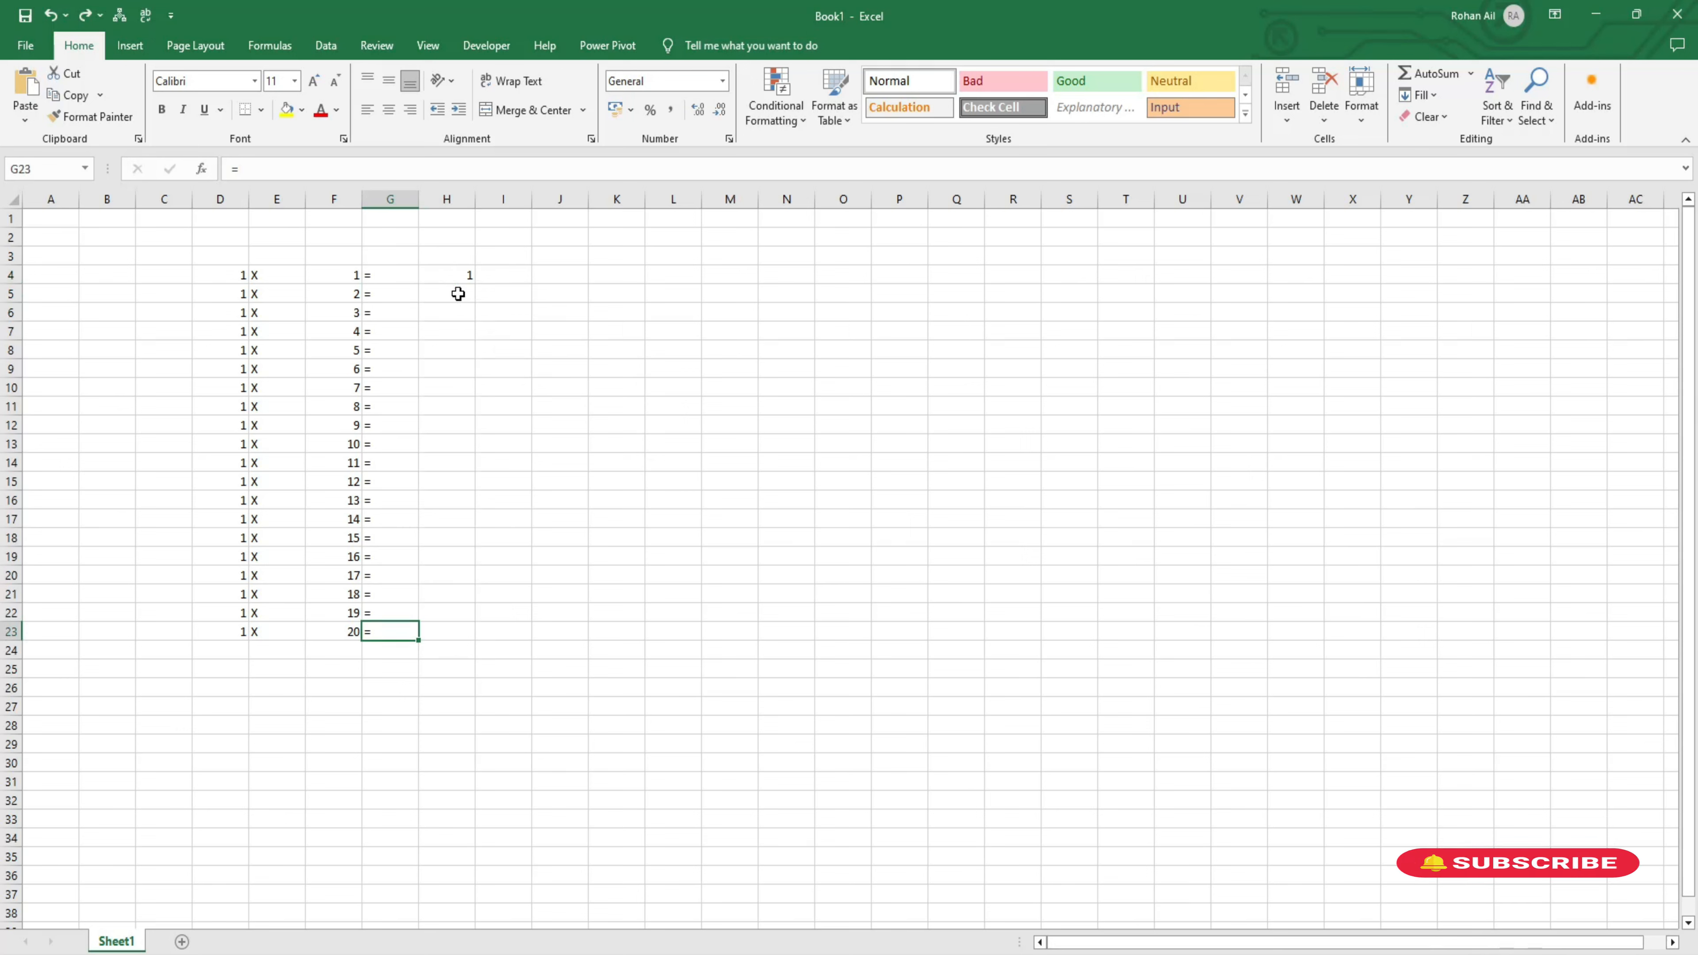
key(Right)
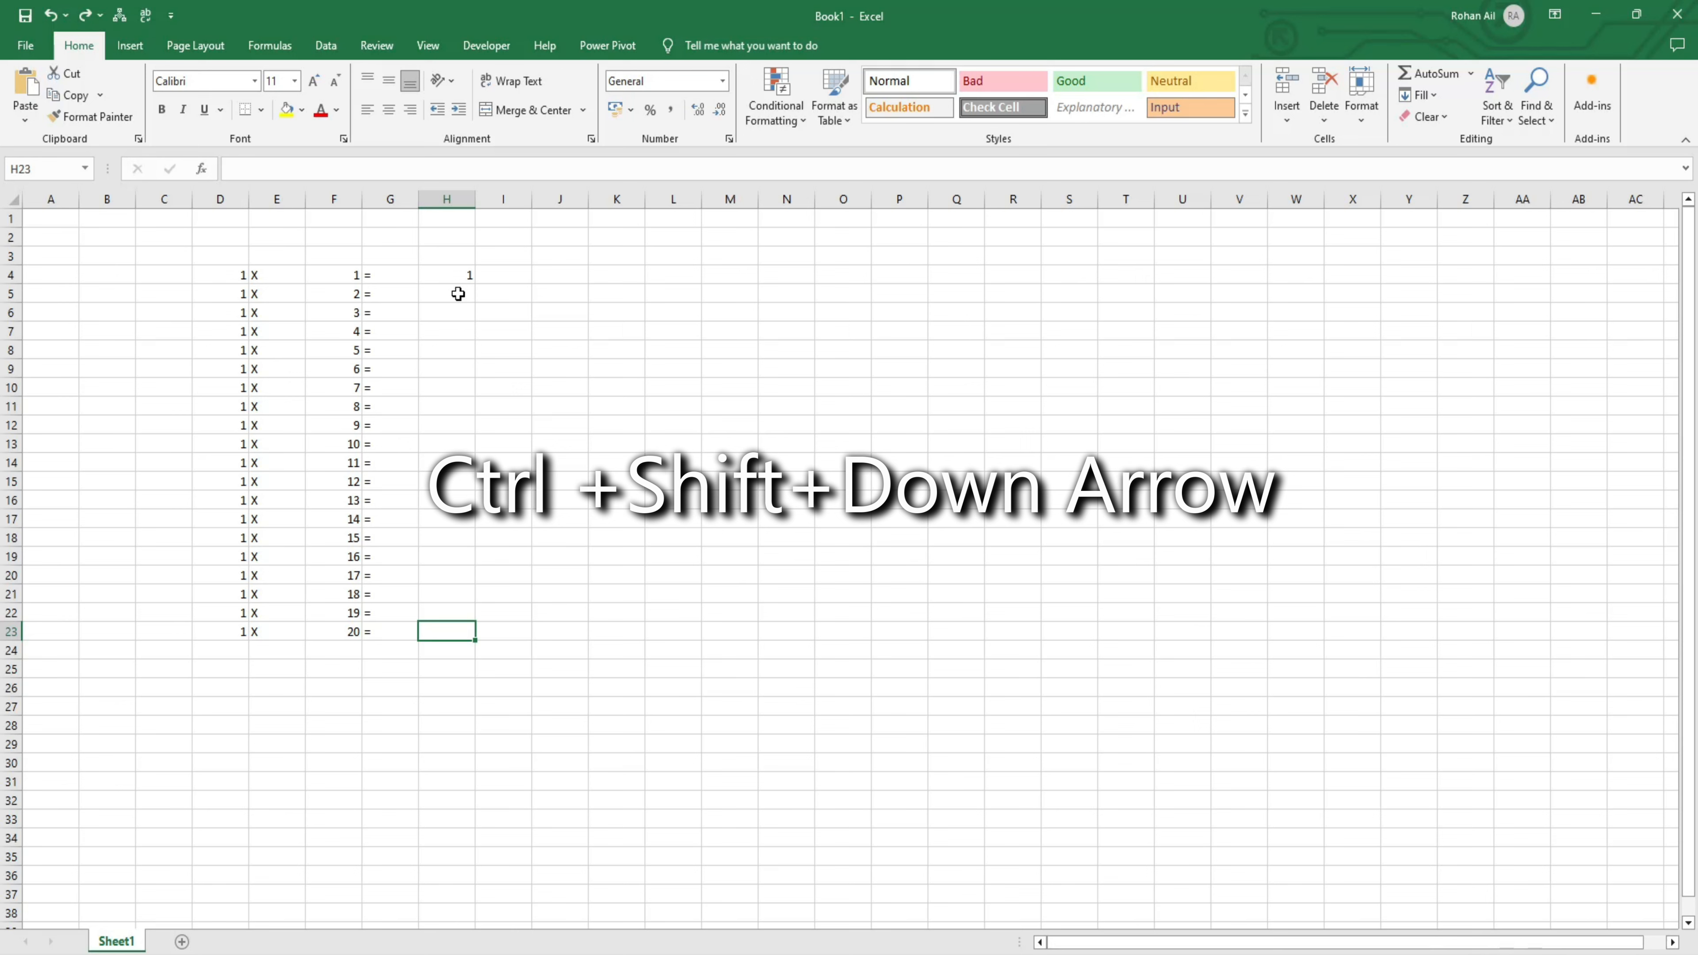
key(ctrl+shift+Up)
key(ctrl+d)
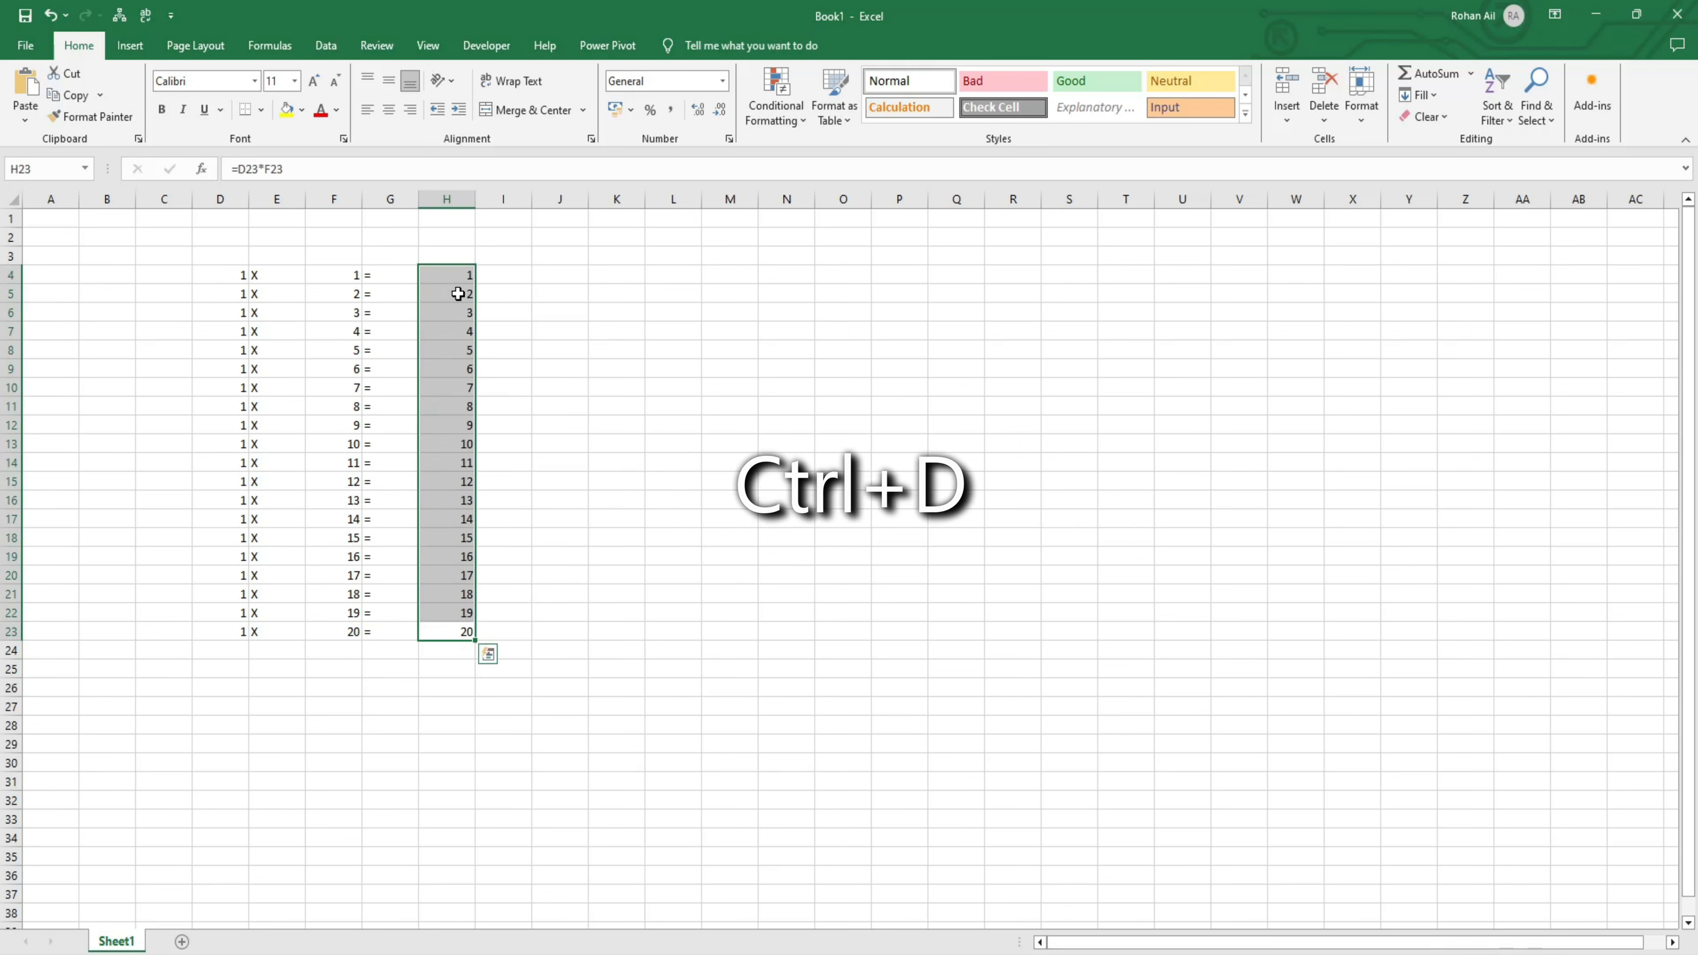
click(689, 686)
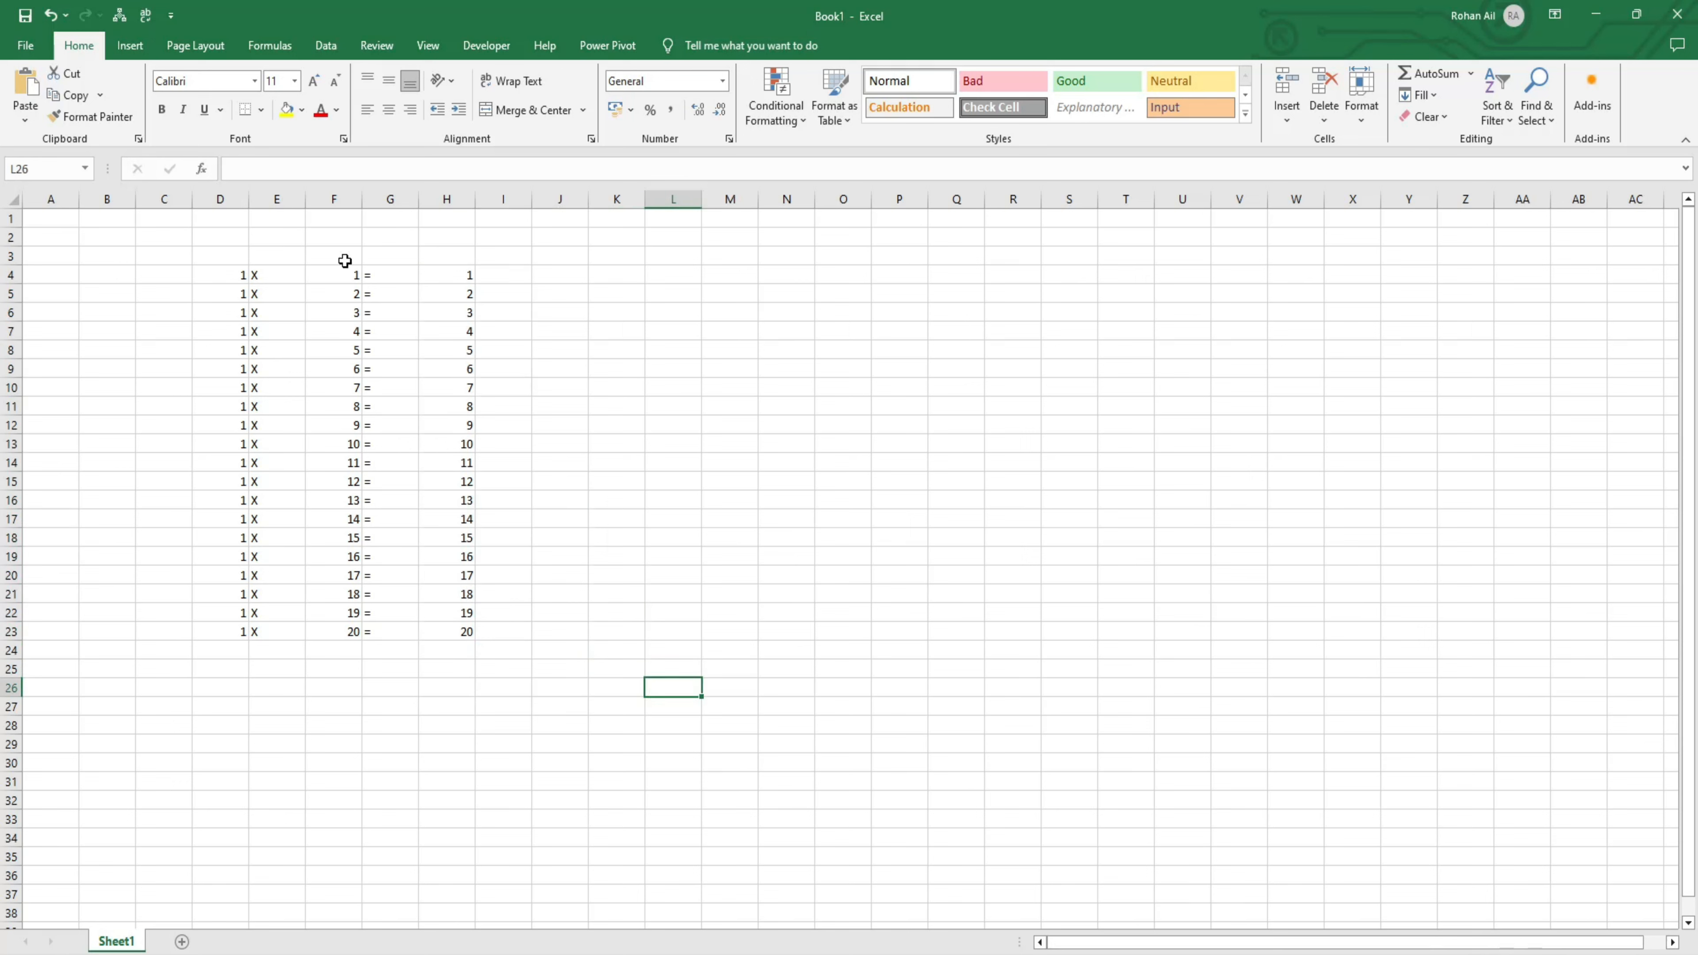
Apply all borders to the table in D4:H23 and center its contents horizontally and vertically
drag(220, 274, 441, 629)
click(262, 110)
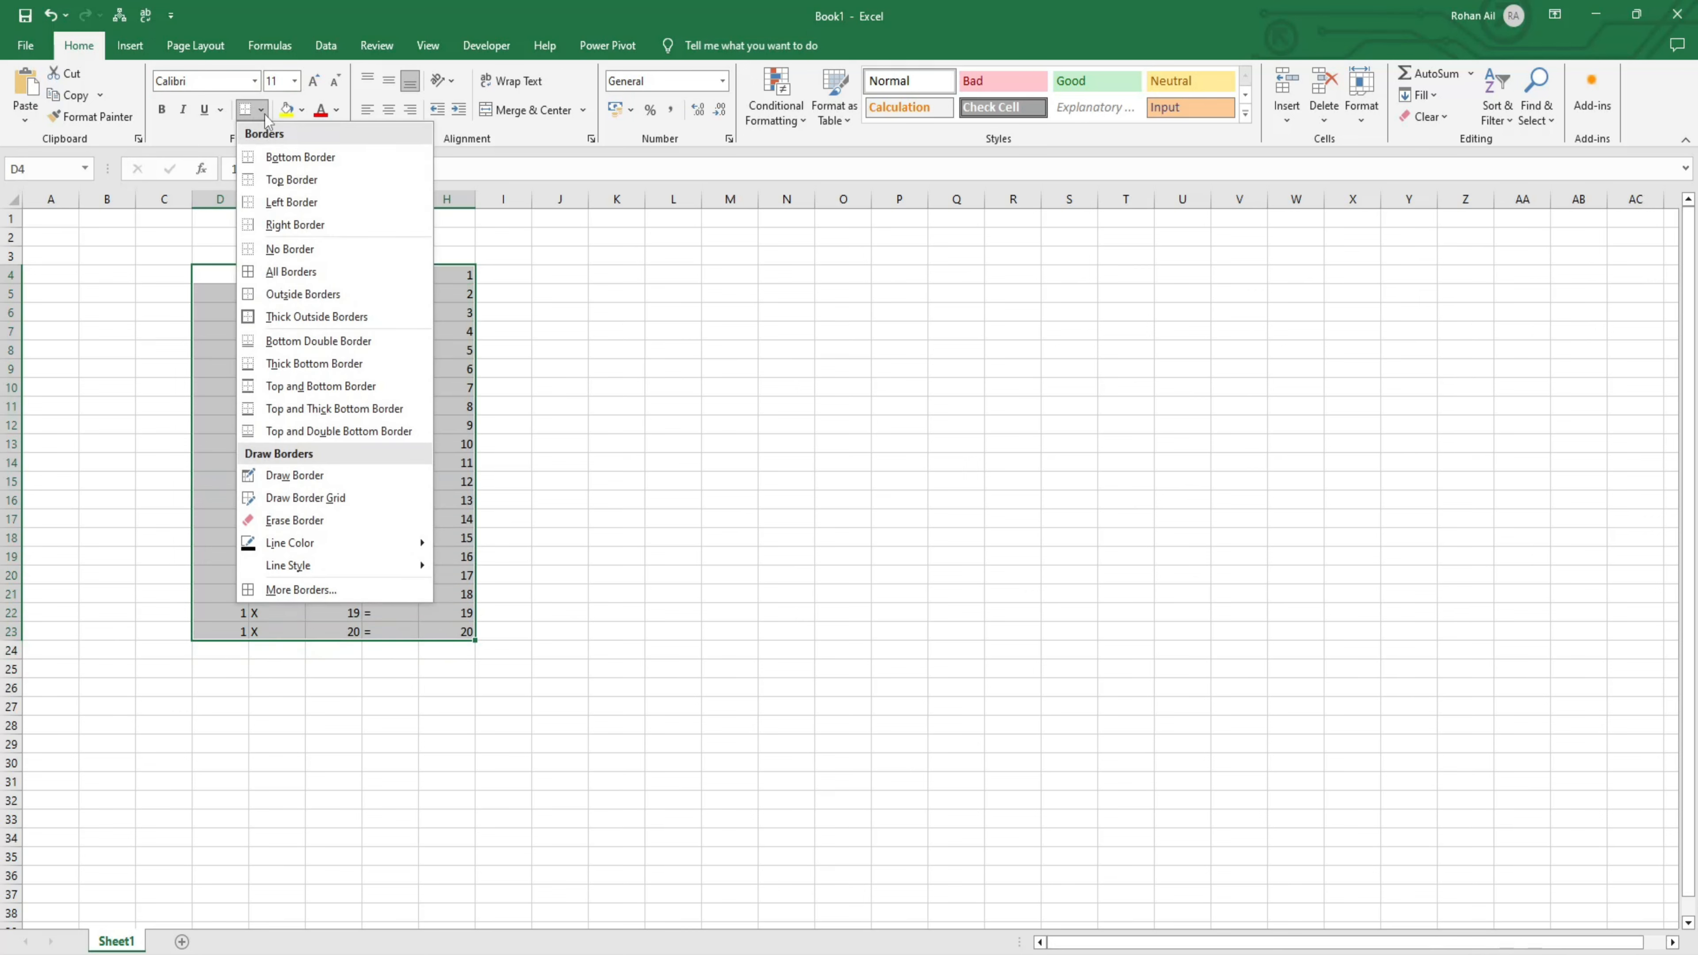
click(297, 271)
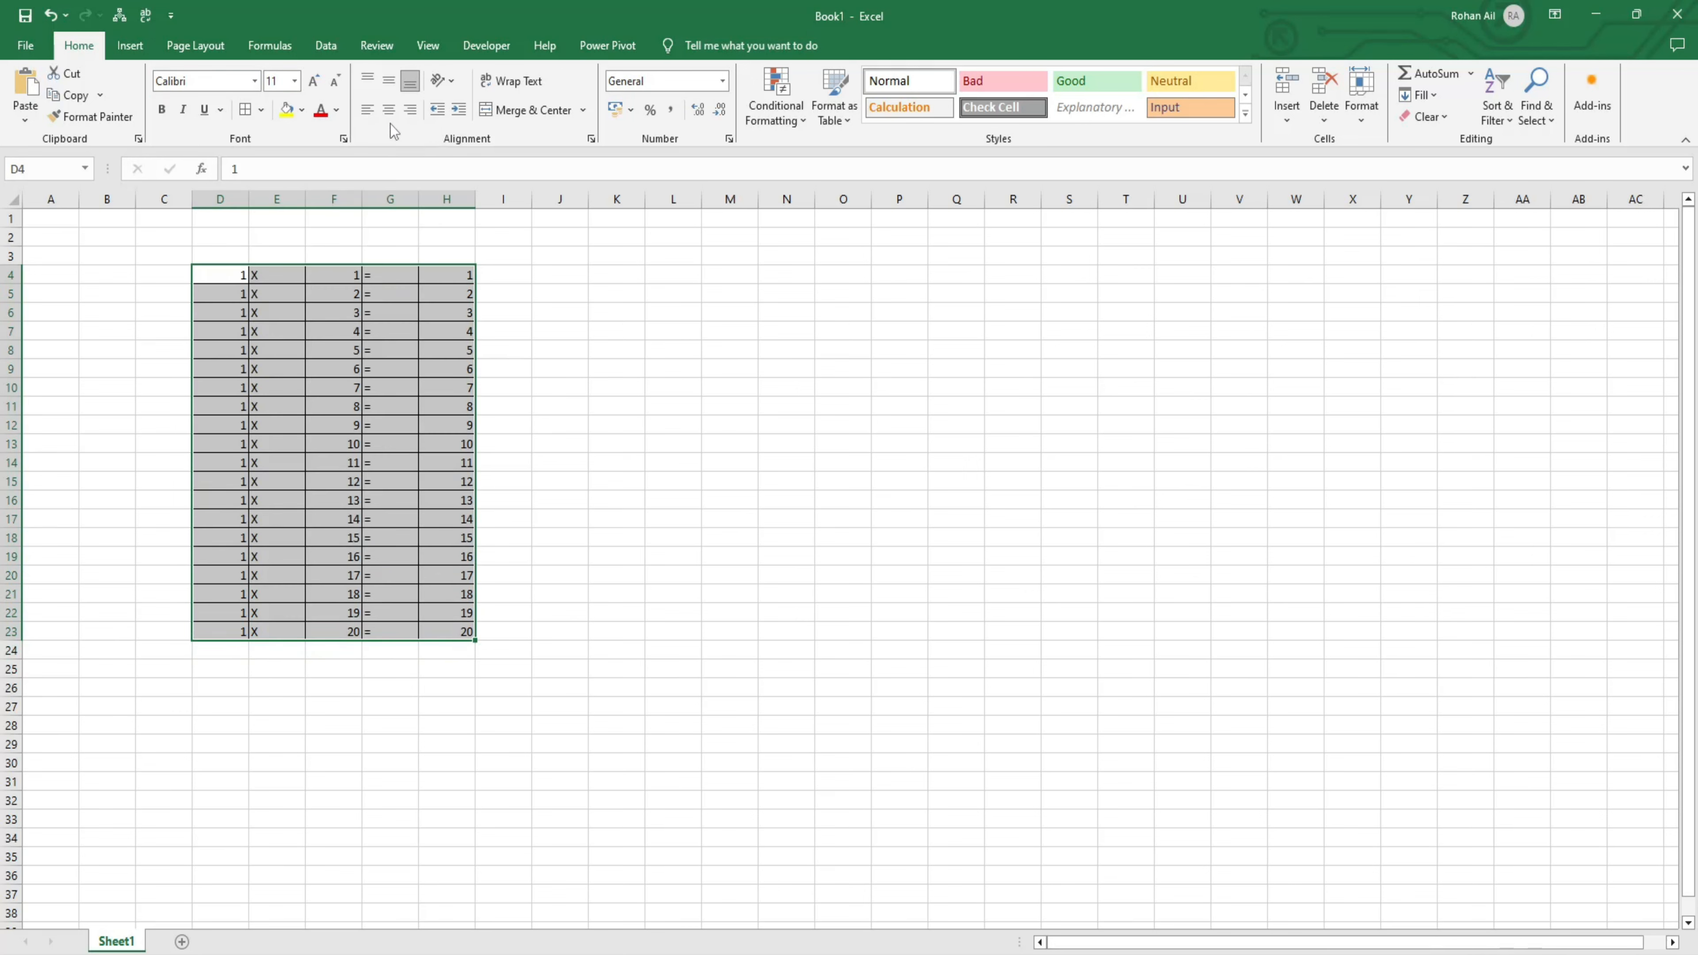
click(389, 110)
click(390, 82)
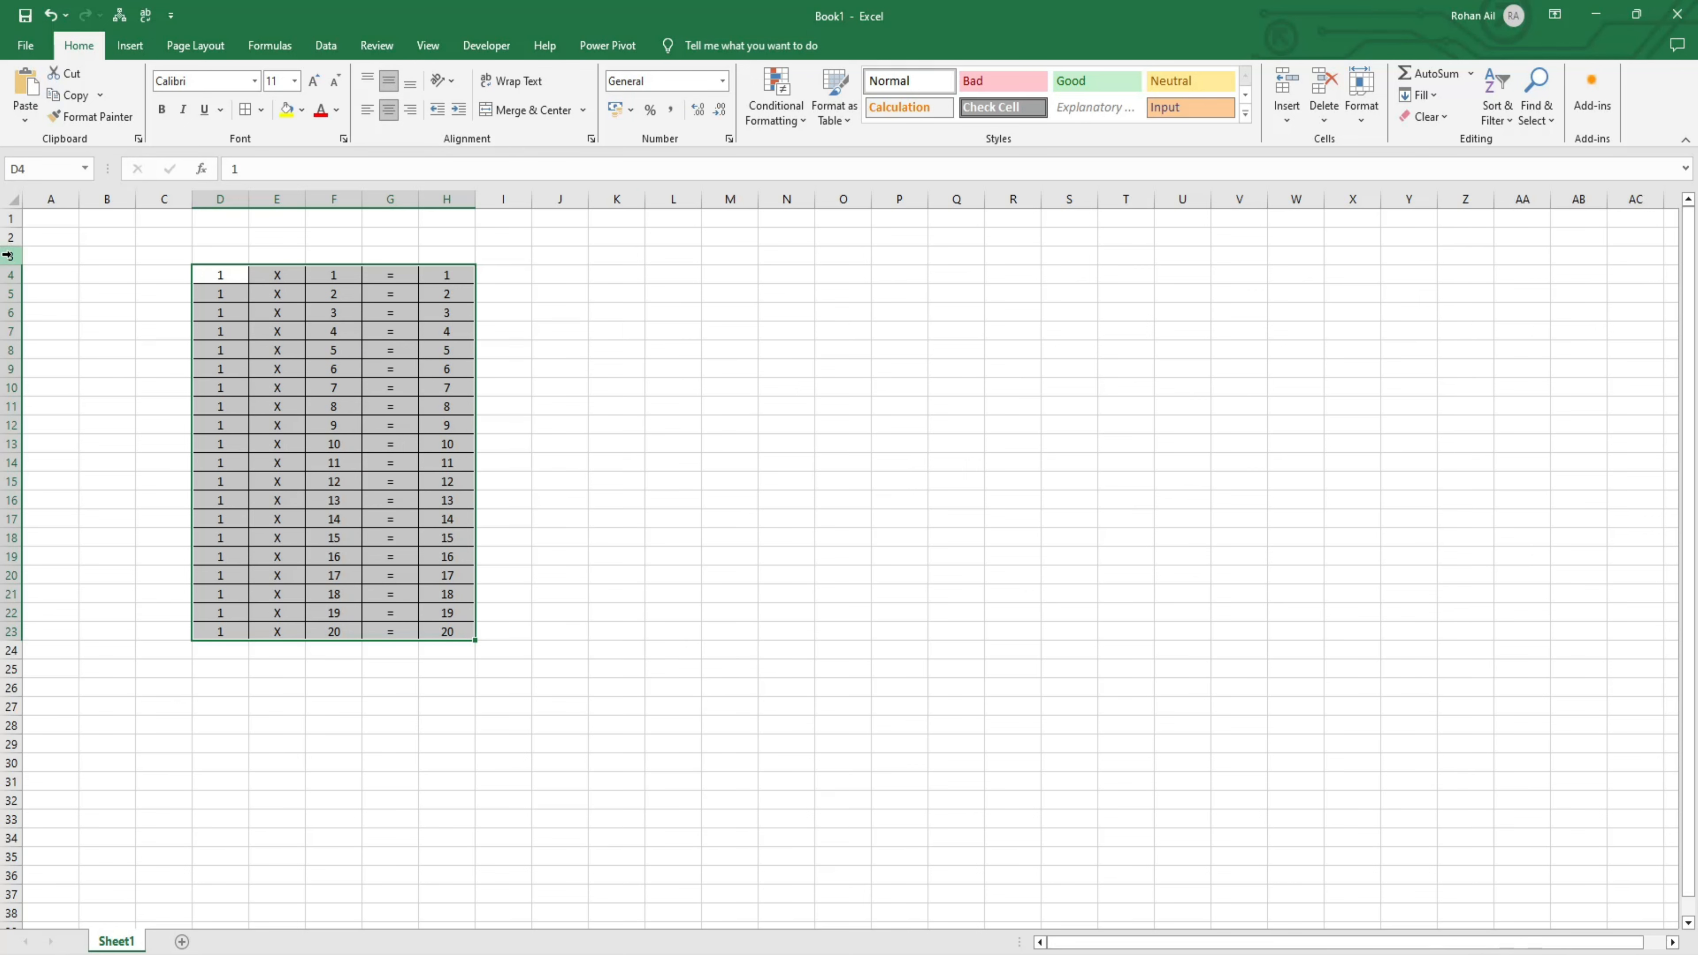
Insert a blank row at row 3, above the multiplication table
click(12, 256)
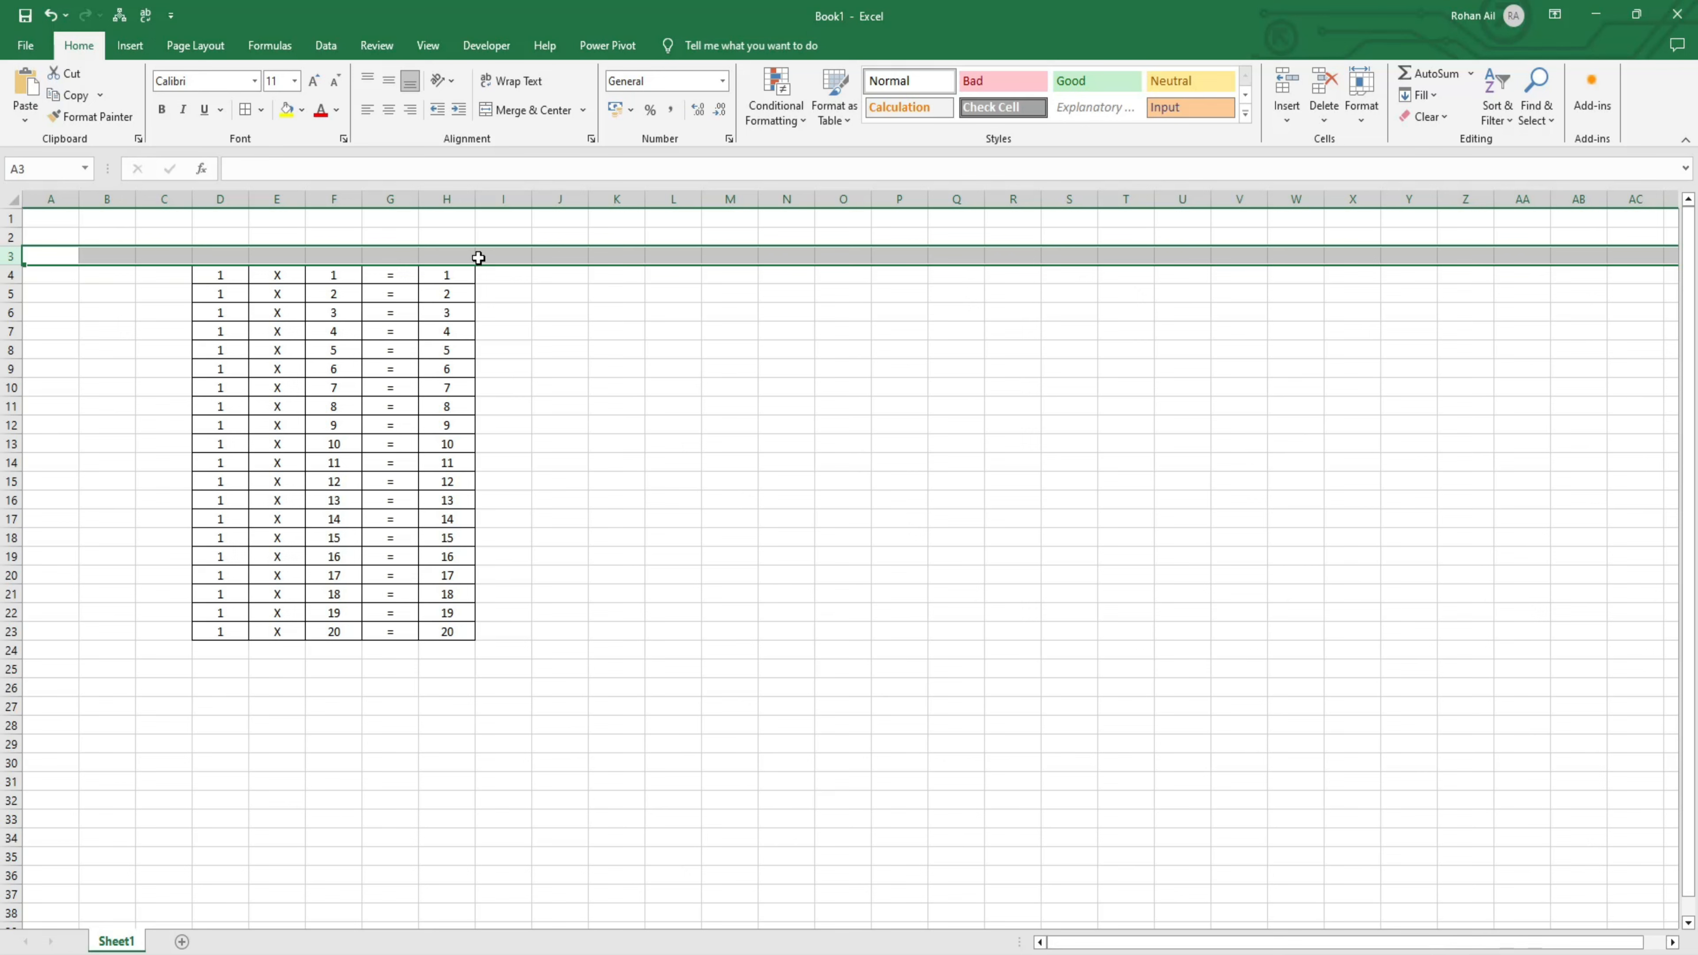
key(ctrl+plus)
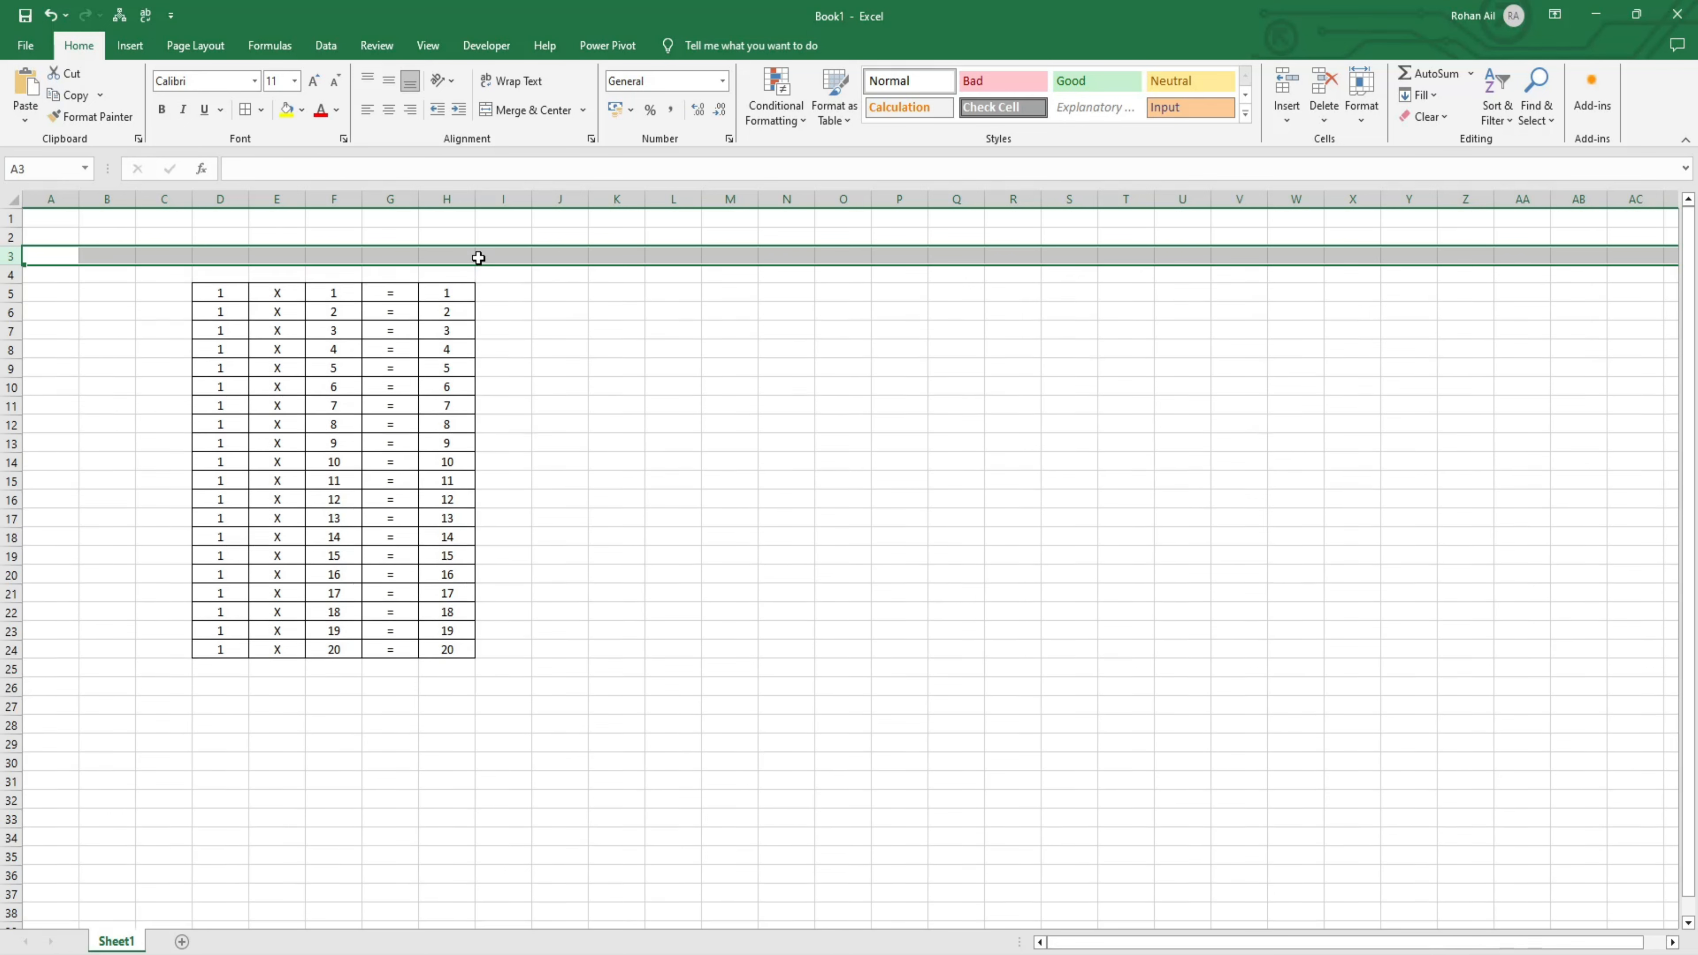
Insert another blank row at row 3 above the table and enter the label "Enter a Number" in B4
key(ctrl+plus)
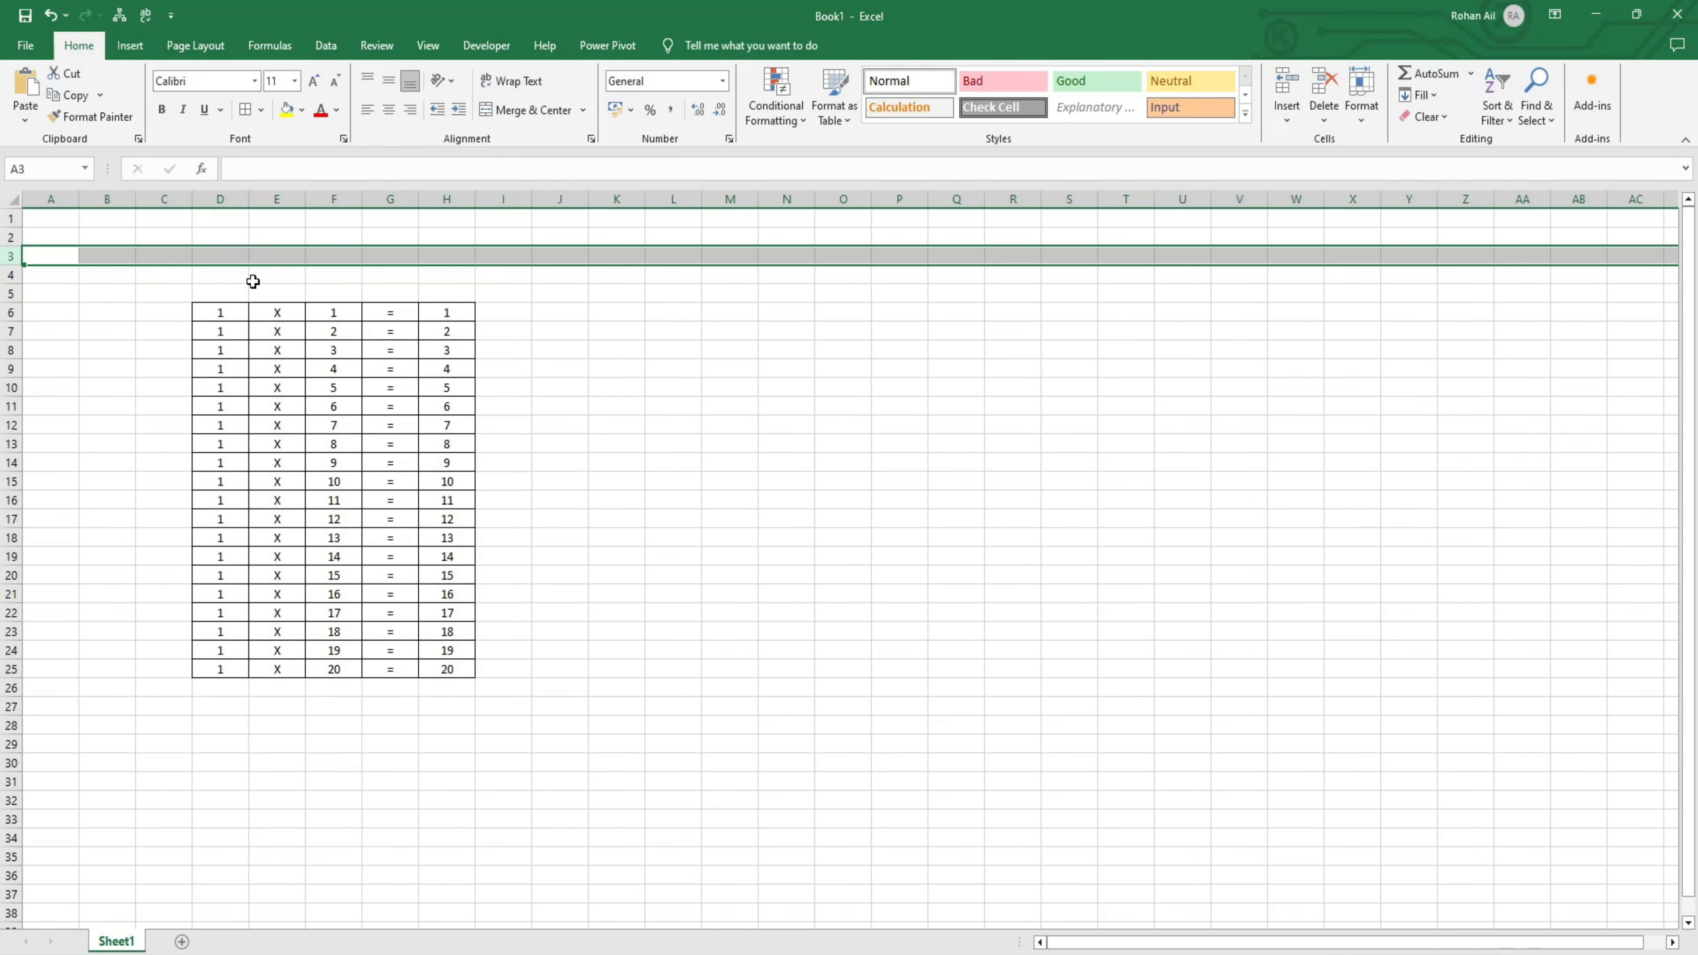
click(158, 275)
key(Left)
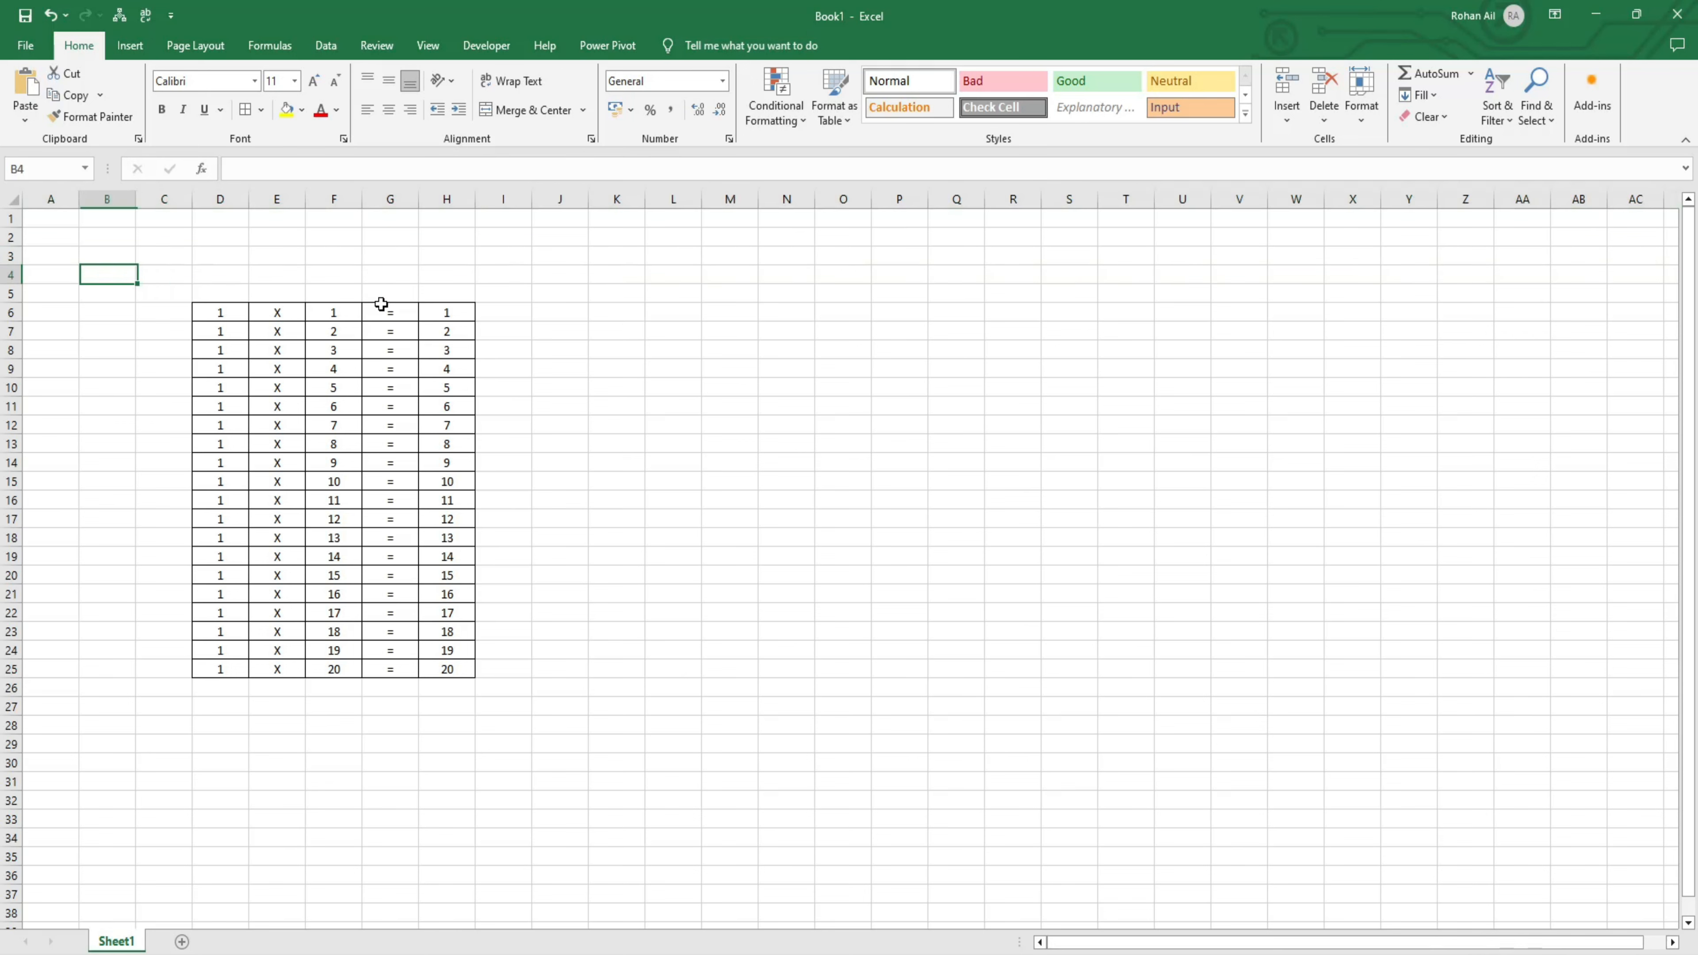
text(Enter a)
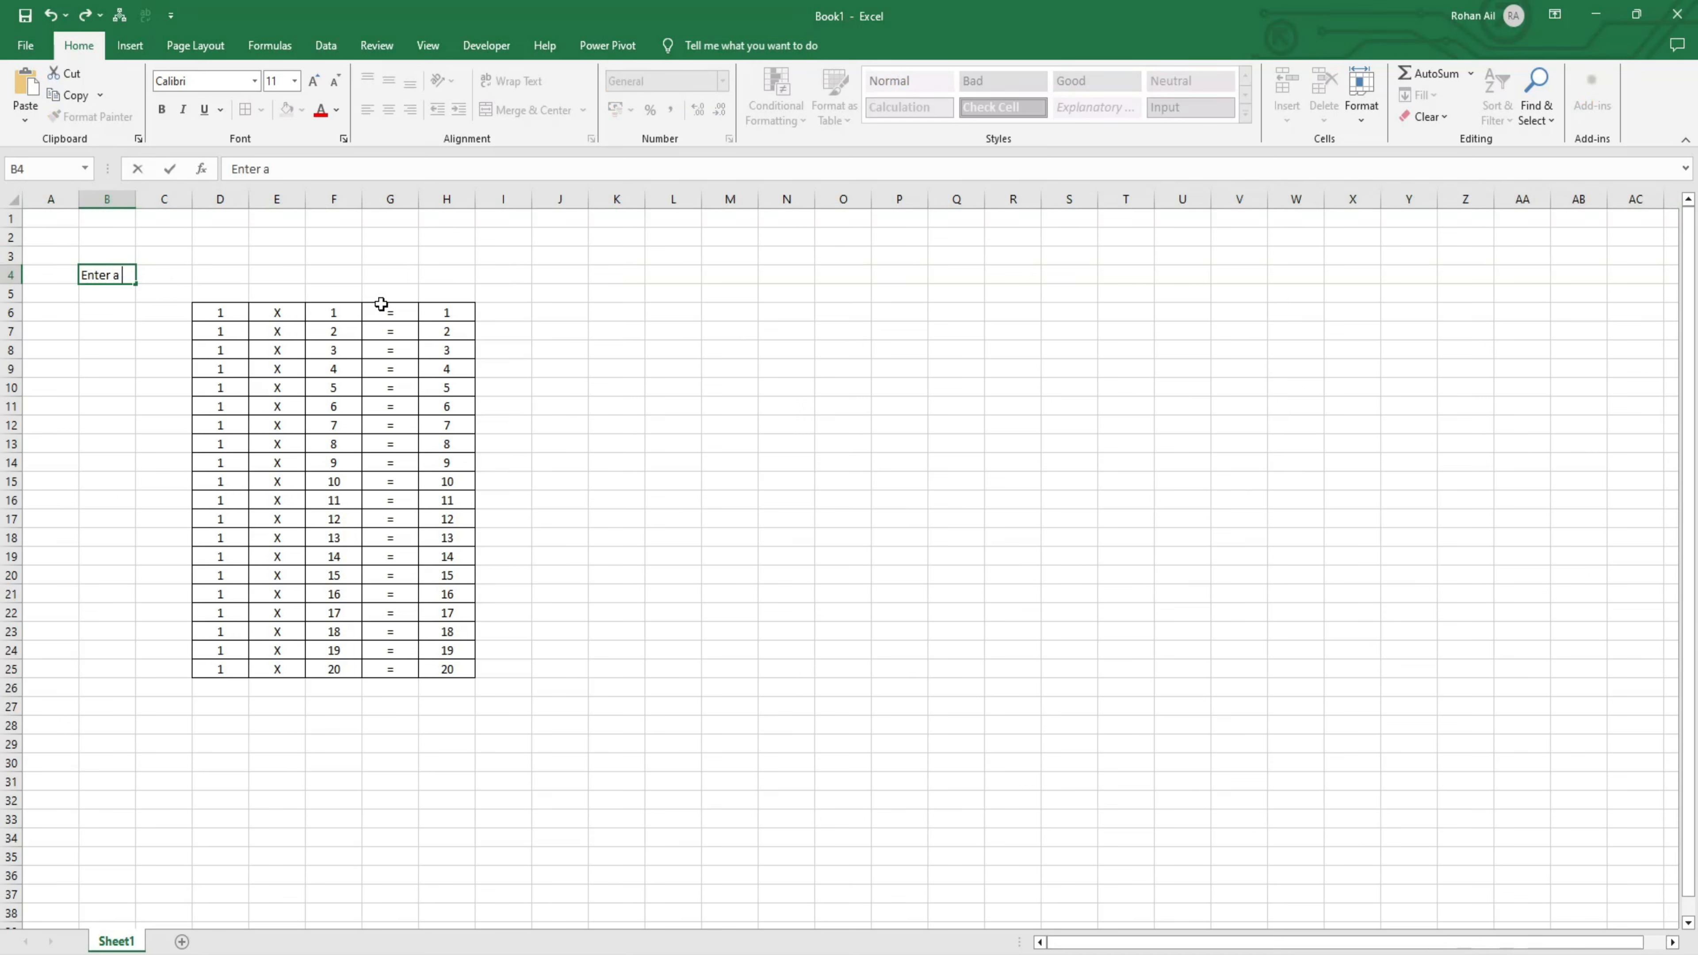
text( Number)
key(Left)
key(Right)
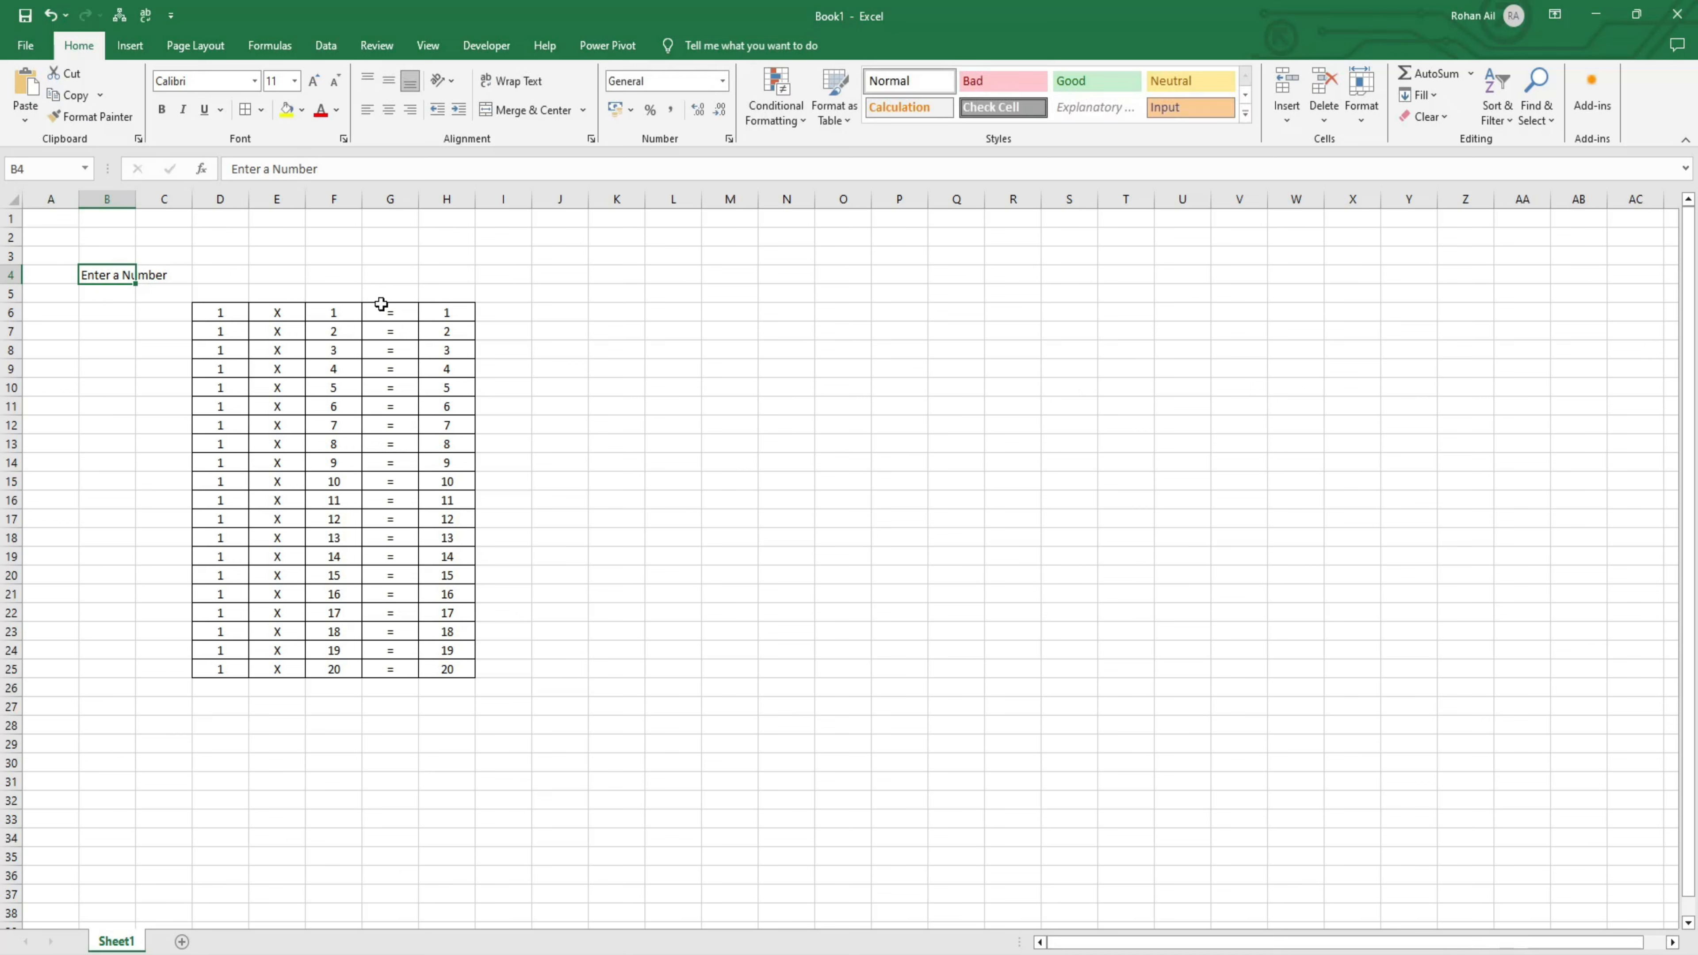
Change the label in B4 to "Enter a Multiplication Number"
click(270, 169)
key(Right)
text(Multipl)
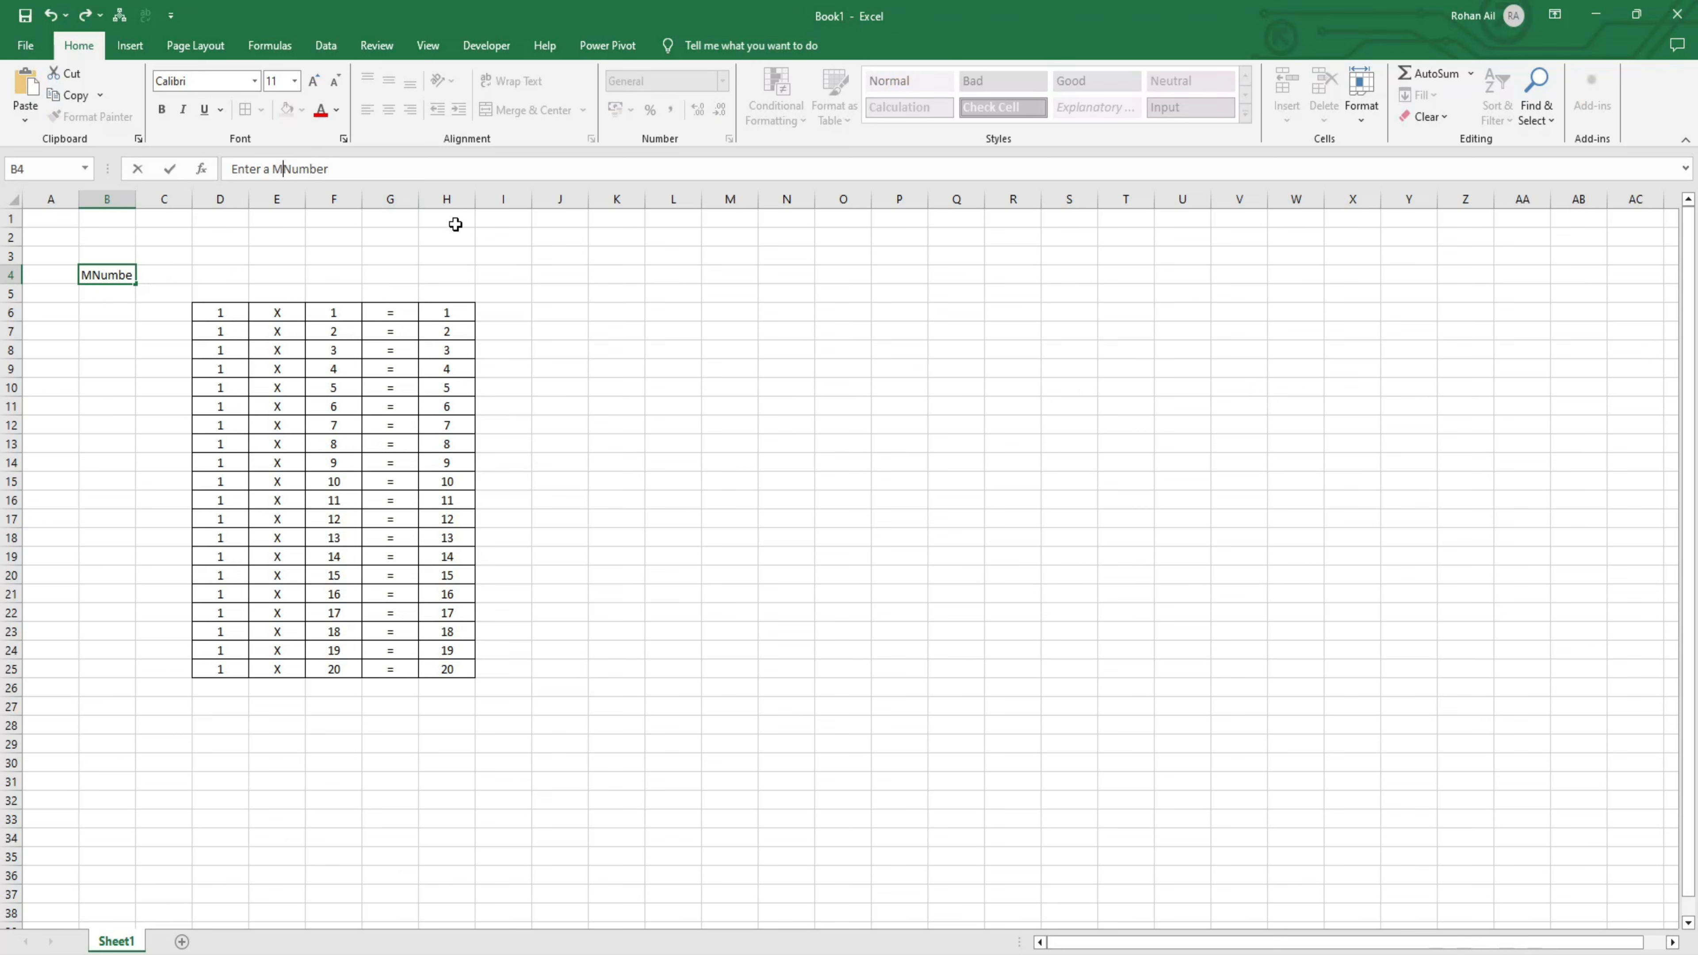
text(ication)
key(Return)
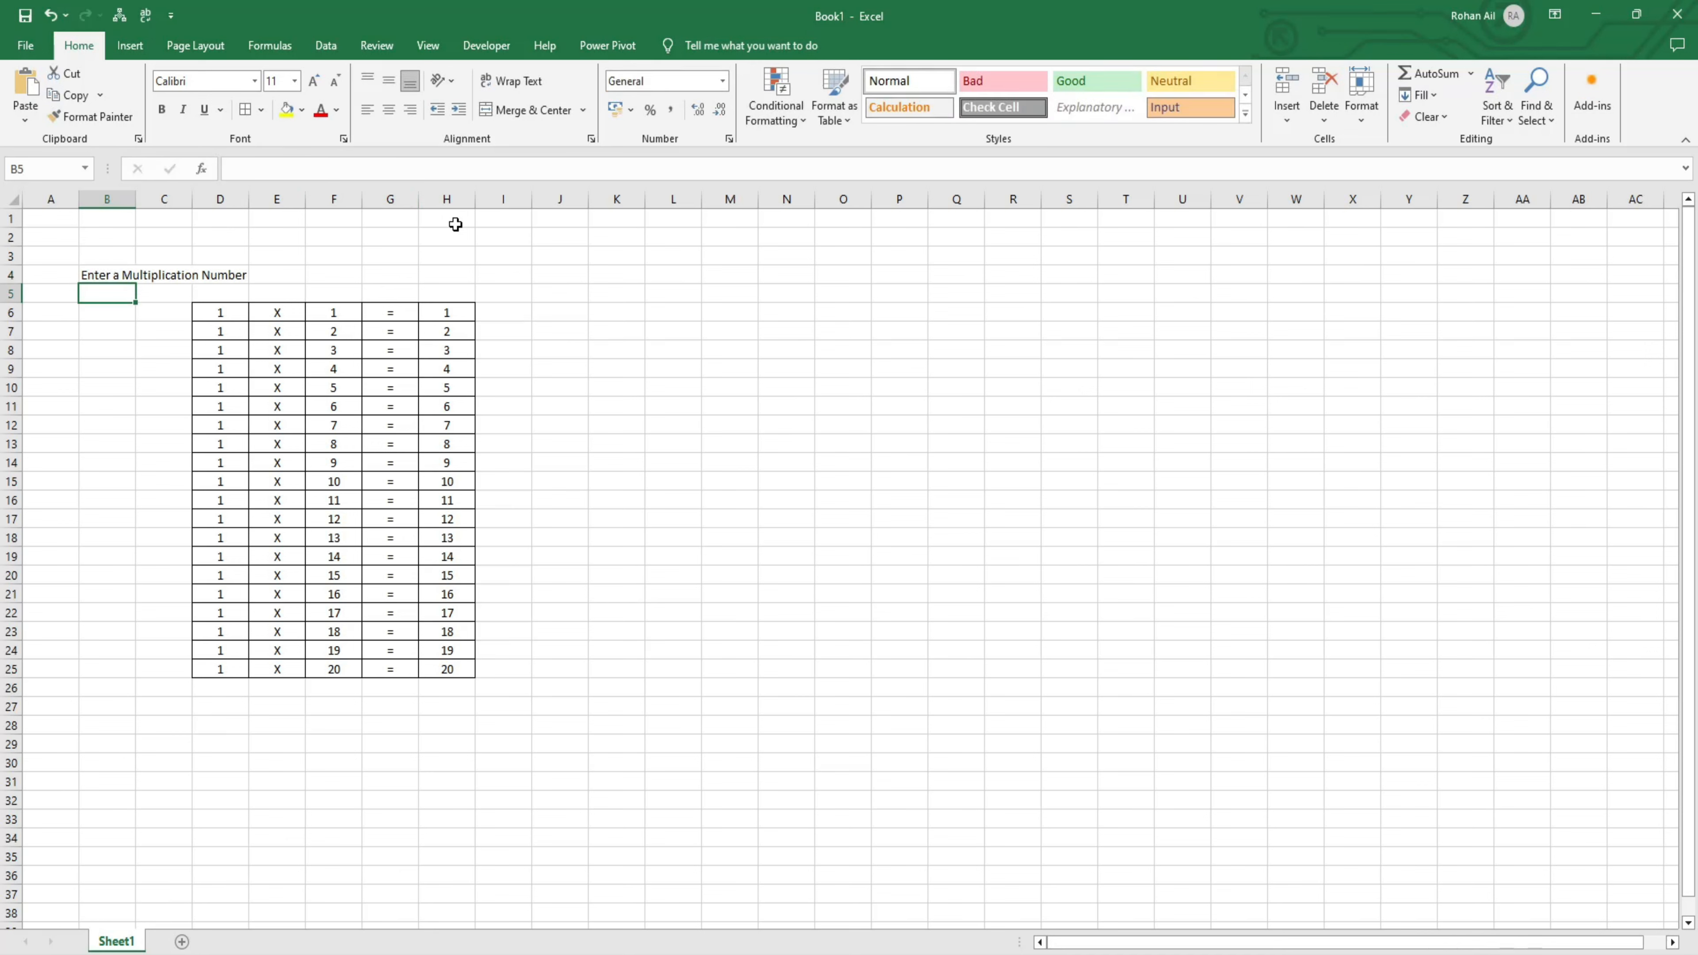
Autofit column B to its label and enter 2 as the multiplication number in C4
double_click(137, 200)
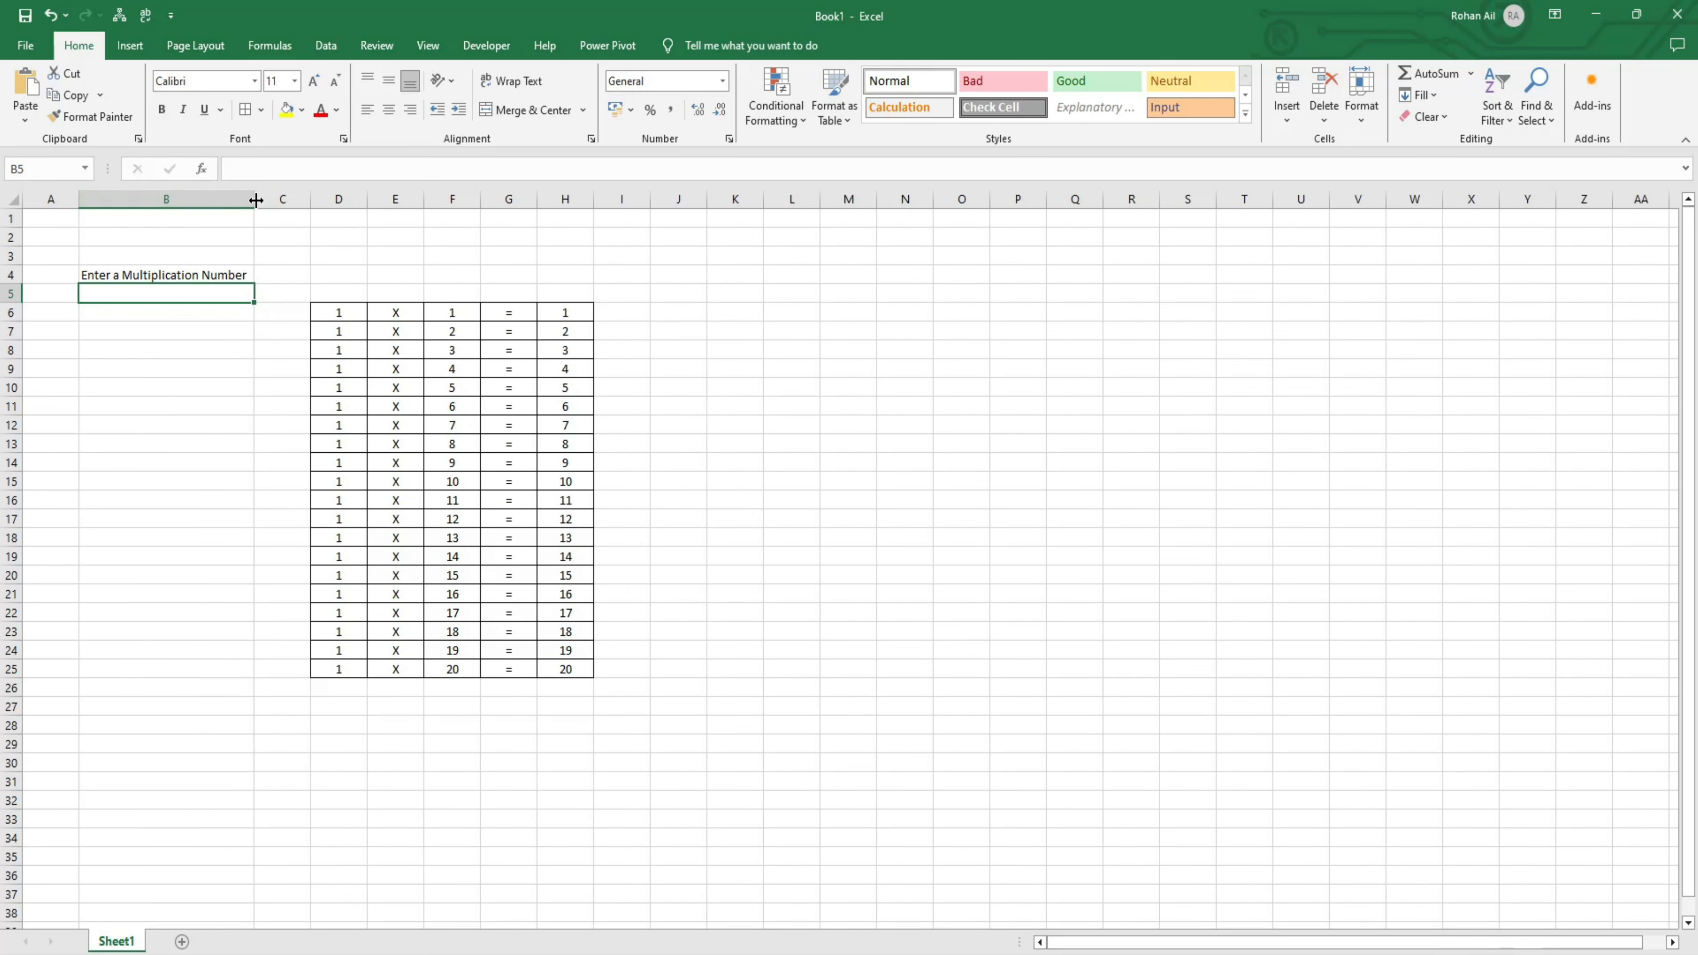
click(288, 276)
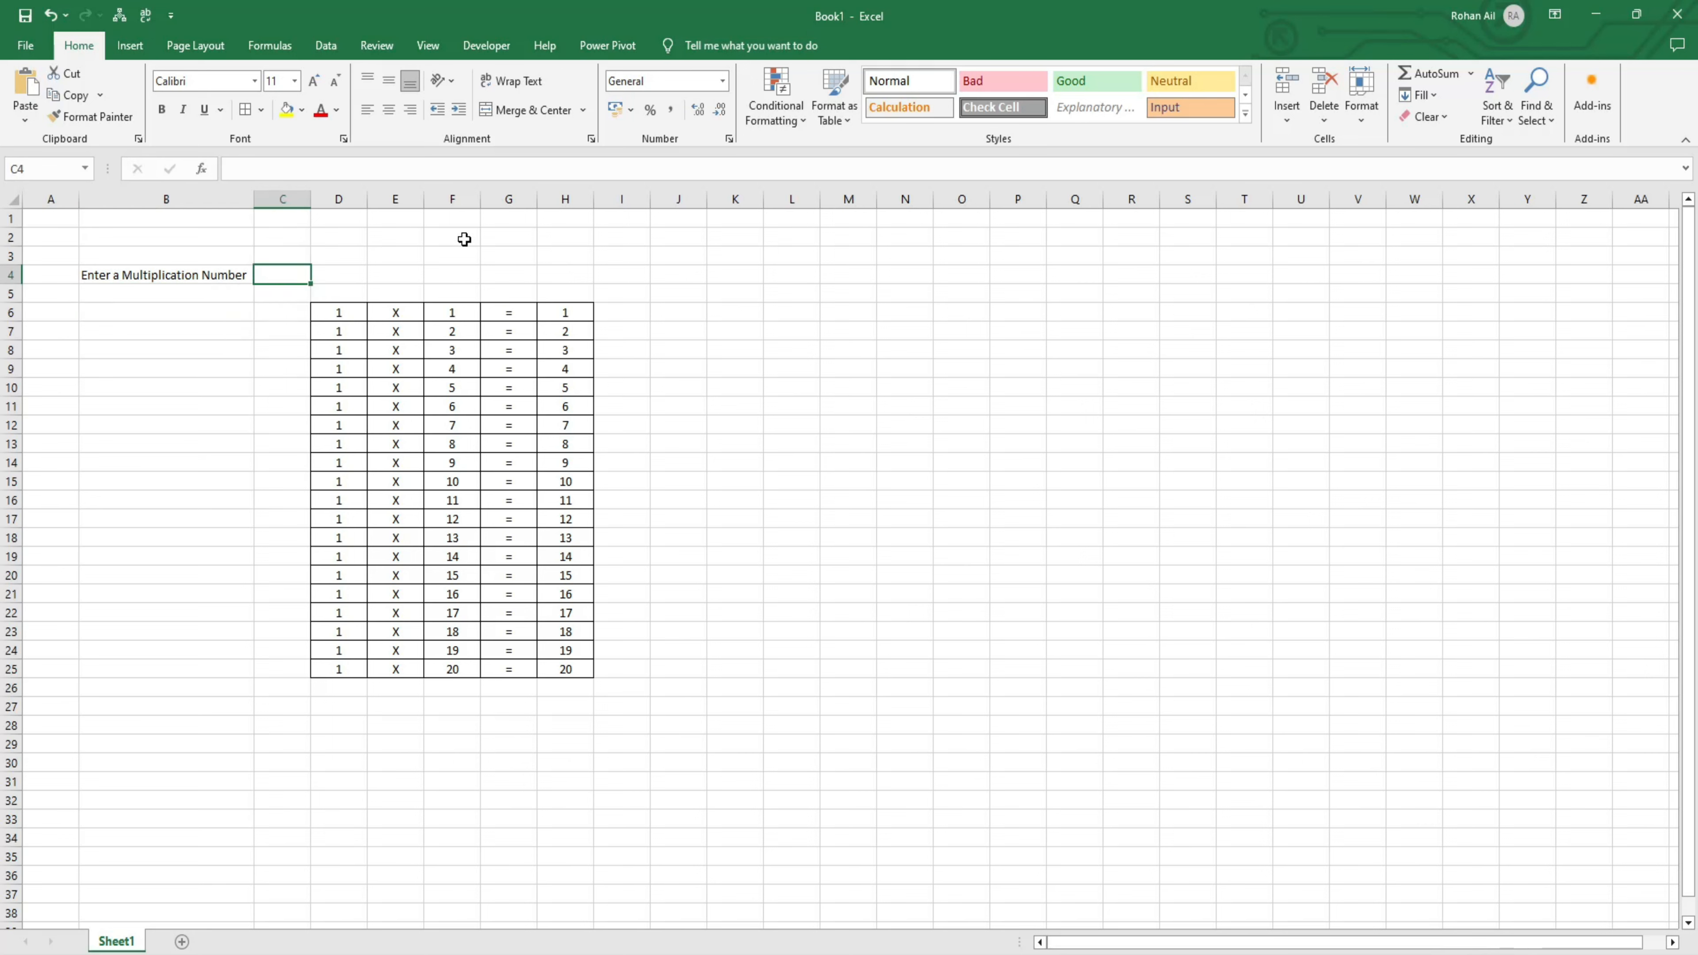
text(2)
key(Return)
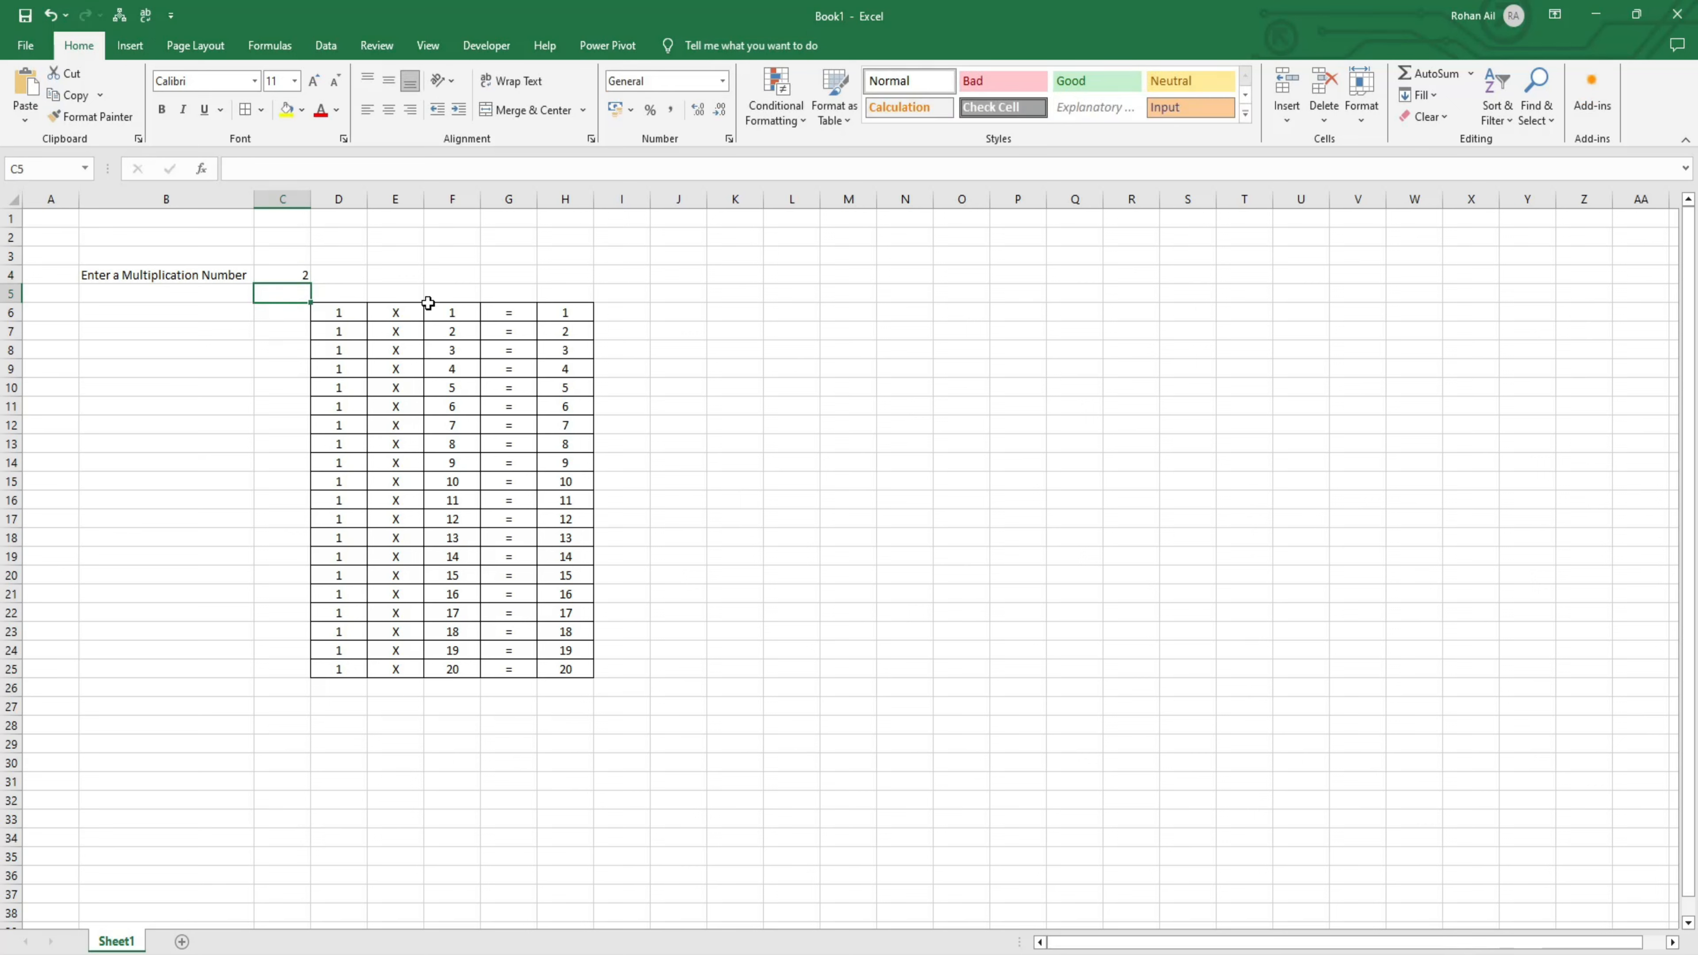
Examine the multiplicand column D6:D25, the input cell C4 and the product formulas in column H
drag(339, 315, 325, 672)
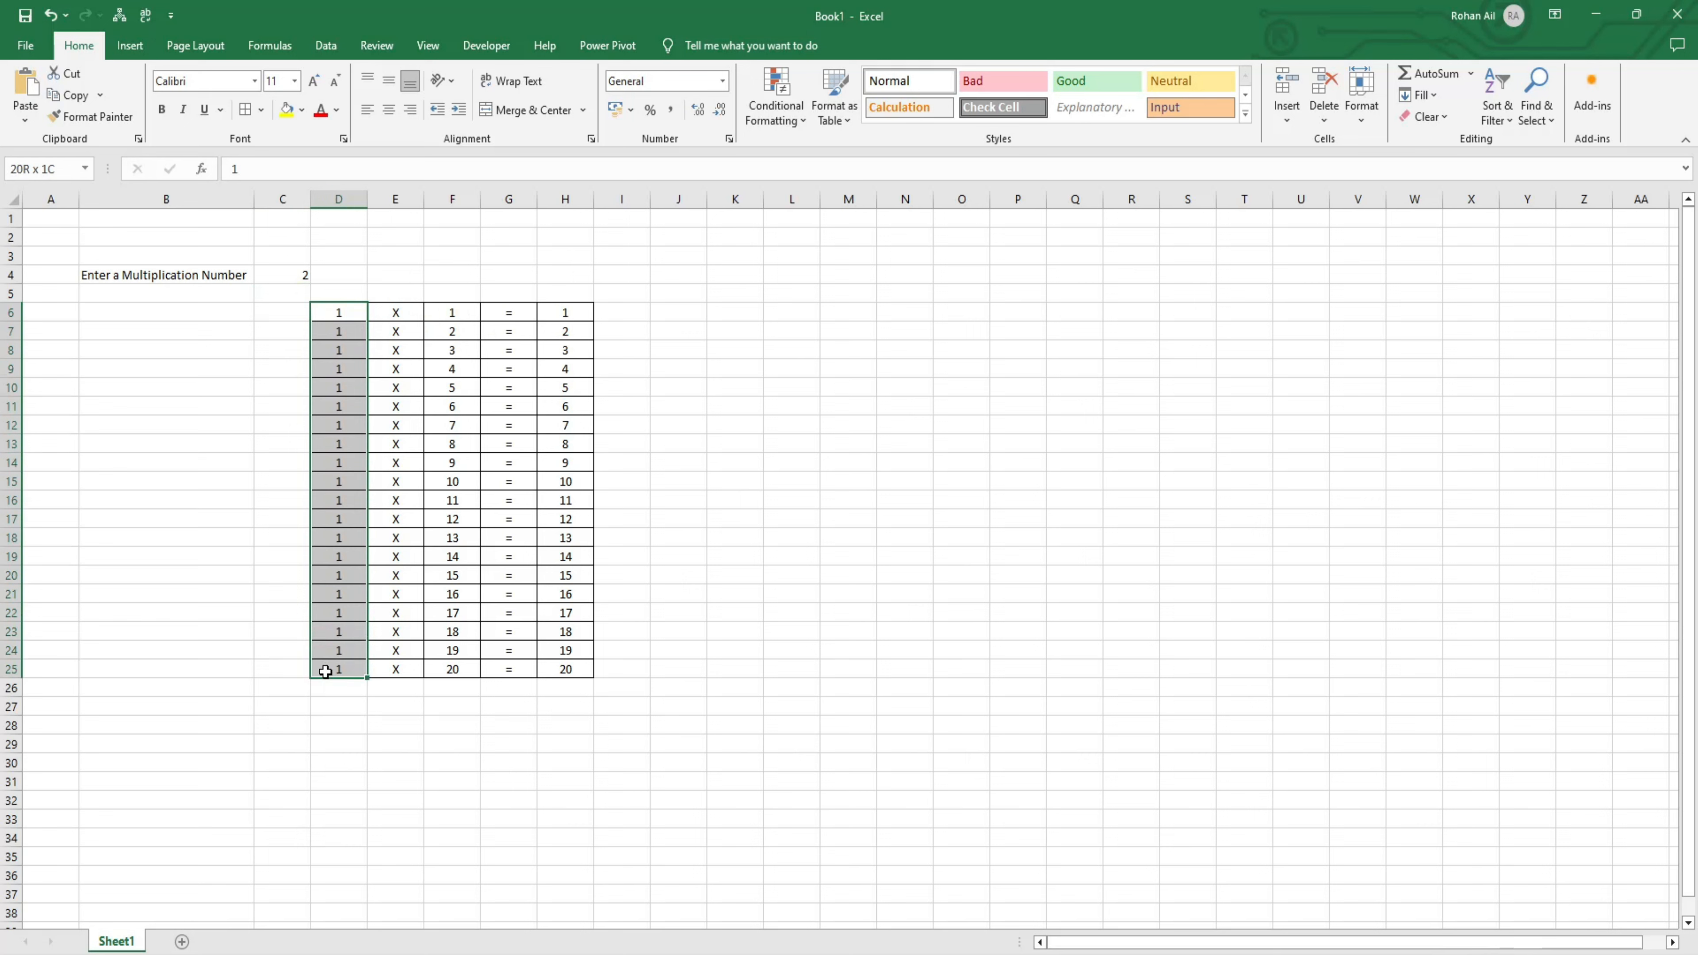
click(295, 274)
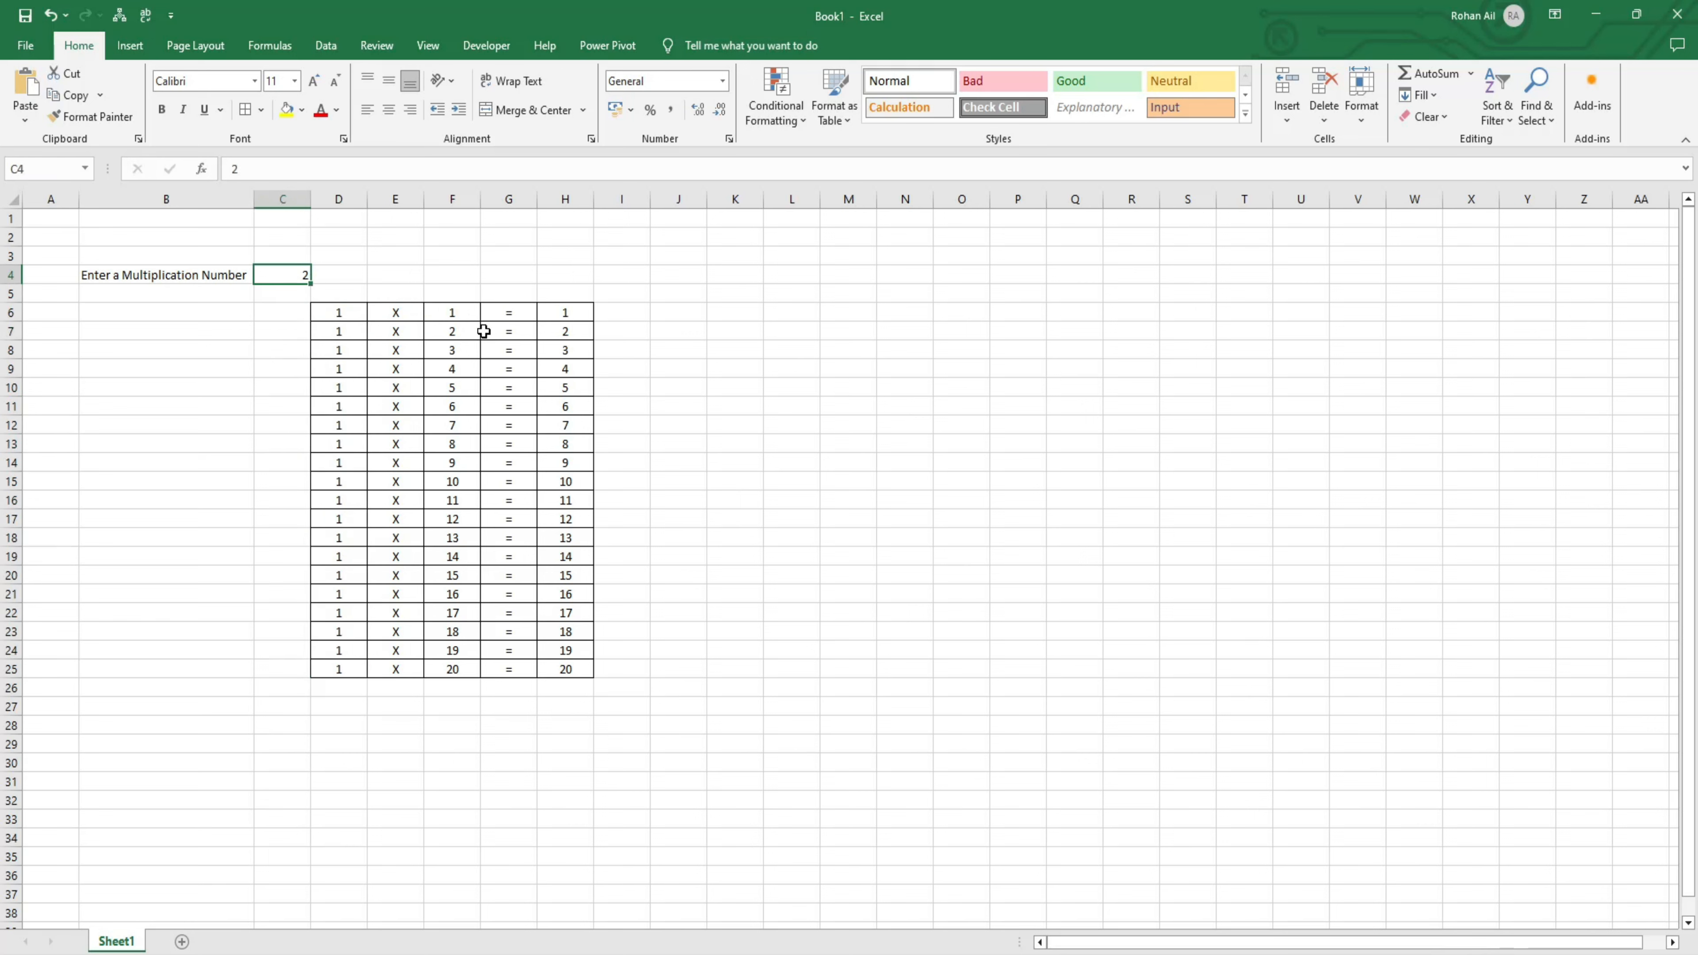
click(571, 312)
click(565, 406)
click(565, 425)
click(565, 499)
click(565, 556)
click(568, 631)
click(583, 667)
click(568, 576)
click(558, 501)
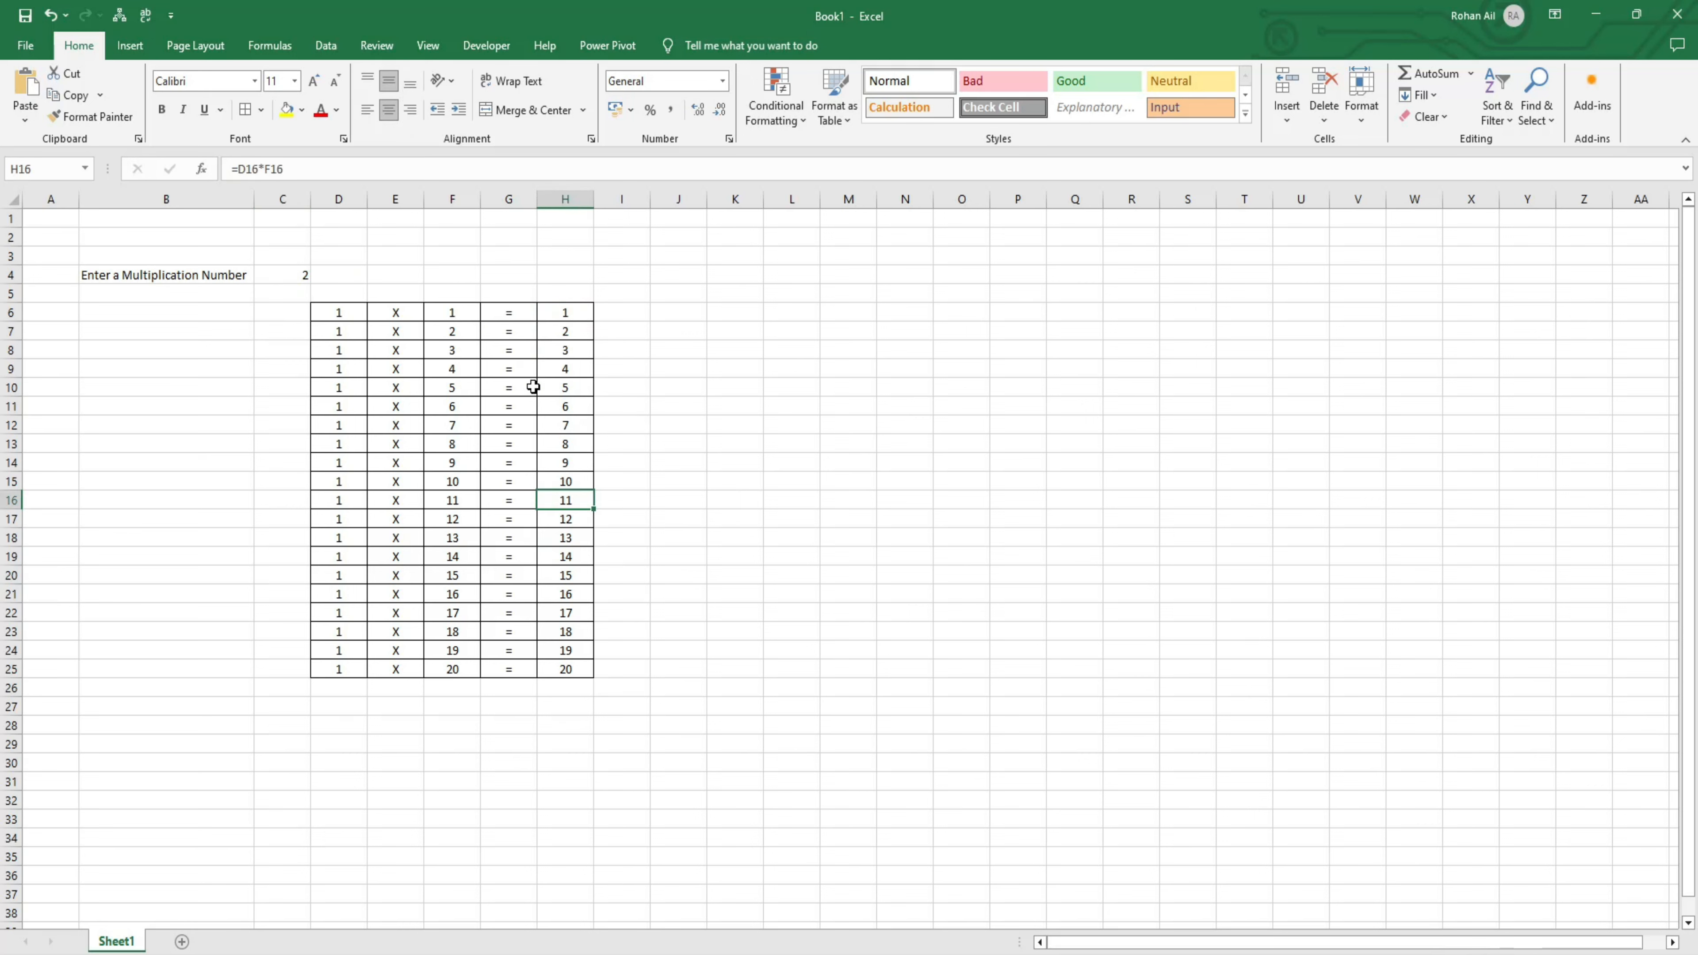
Replace the constant in D6 with the formula =C4, linking it to the multiplication number cell
click(332, 315)
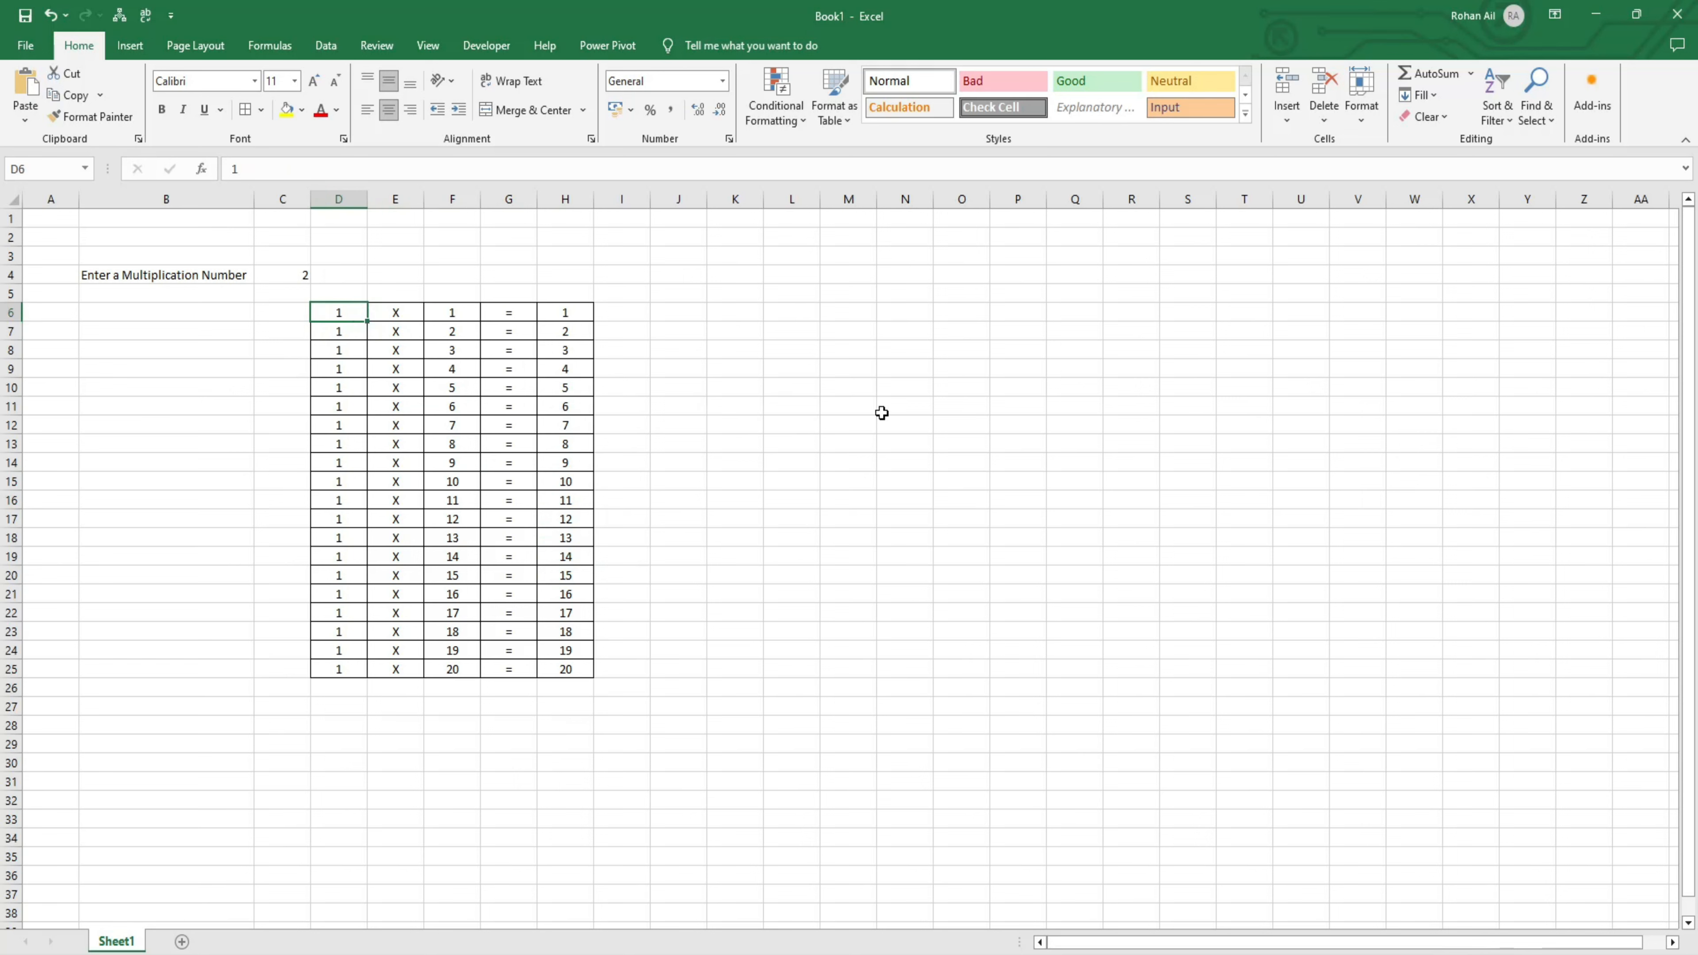
text(=)
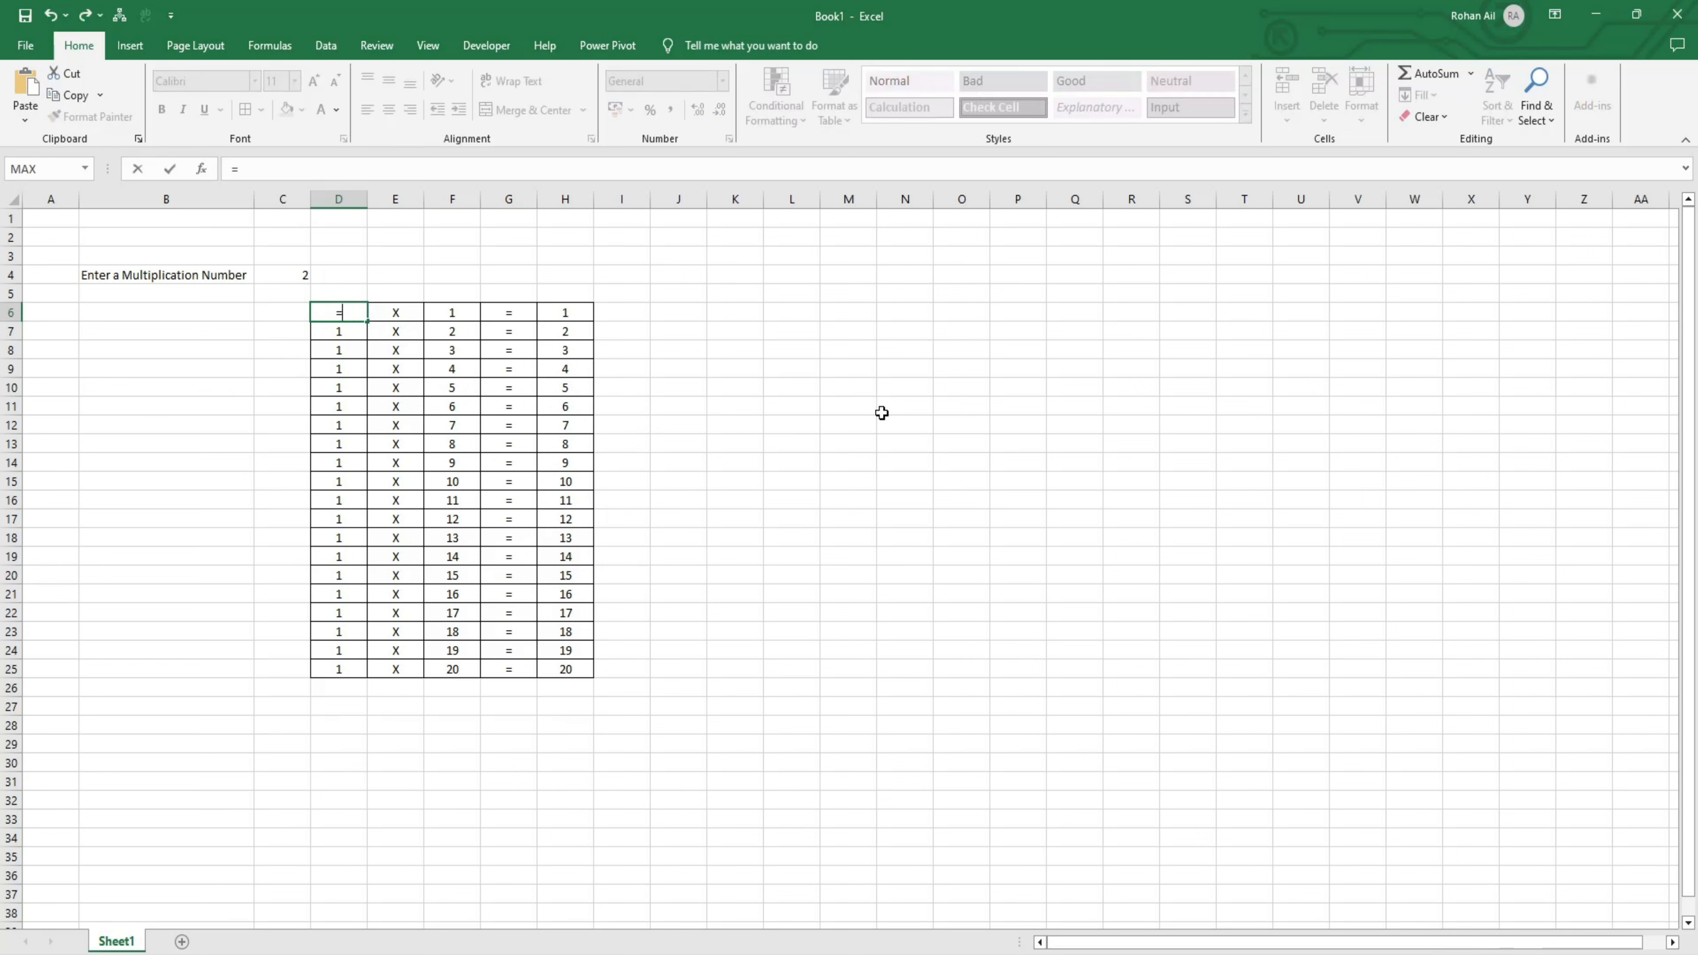
key(Up)
key(Up)
key(Left)
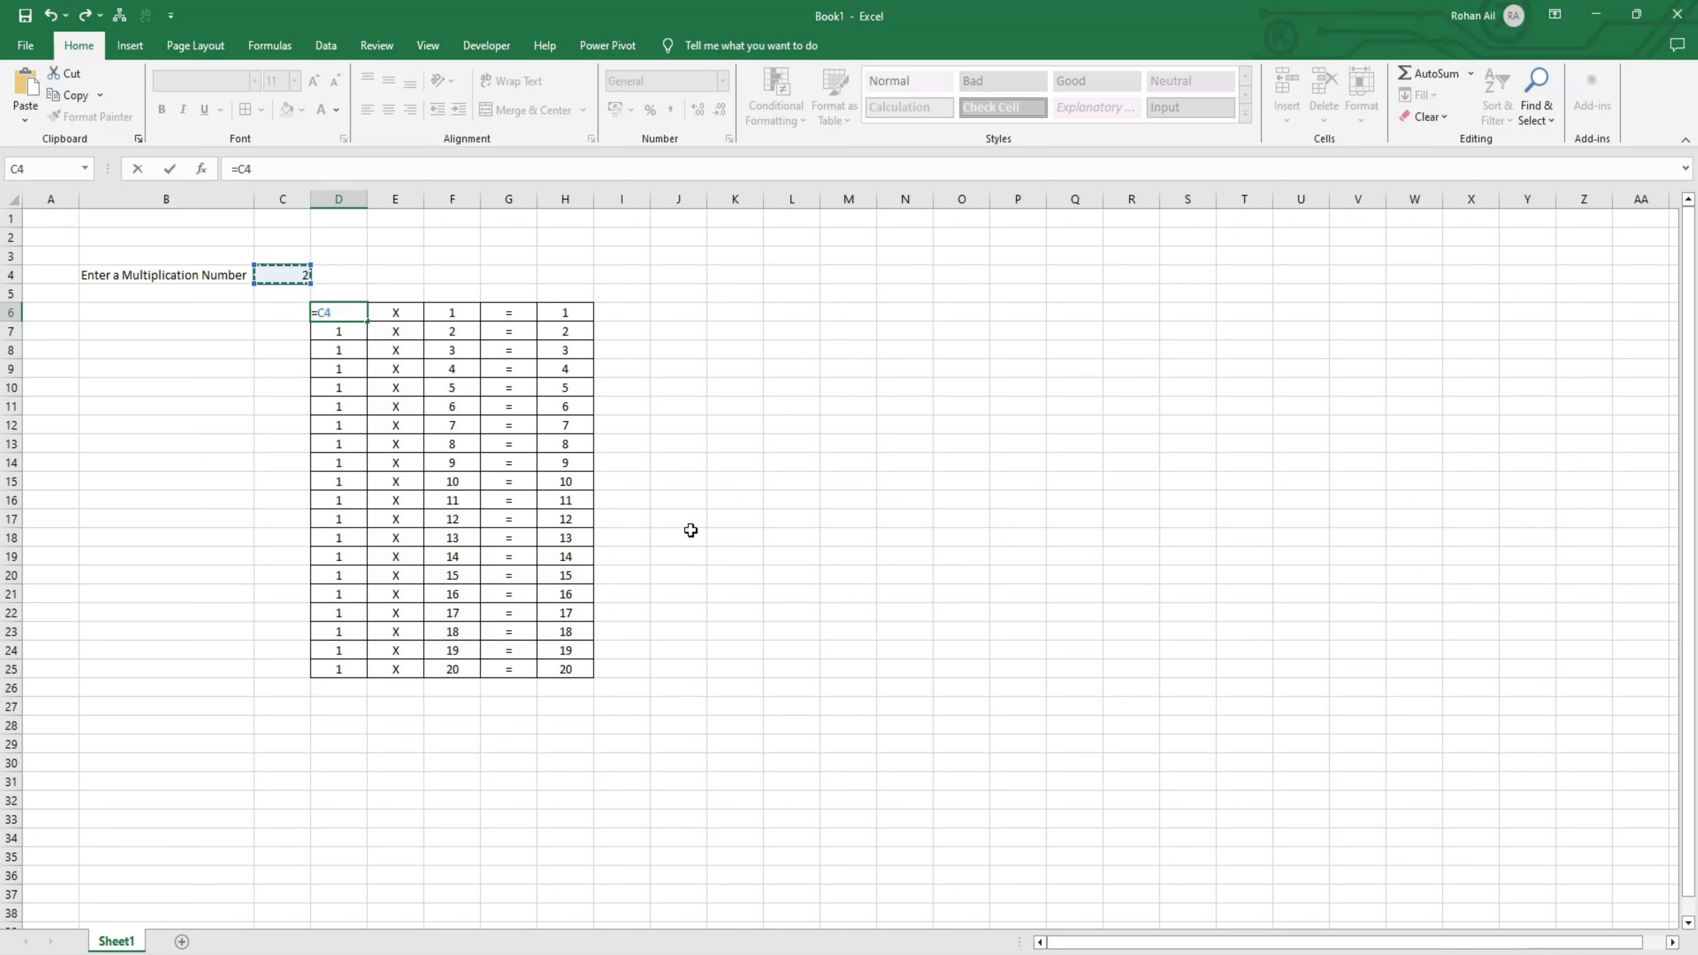
key(F4)
key(F4)
key(F4)
key(F4)
key(Return)
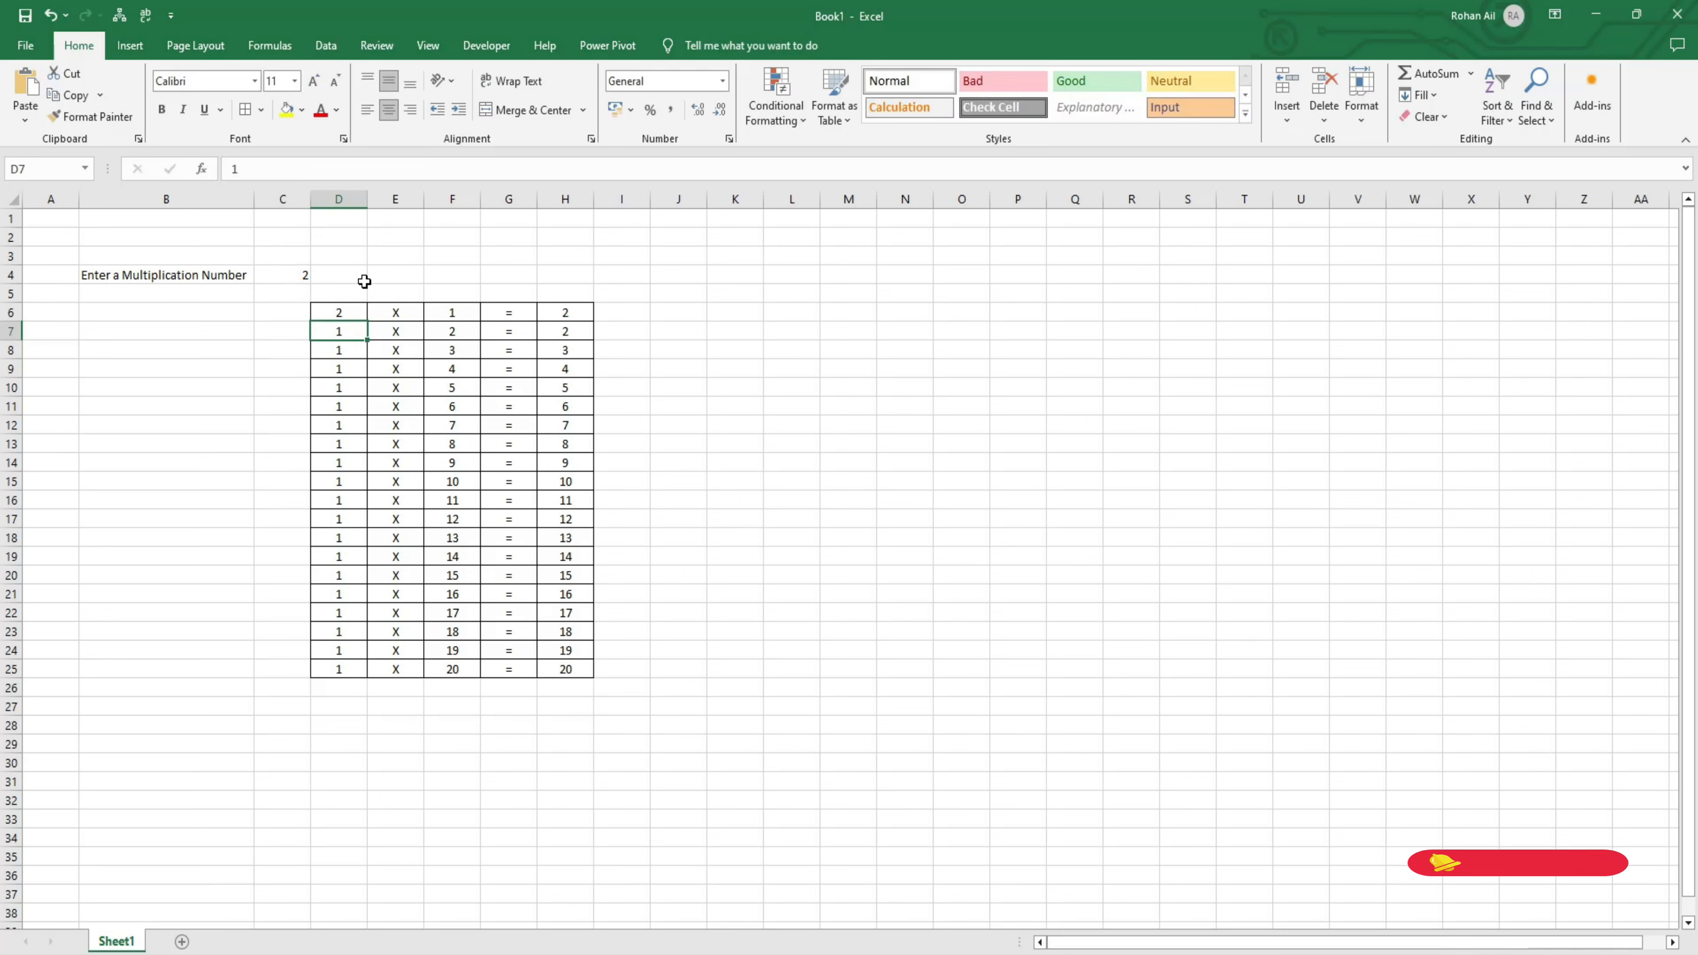
Try filling the relative formula from D6 down to D11 and check which cell D7 refers to
click(347, 314)
drag(367, 322, 352, 419)
click(343, 332)
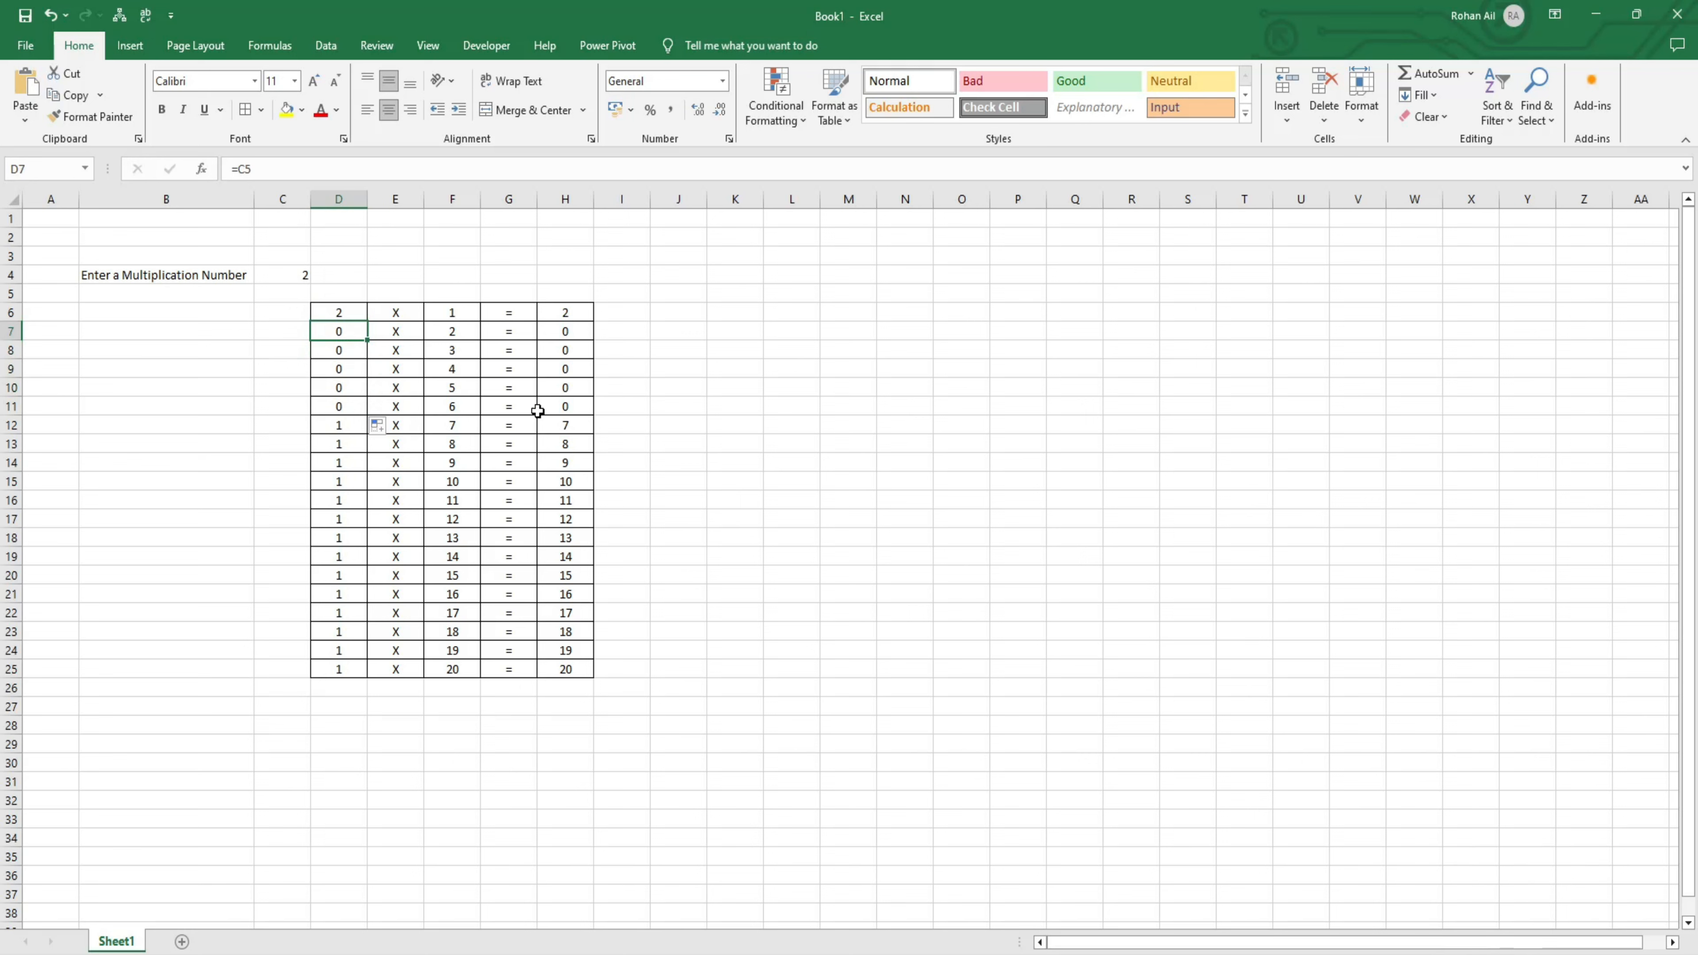
key(F2)
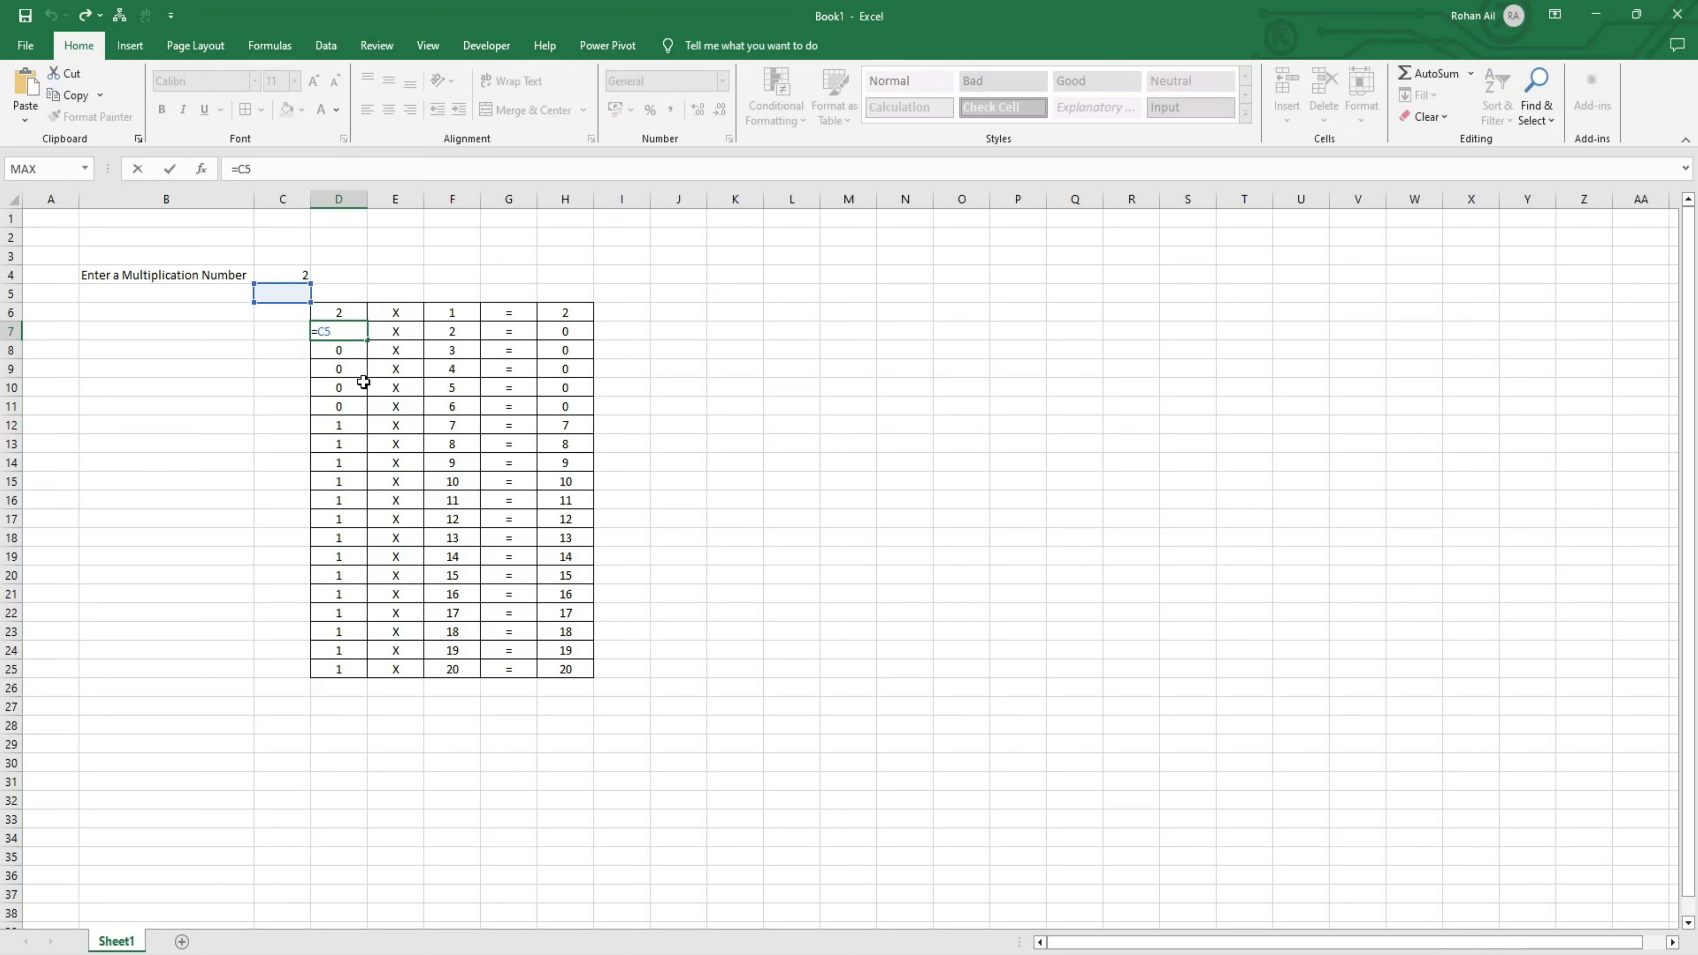
key(Escape)
Make the cell reference in D6 absolute so that the formula reads =$C$4
click(353, 312)
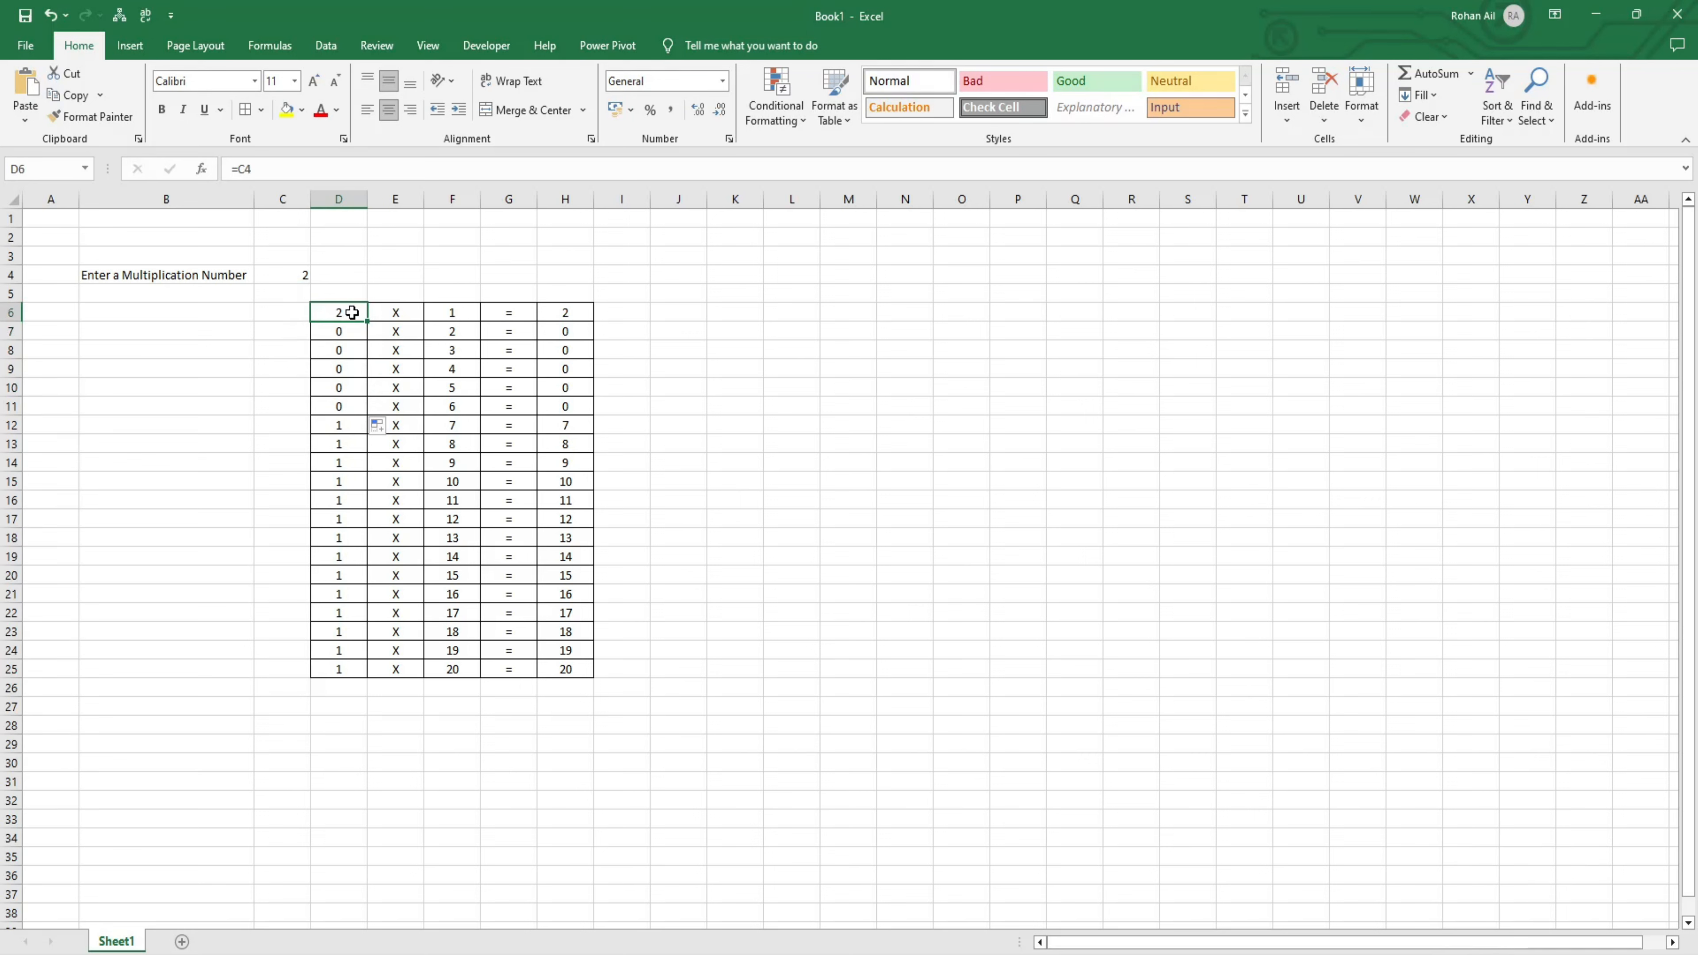
key(F2)
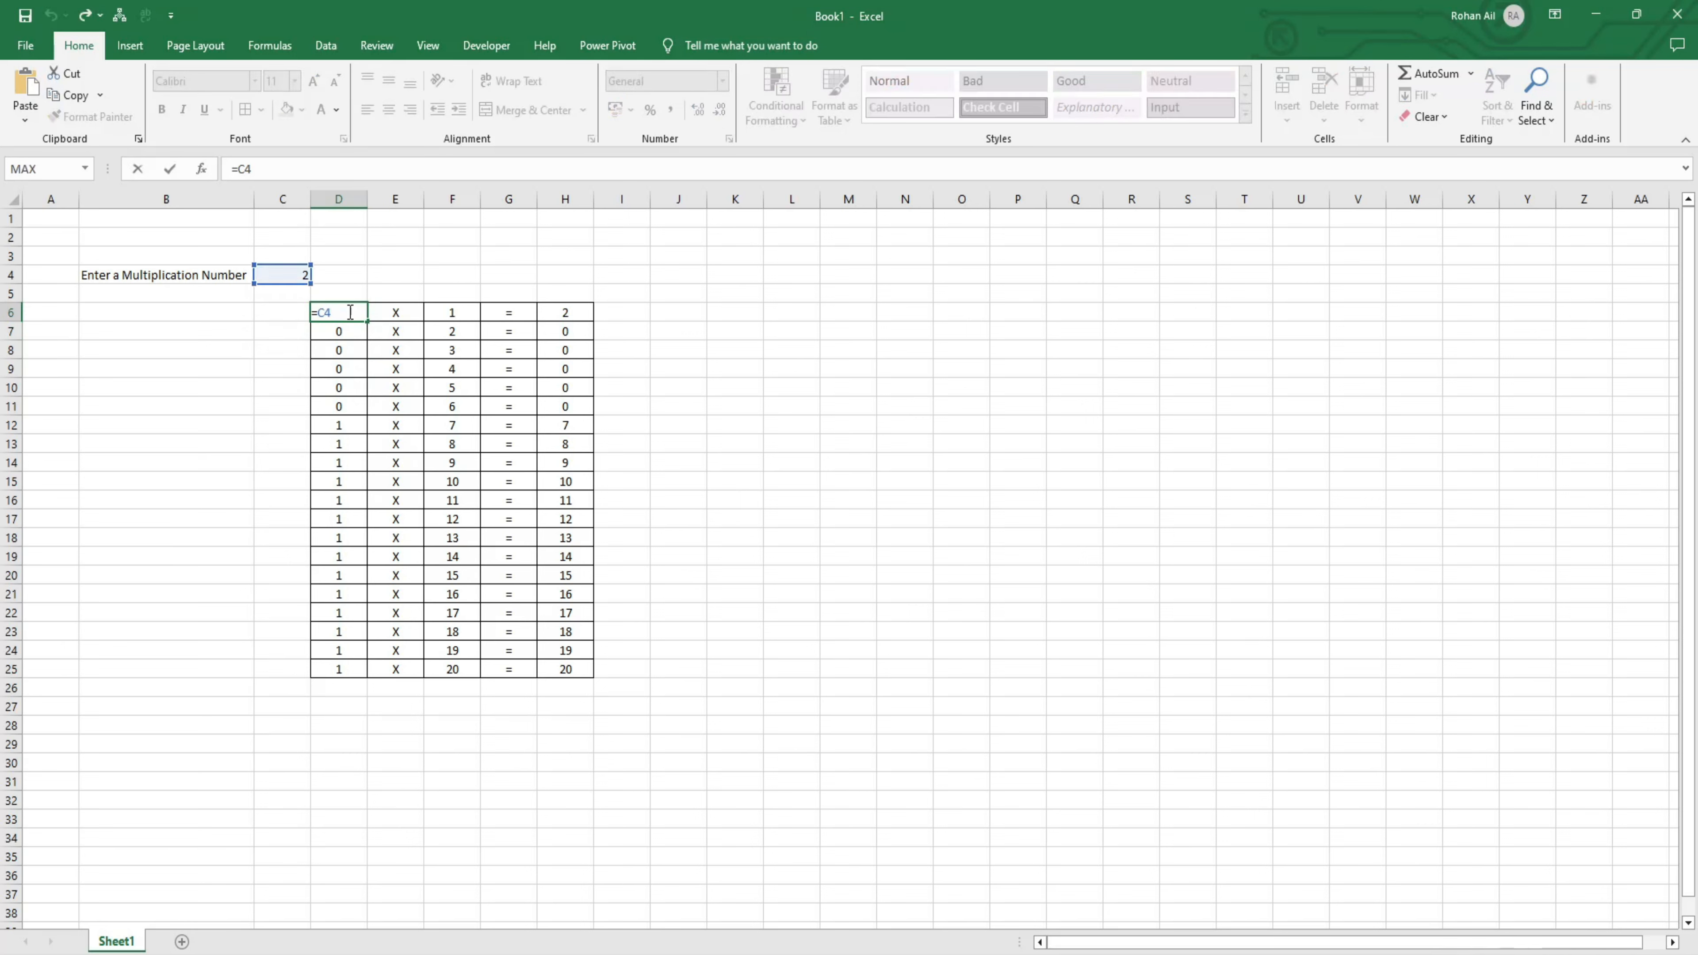
click(263, 172)
key(F4)
key(Return)
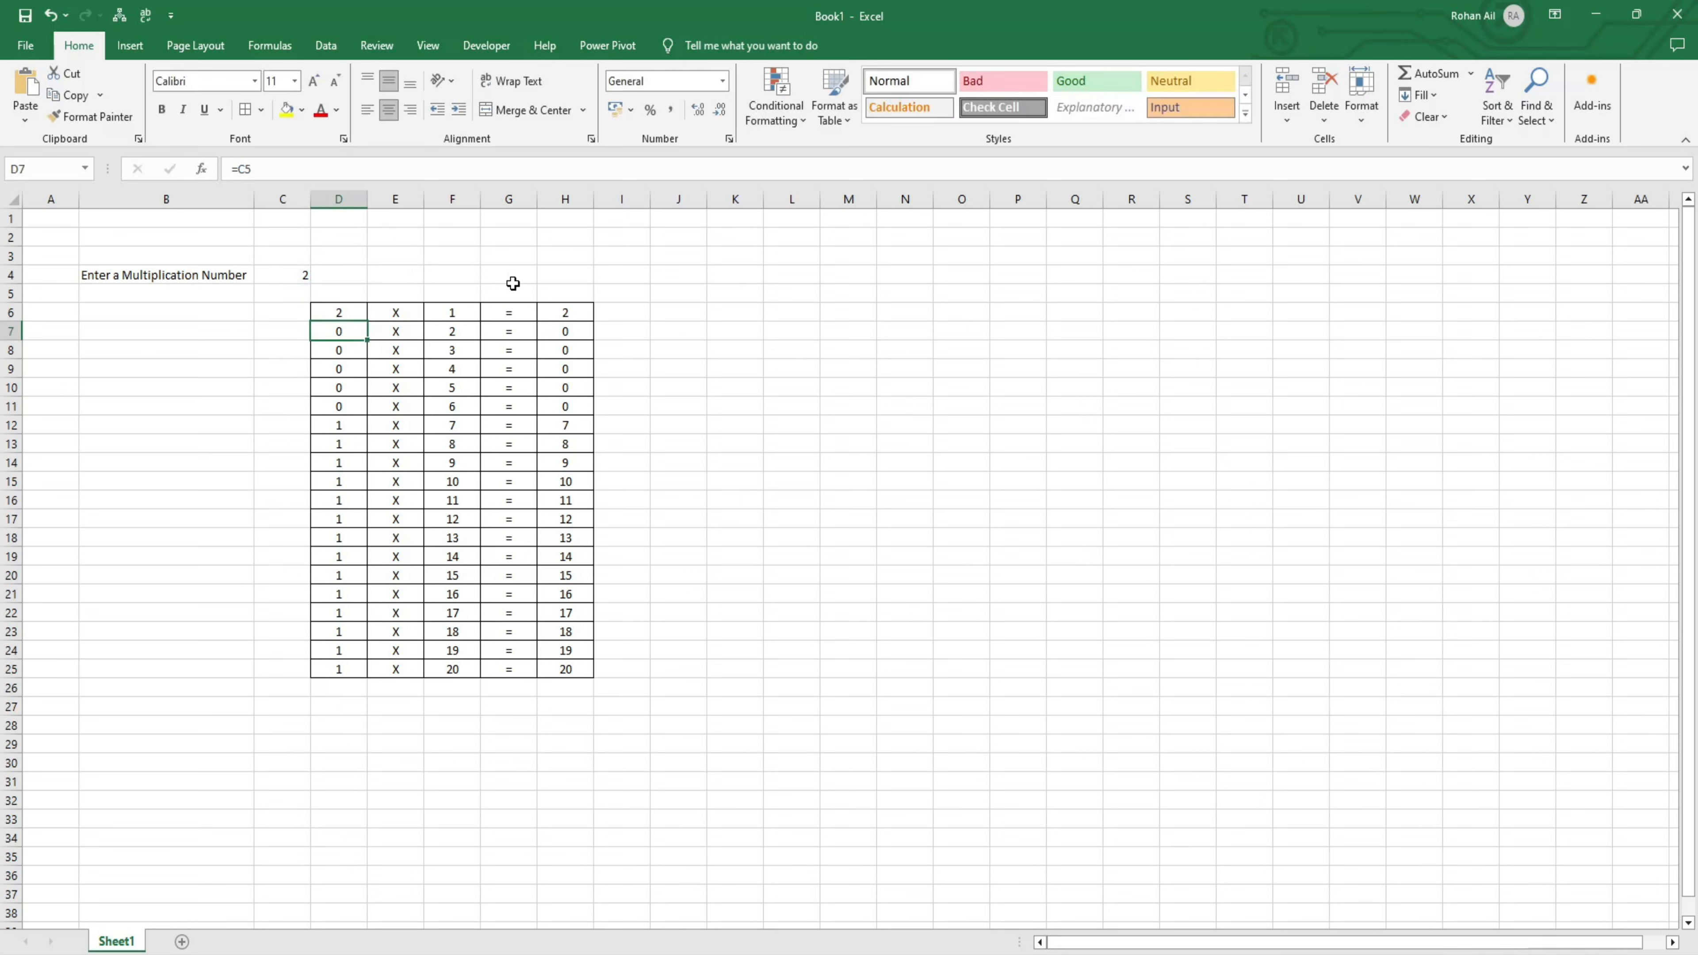
Try auto-filling the absolute formula from D6 down the column to D25, and undo that fill
click(345, 314)
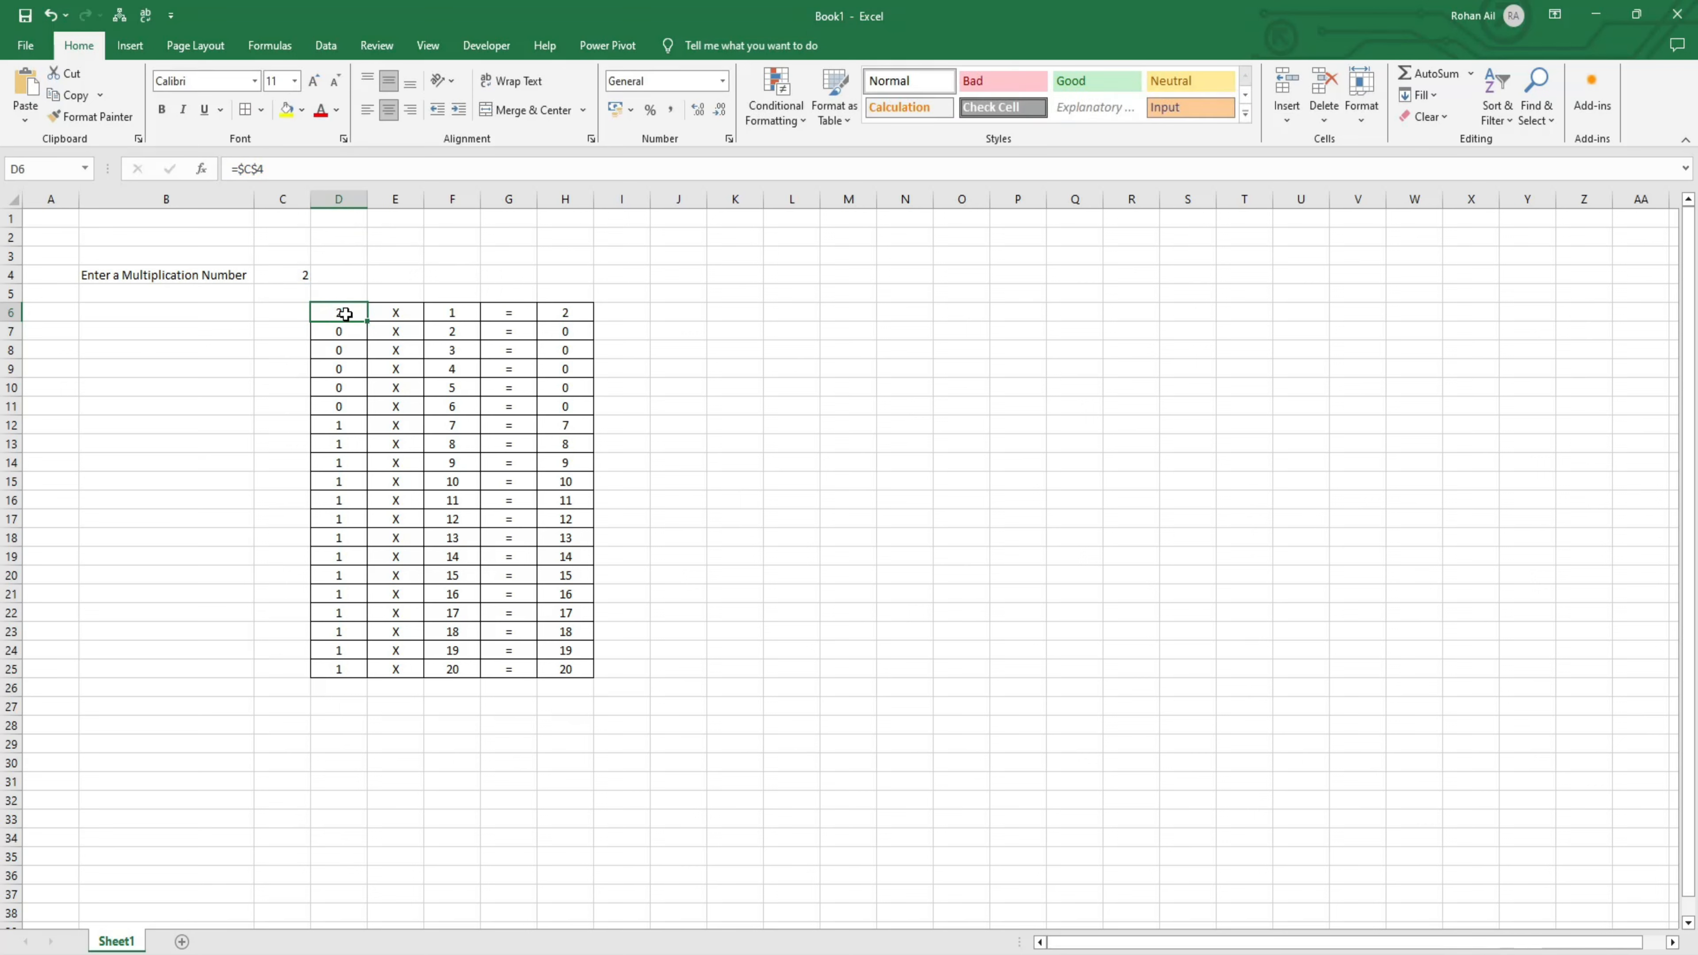
double_click(370, 323)
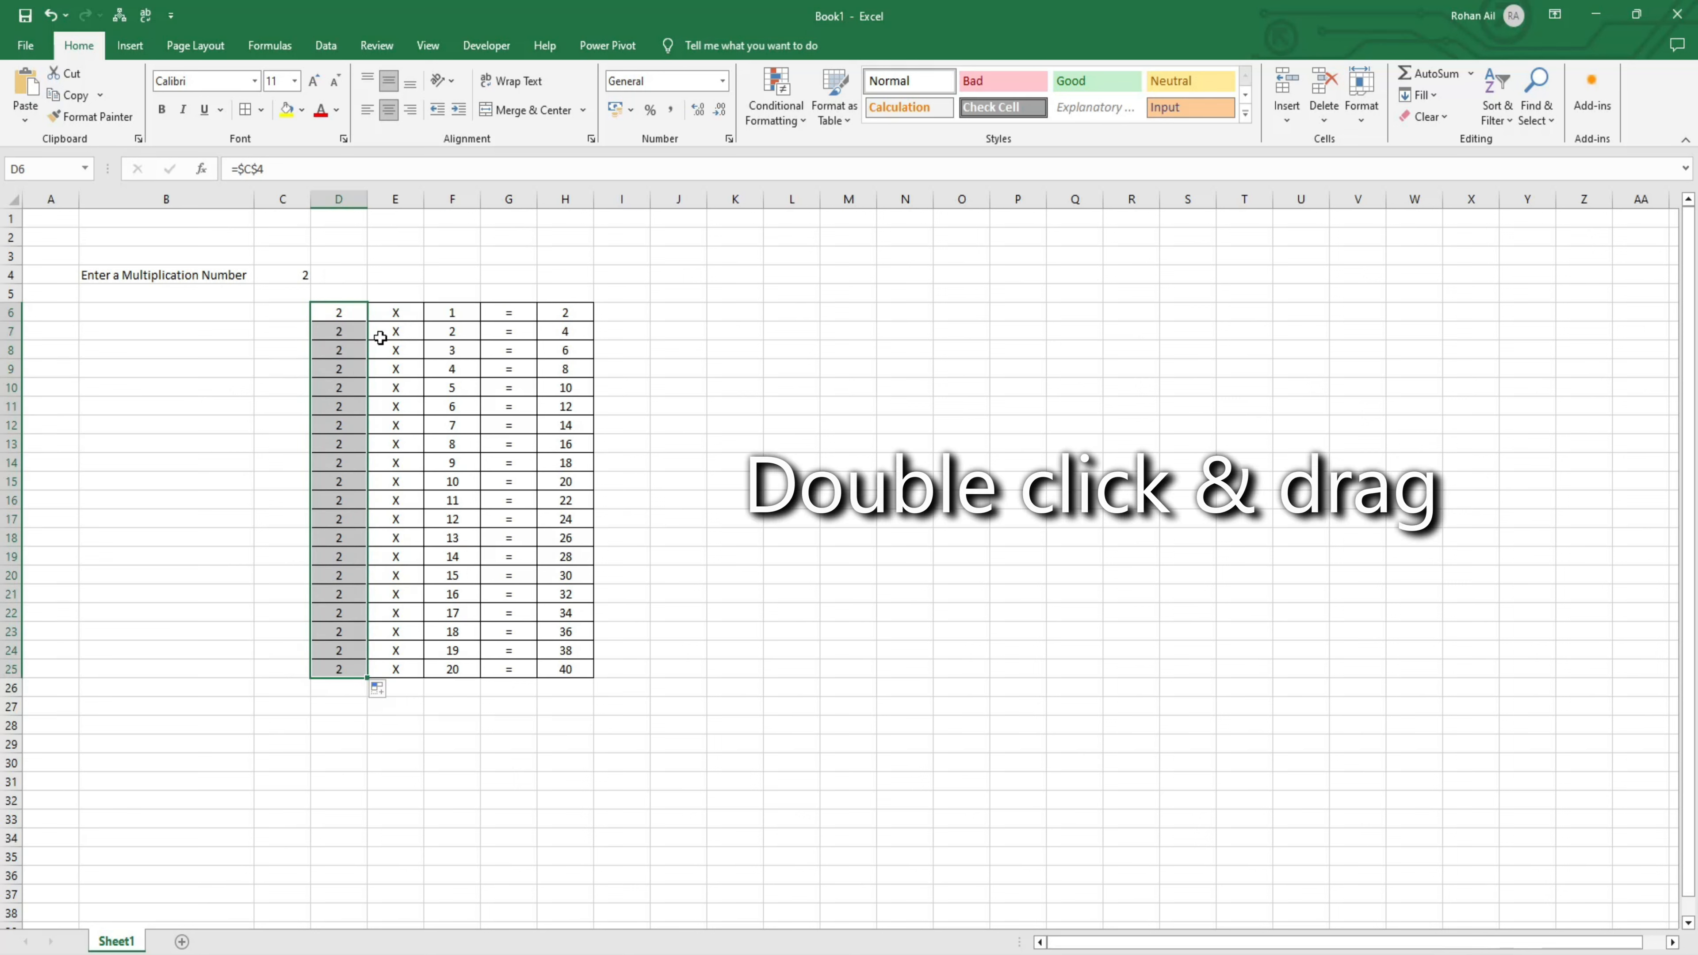
key(ctrl+z)
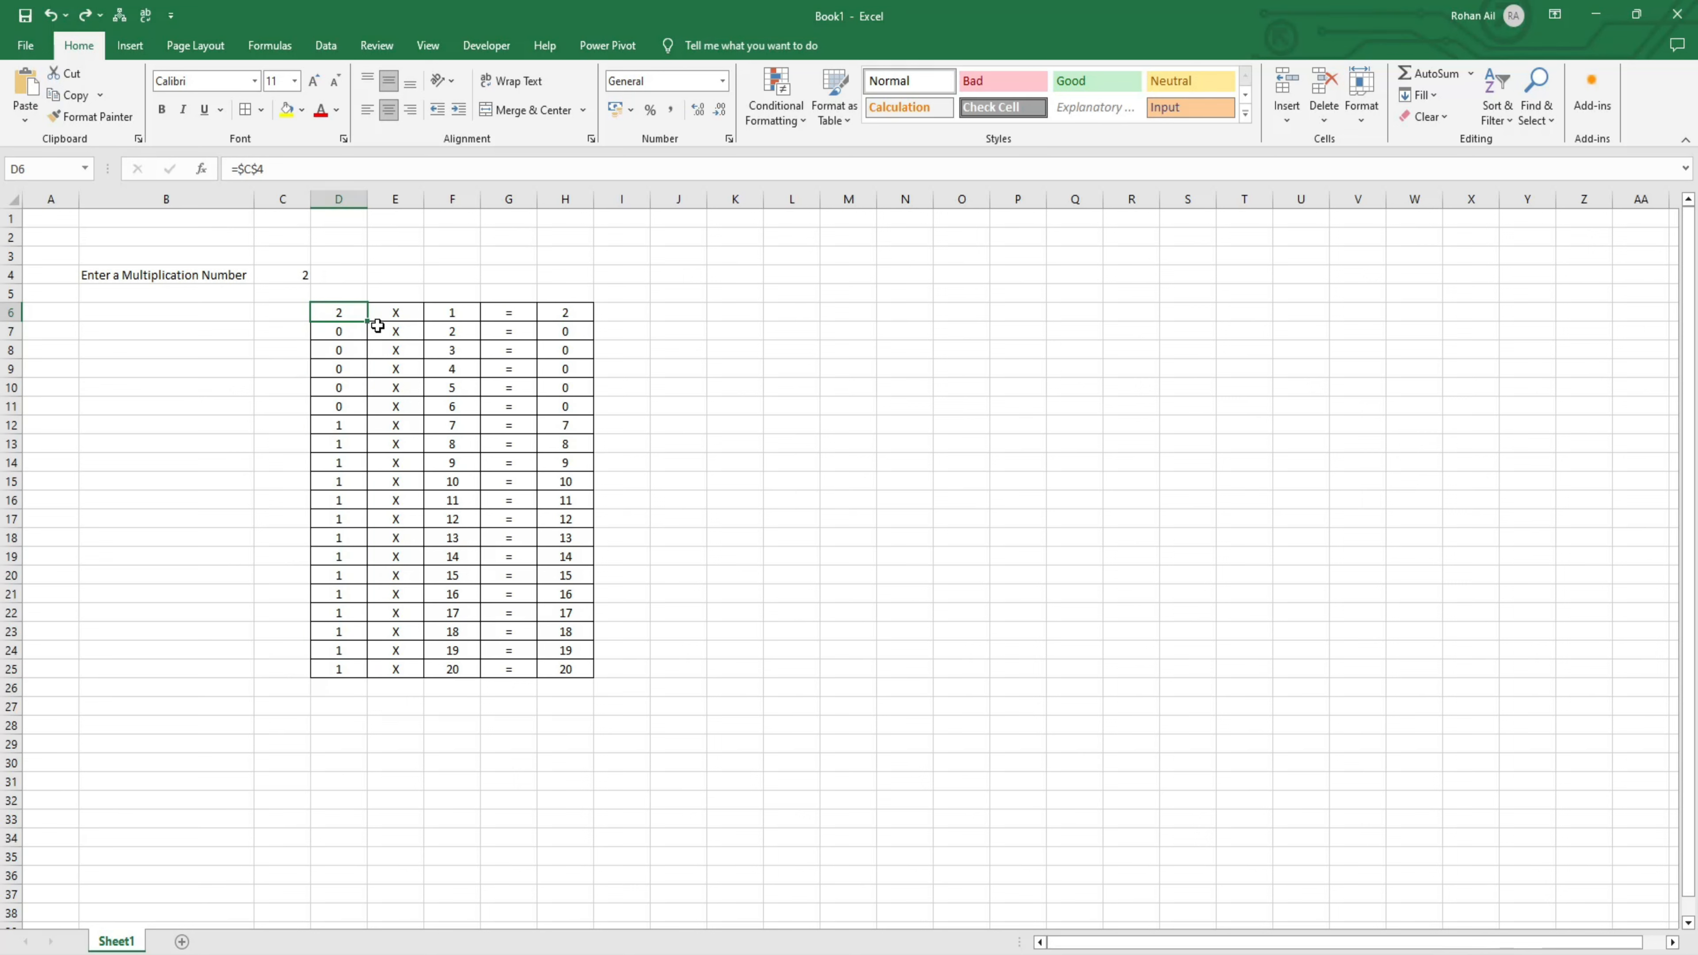
Select the range D6:D25, try the Fill Down command on it, and undo the result
key(ctrl+Down)
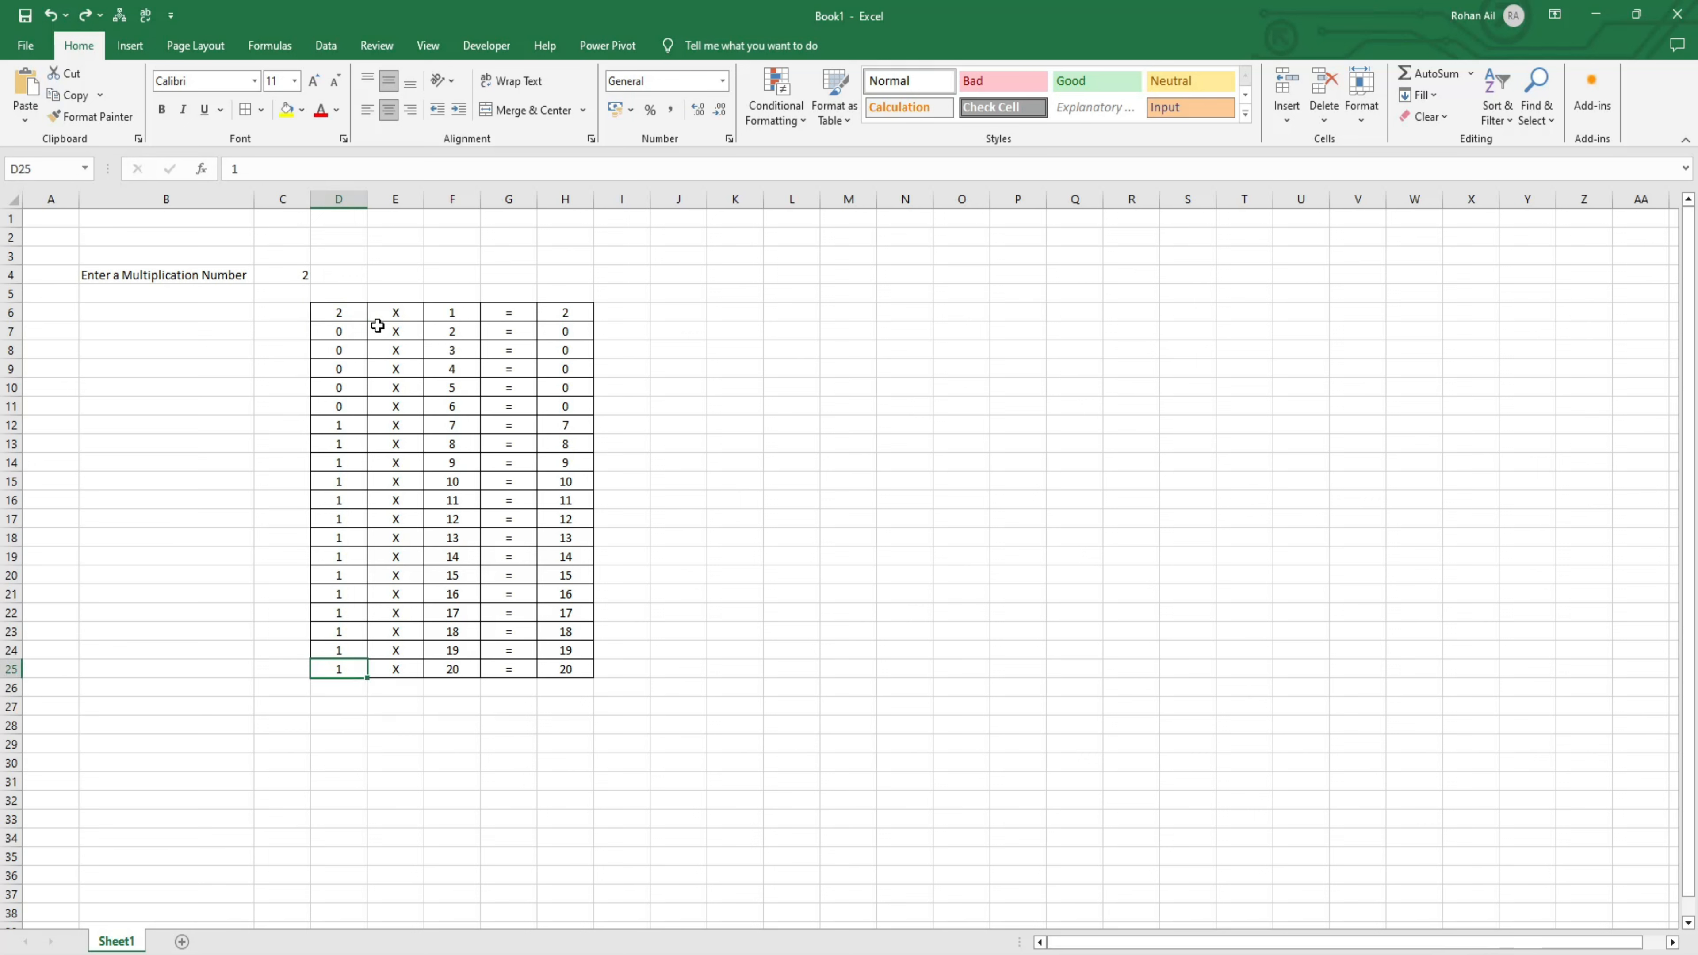
key(ctrl+shift+Up)
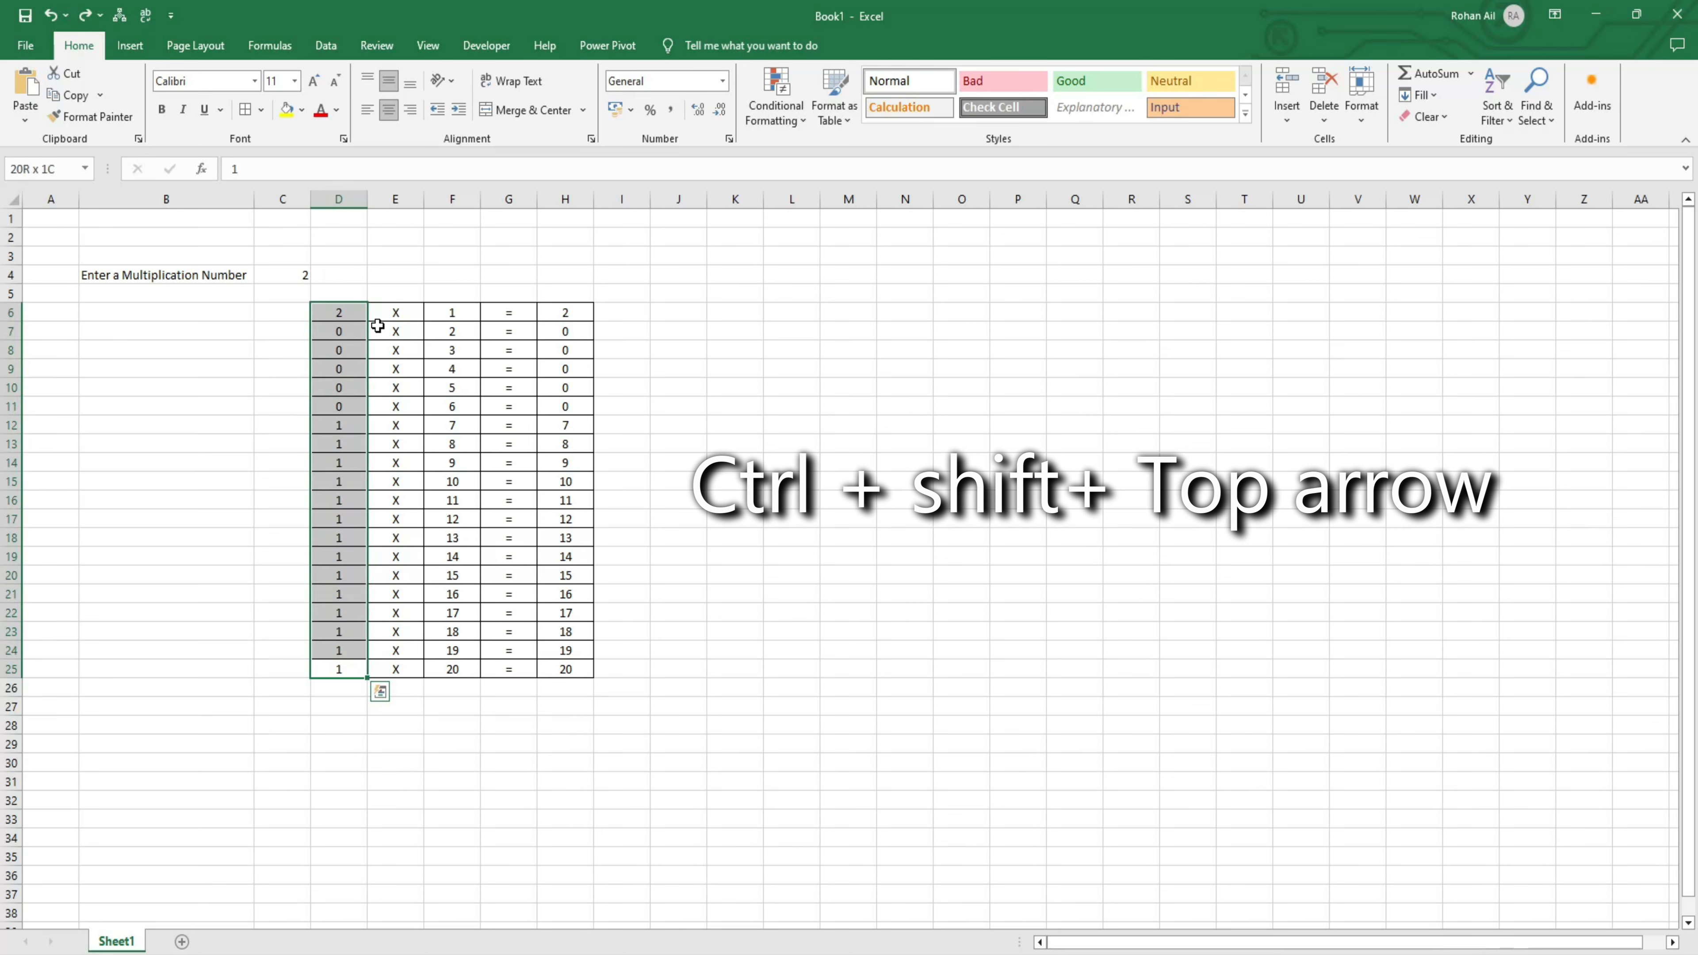
key(ctrl+d)
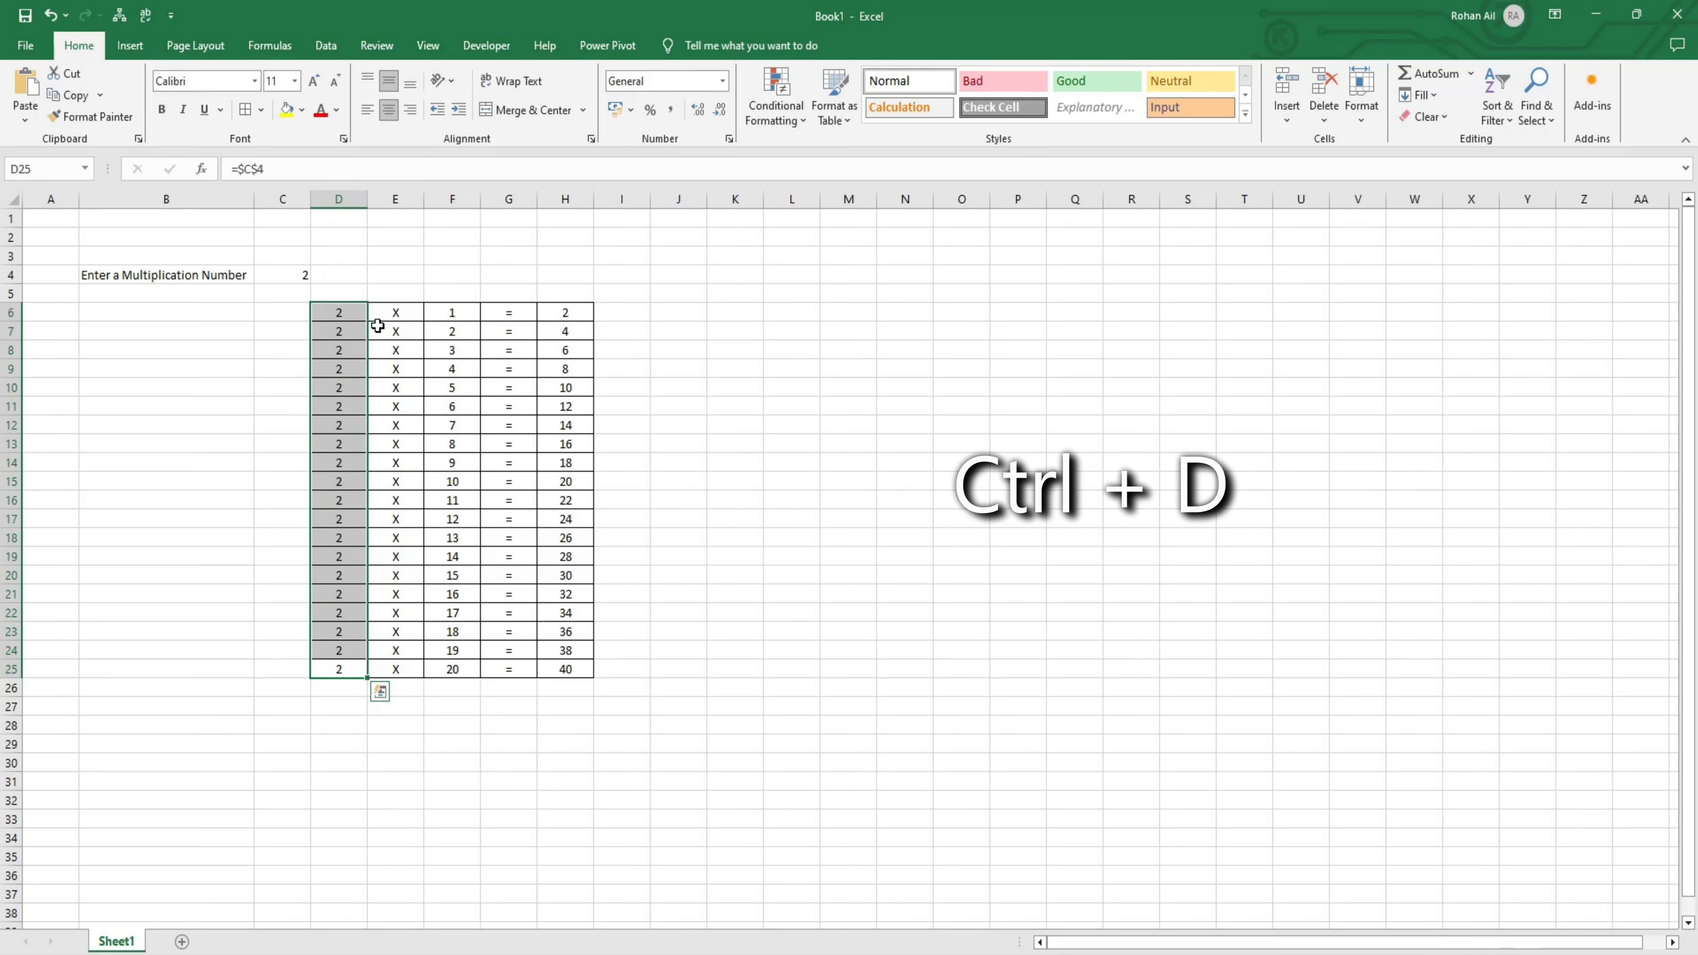
key(ctrl+z)
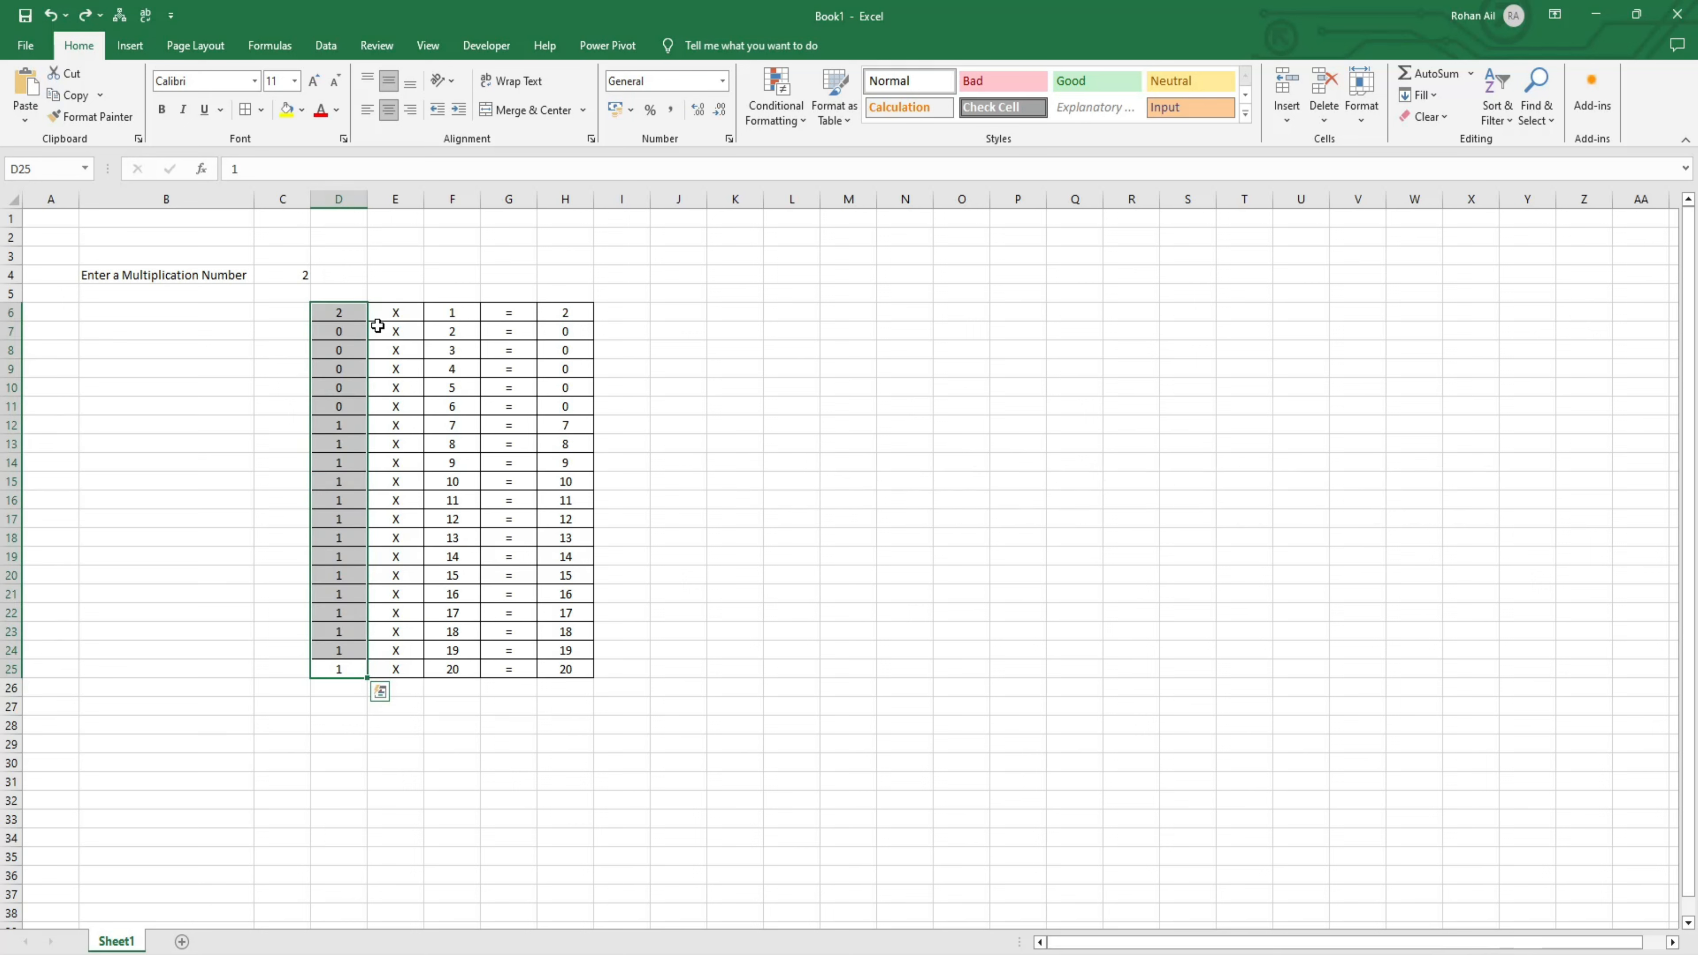
Fill the =$C$4 formula from D6 down through D25
click(338, 334)
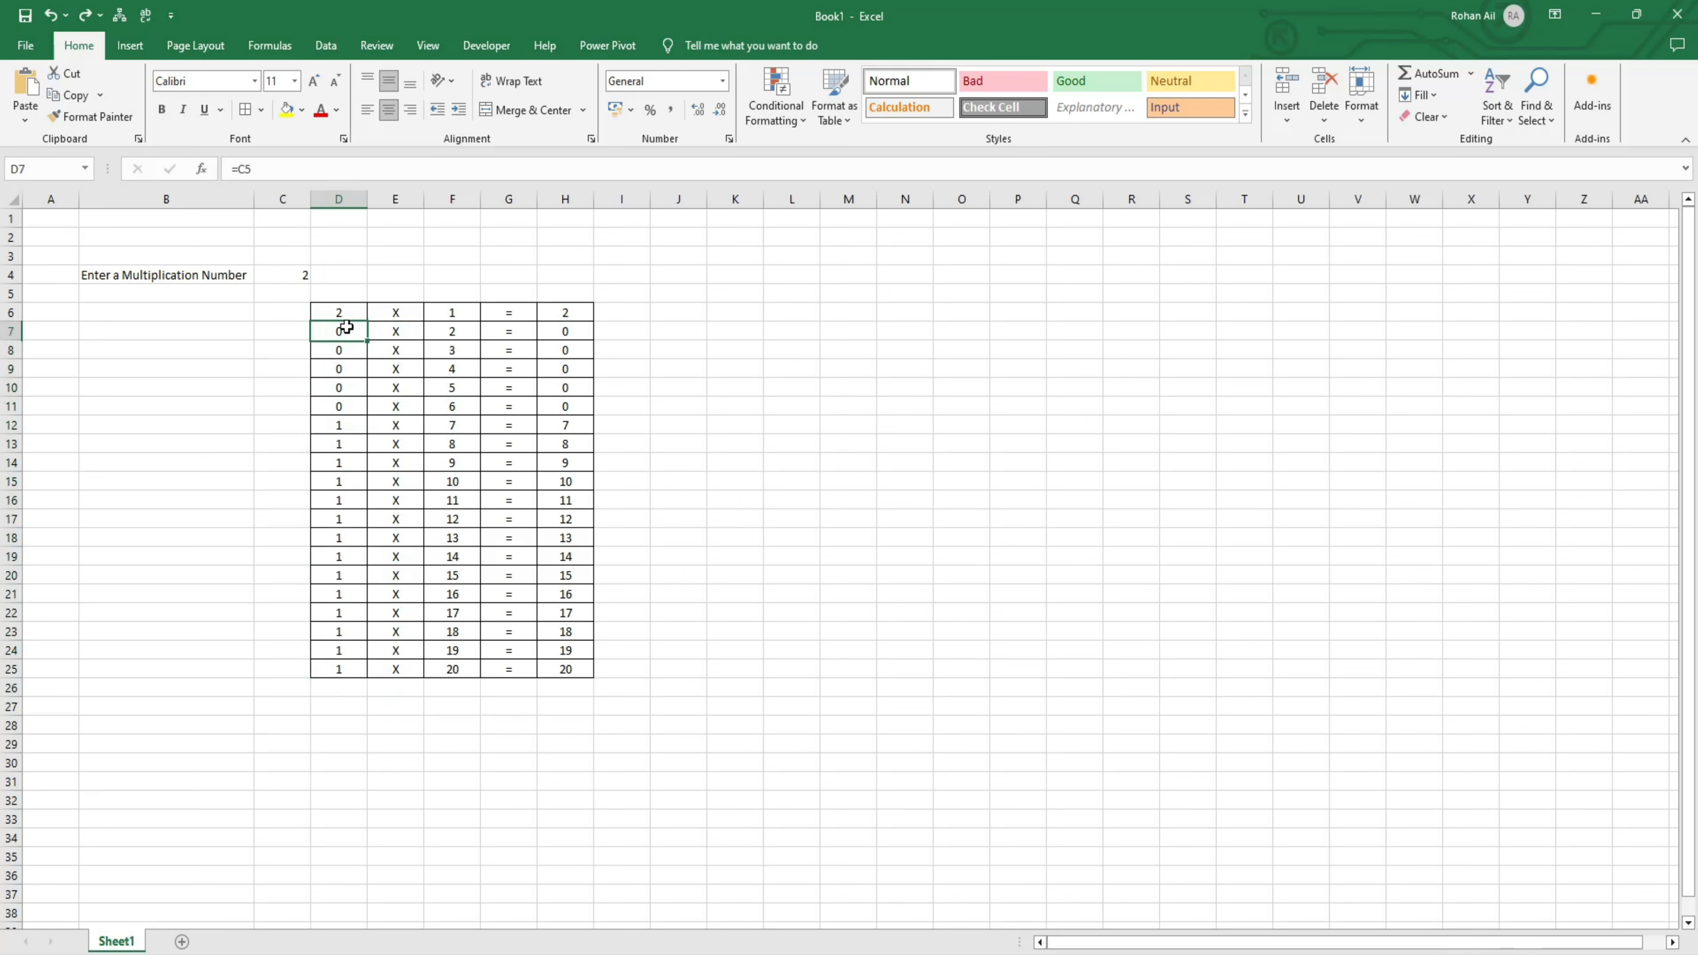
click(357, 310)
drag(368, 322, 336, 671)
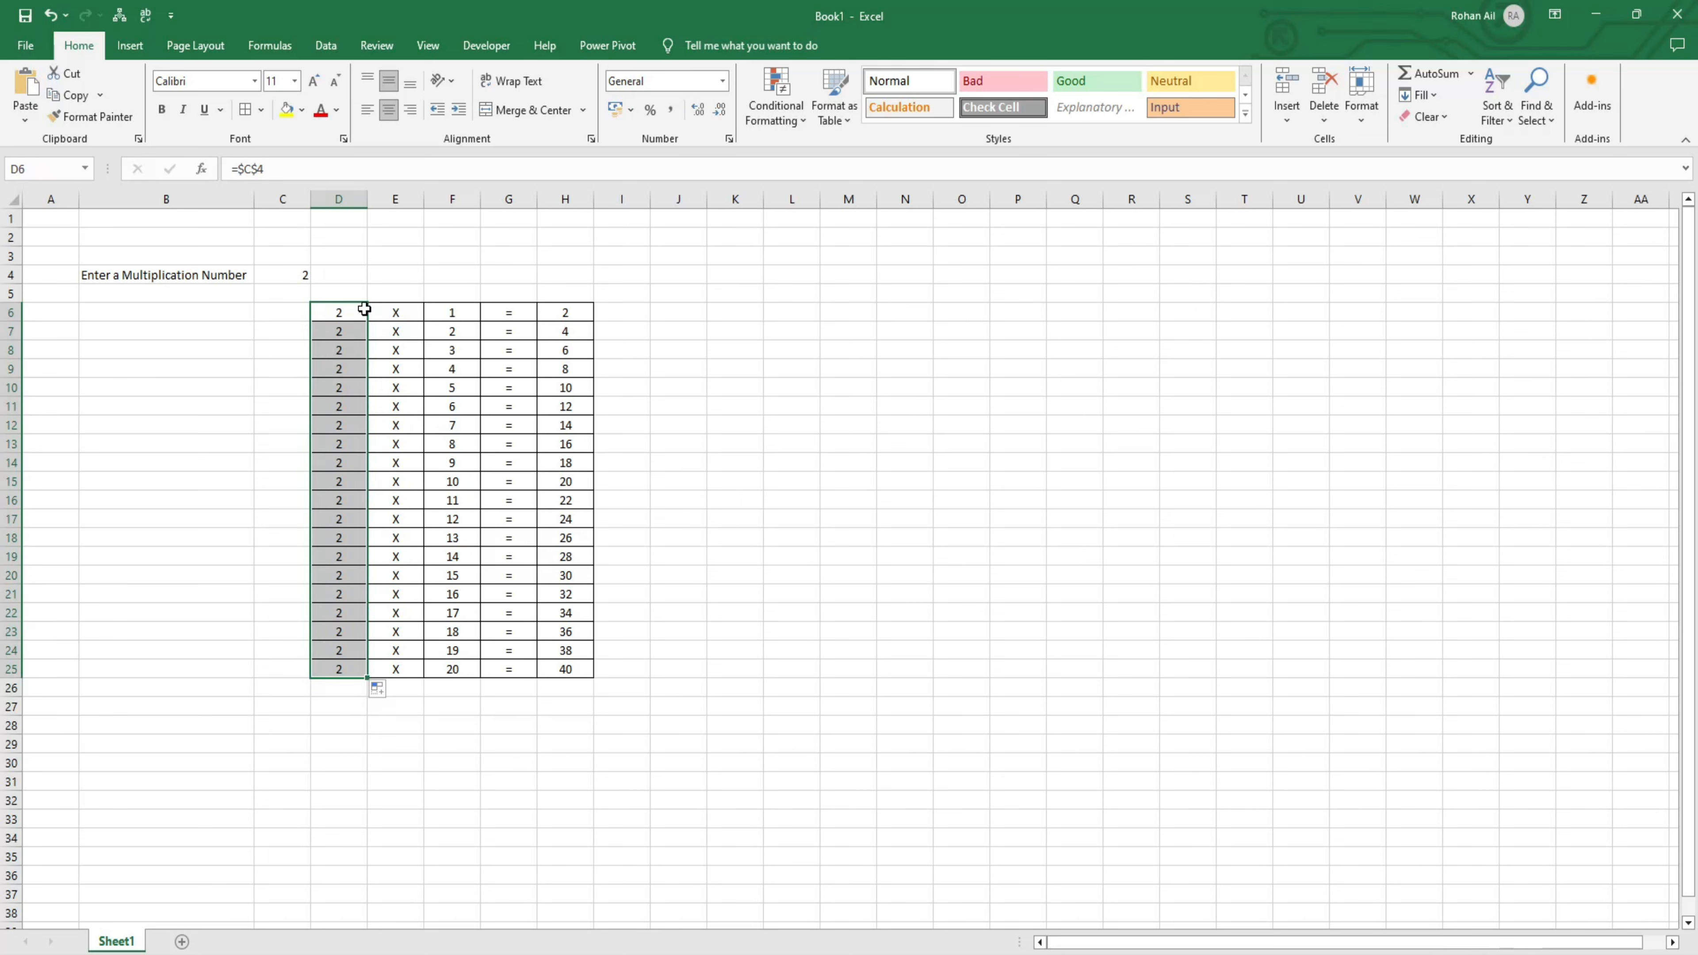
Test the table by changing the multiplication number in C4 to 4 and to 5
click(283, 276)
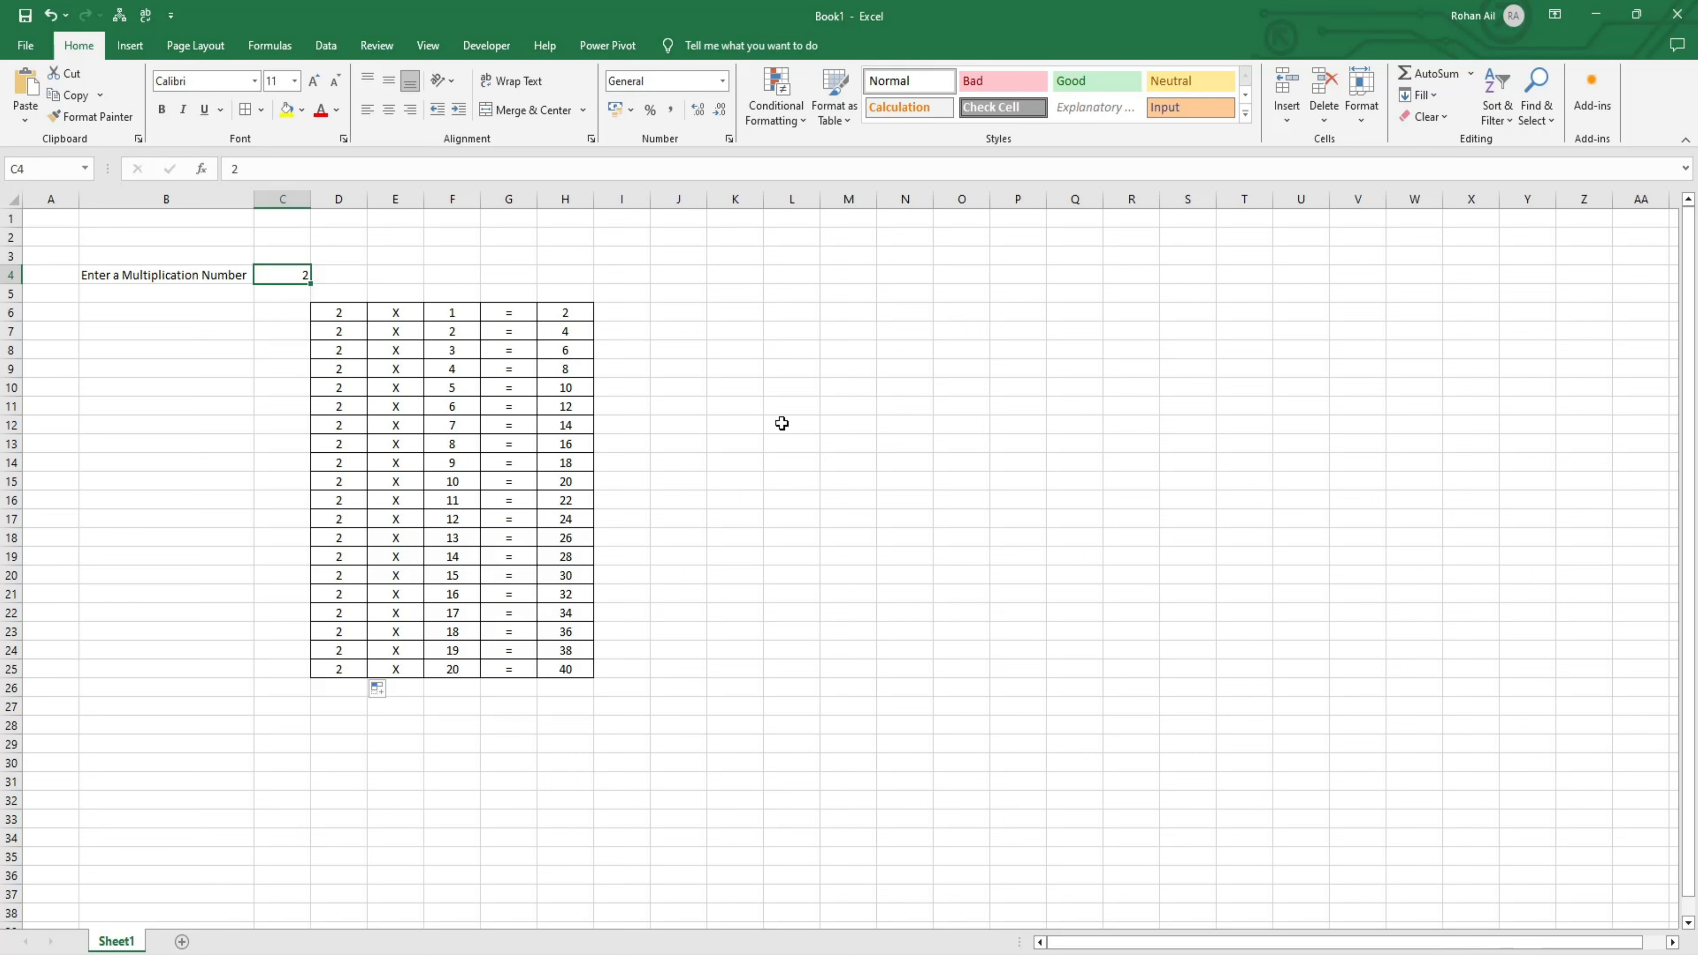
text(4)
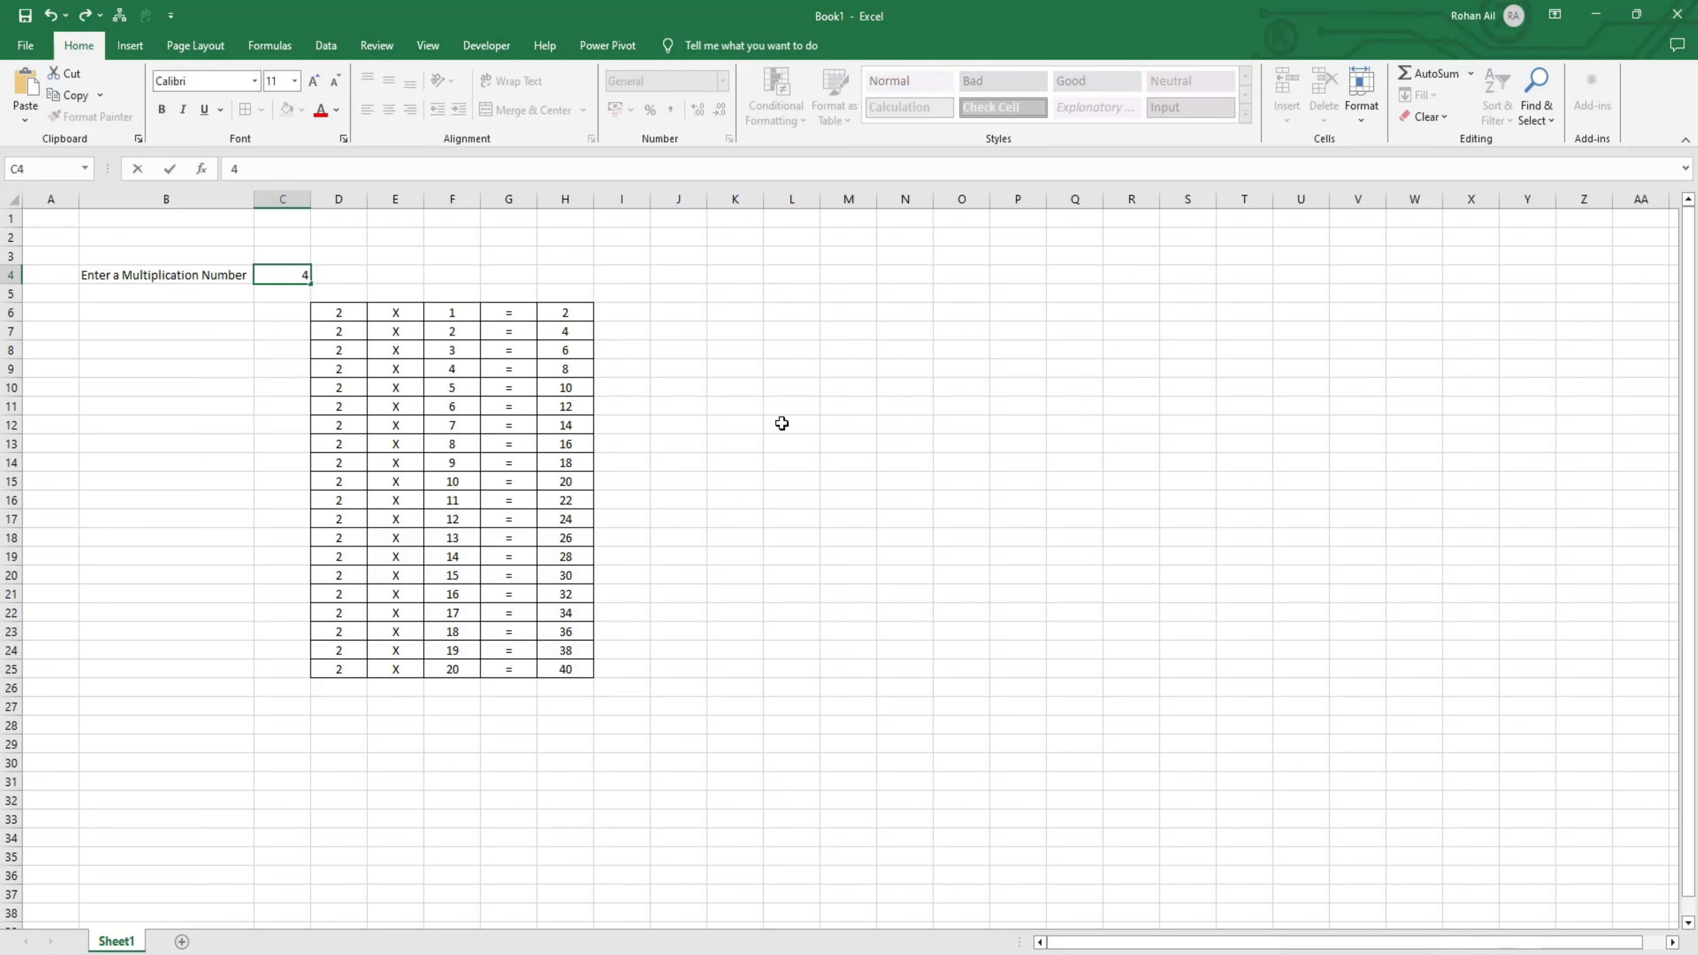
key(Return)
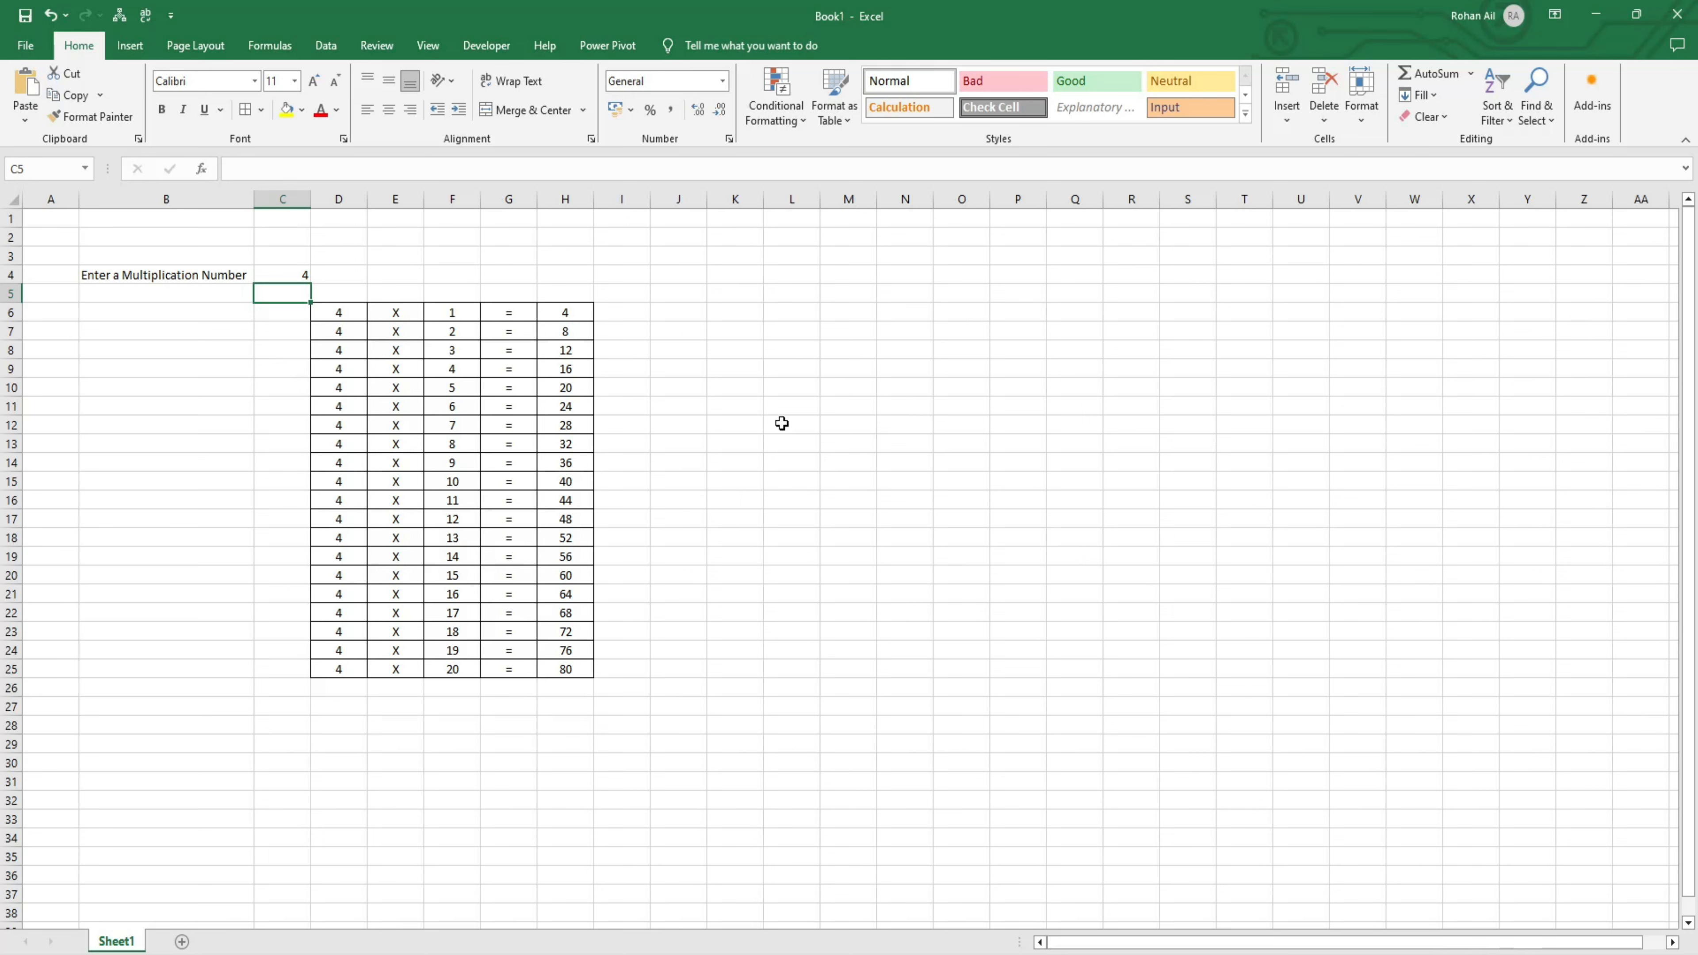
key(Up)
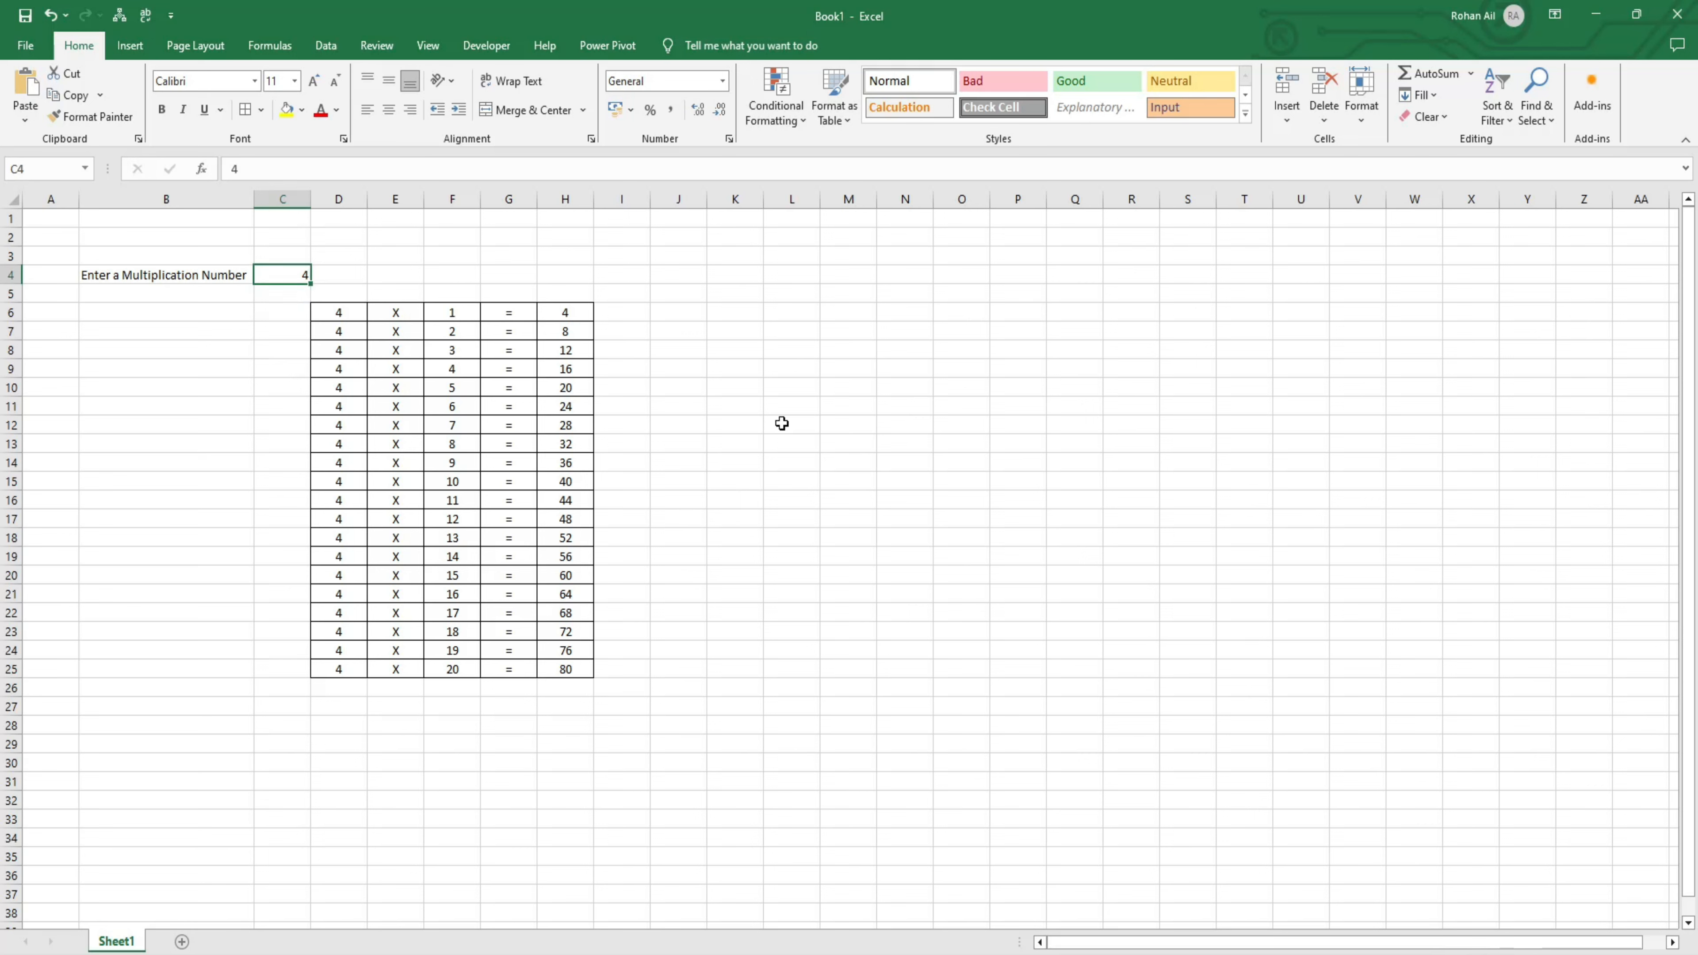
key(Return)
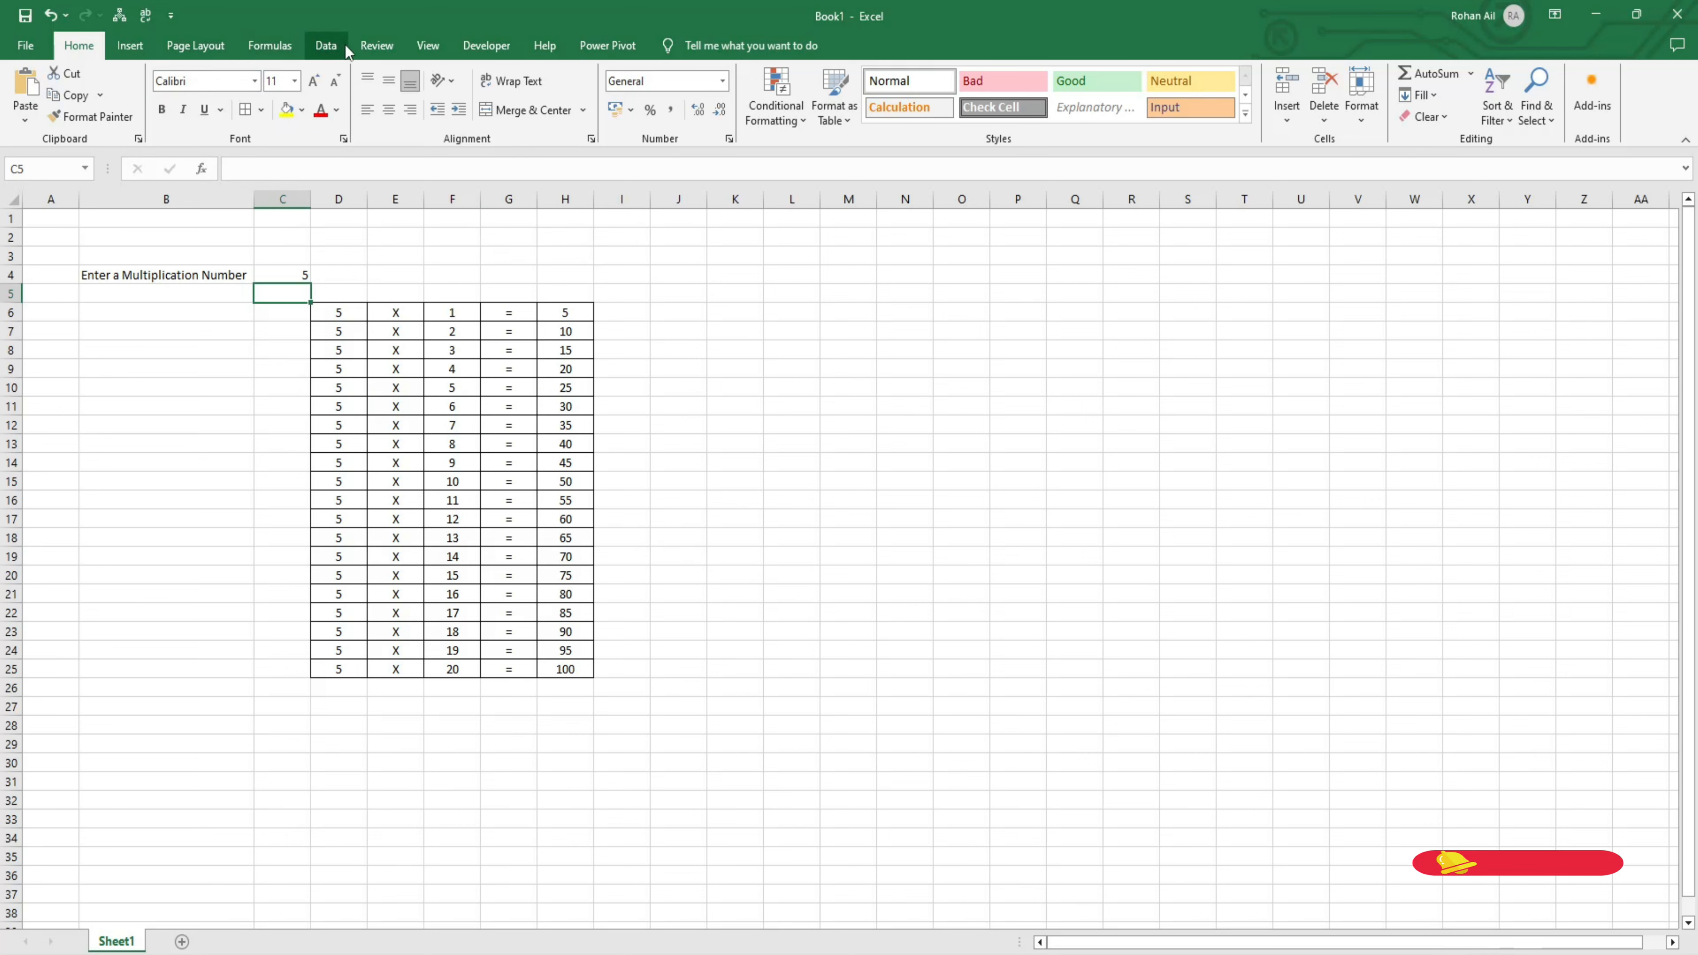
Try hiding the sheet's gridlines, and turn them back on
click(428, 45)
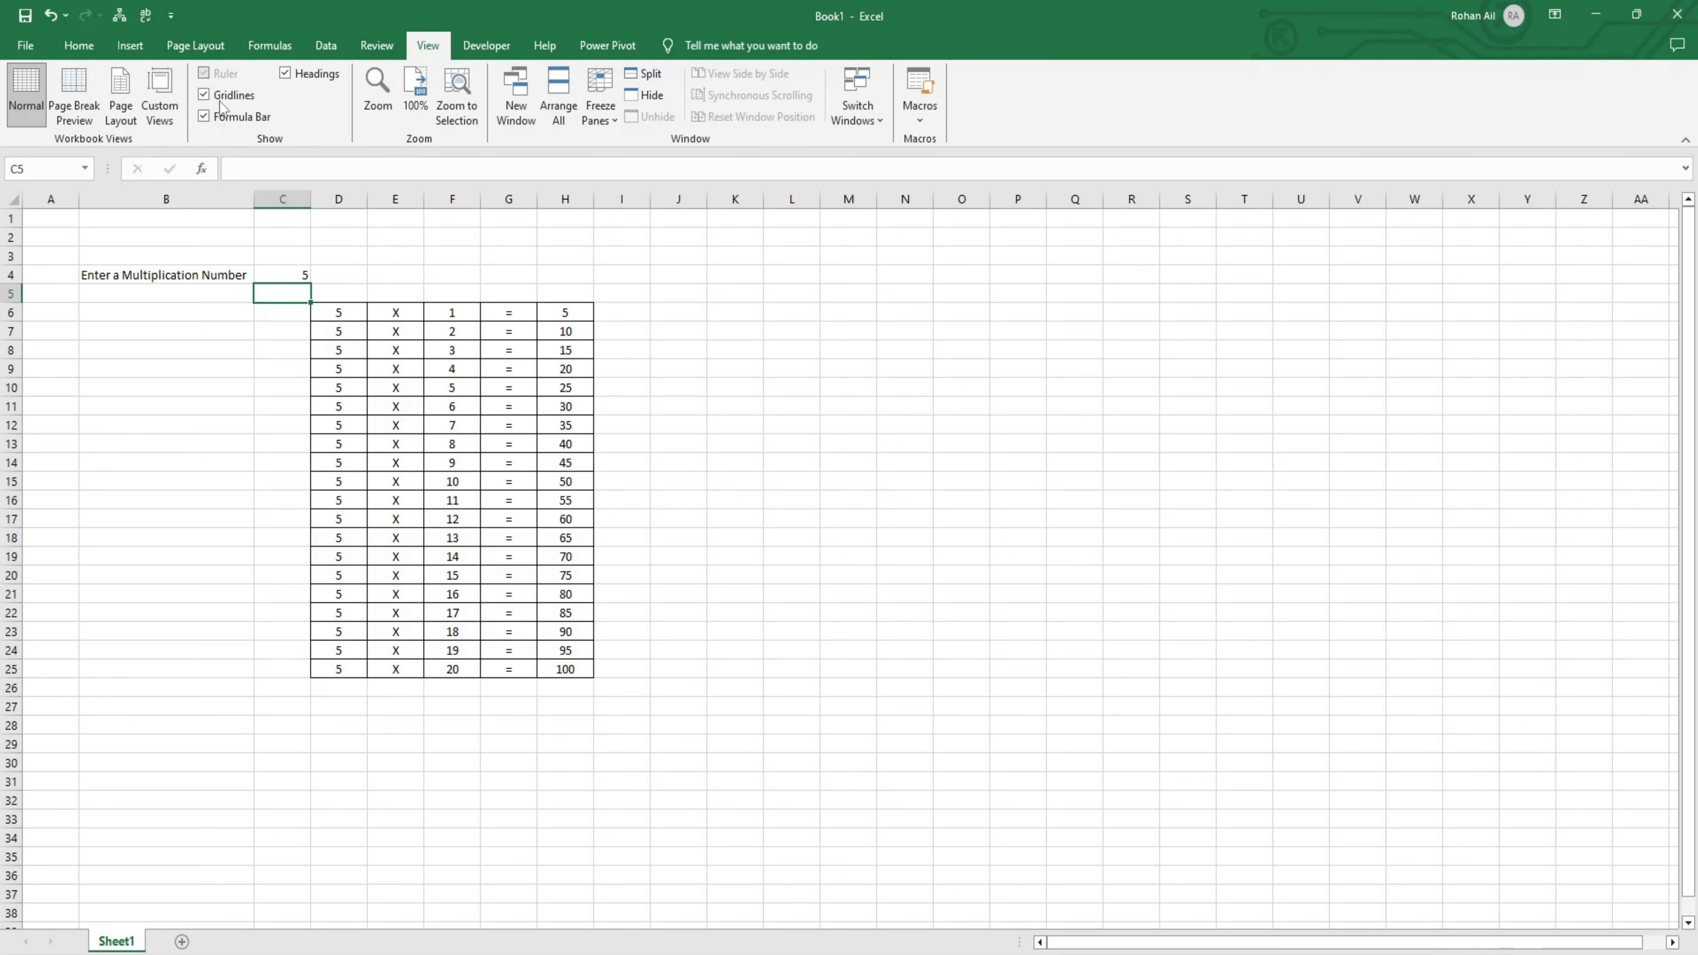
click(203, 95)
click(869, 542)
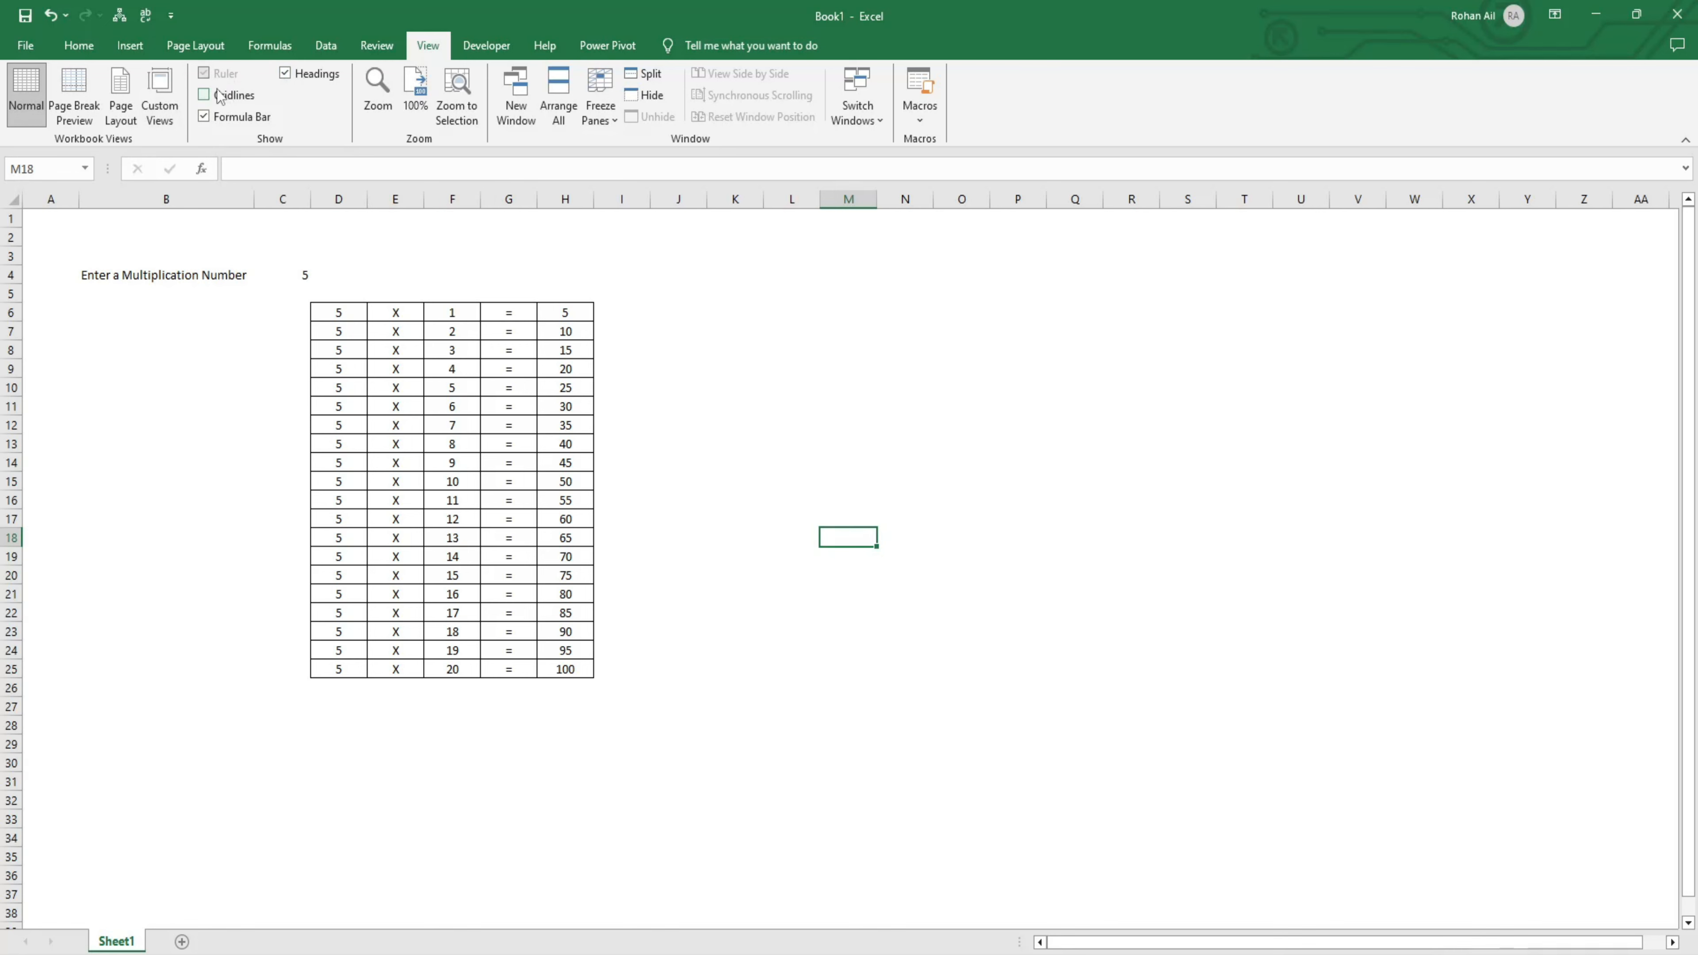
click(204, 96)
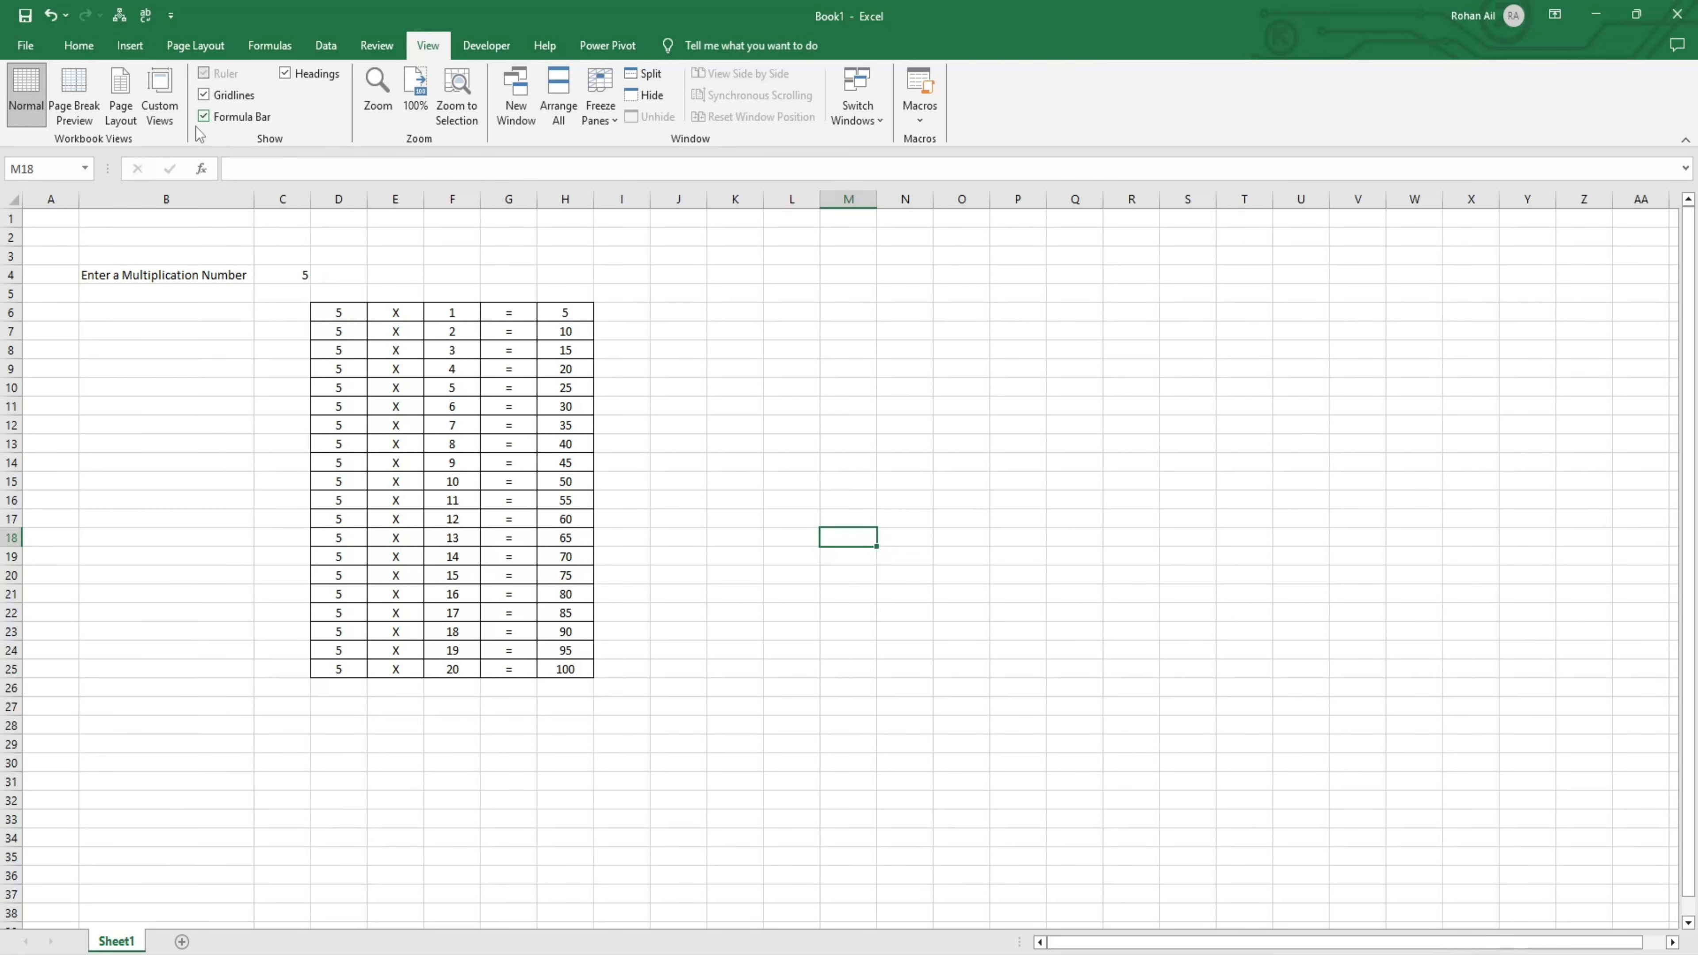
Apply All Borders to the multiplication number label and its input cell, B4:C4
click(79, 46)
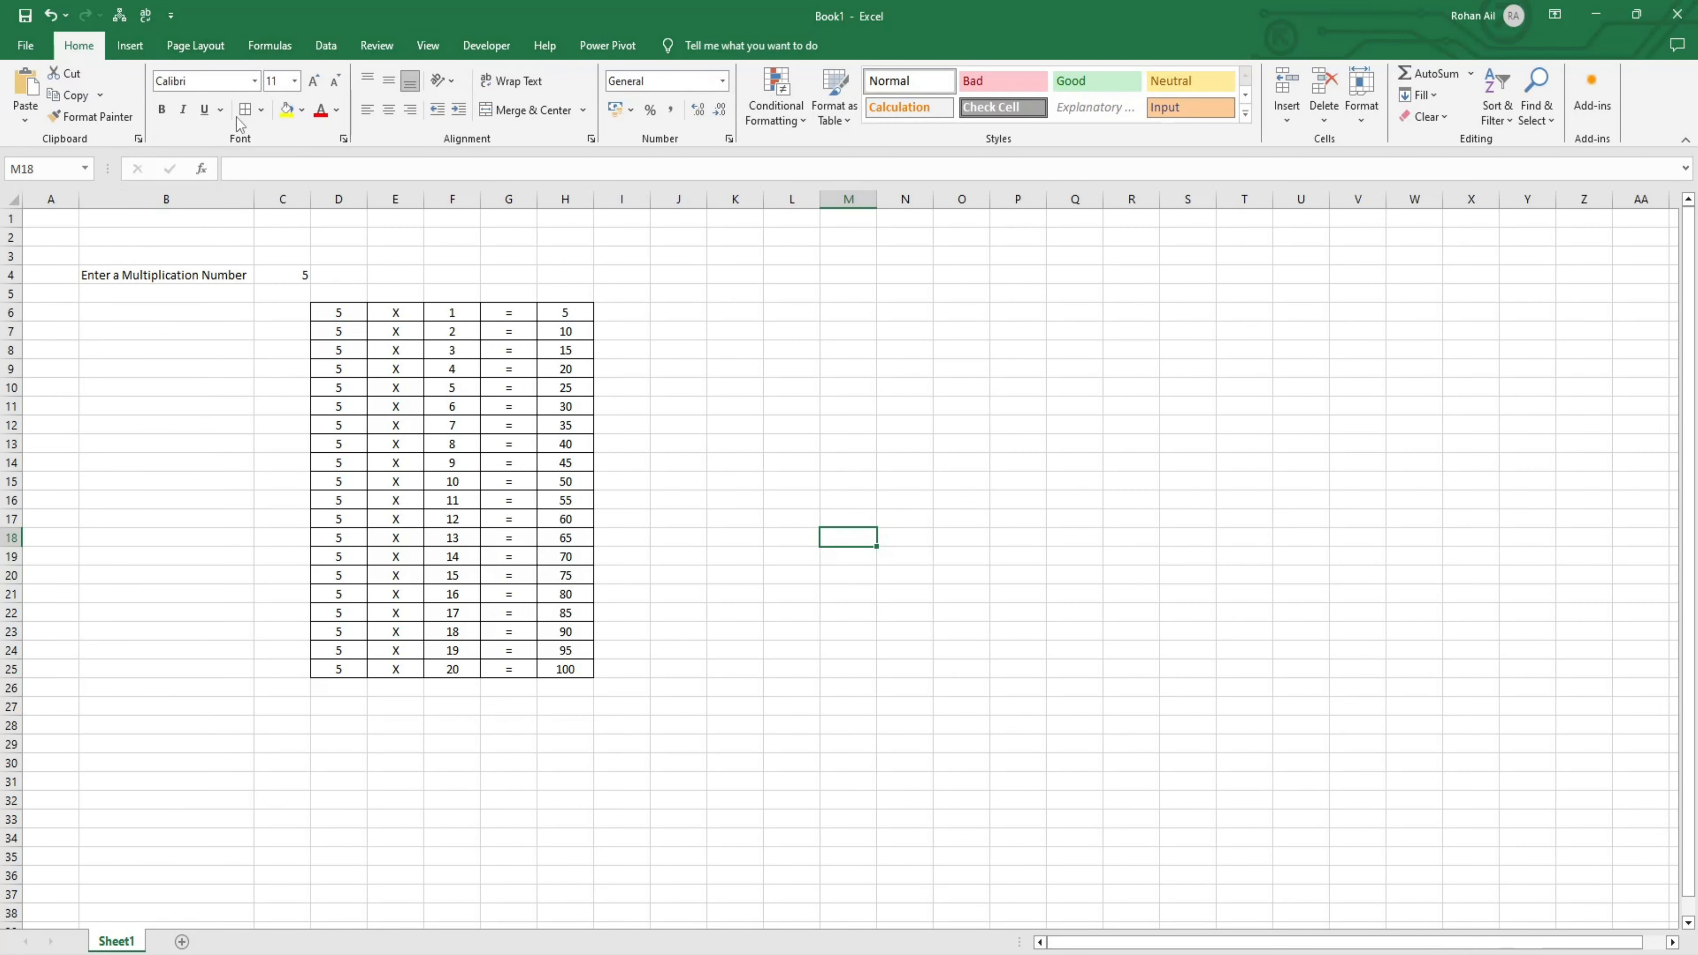
drag(189, 275, 284, 274)
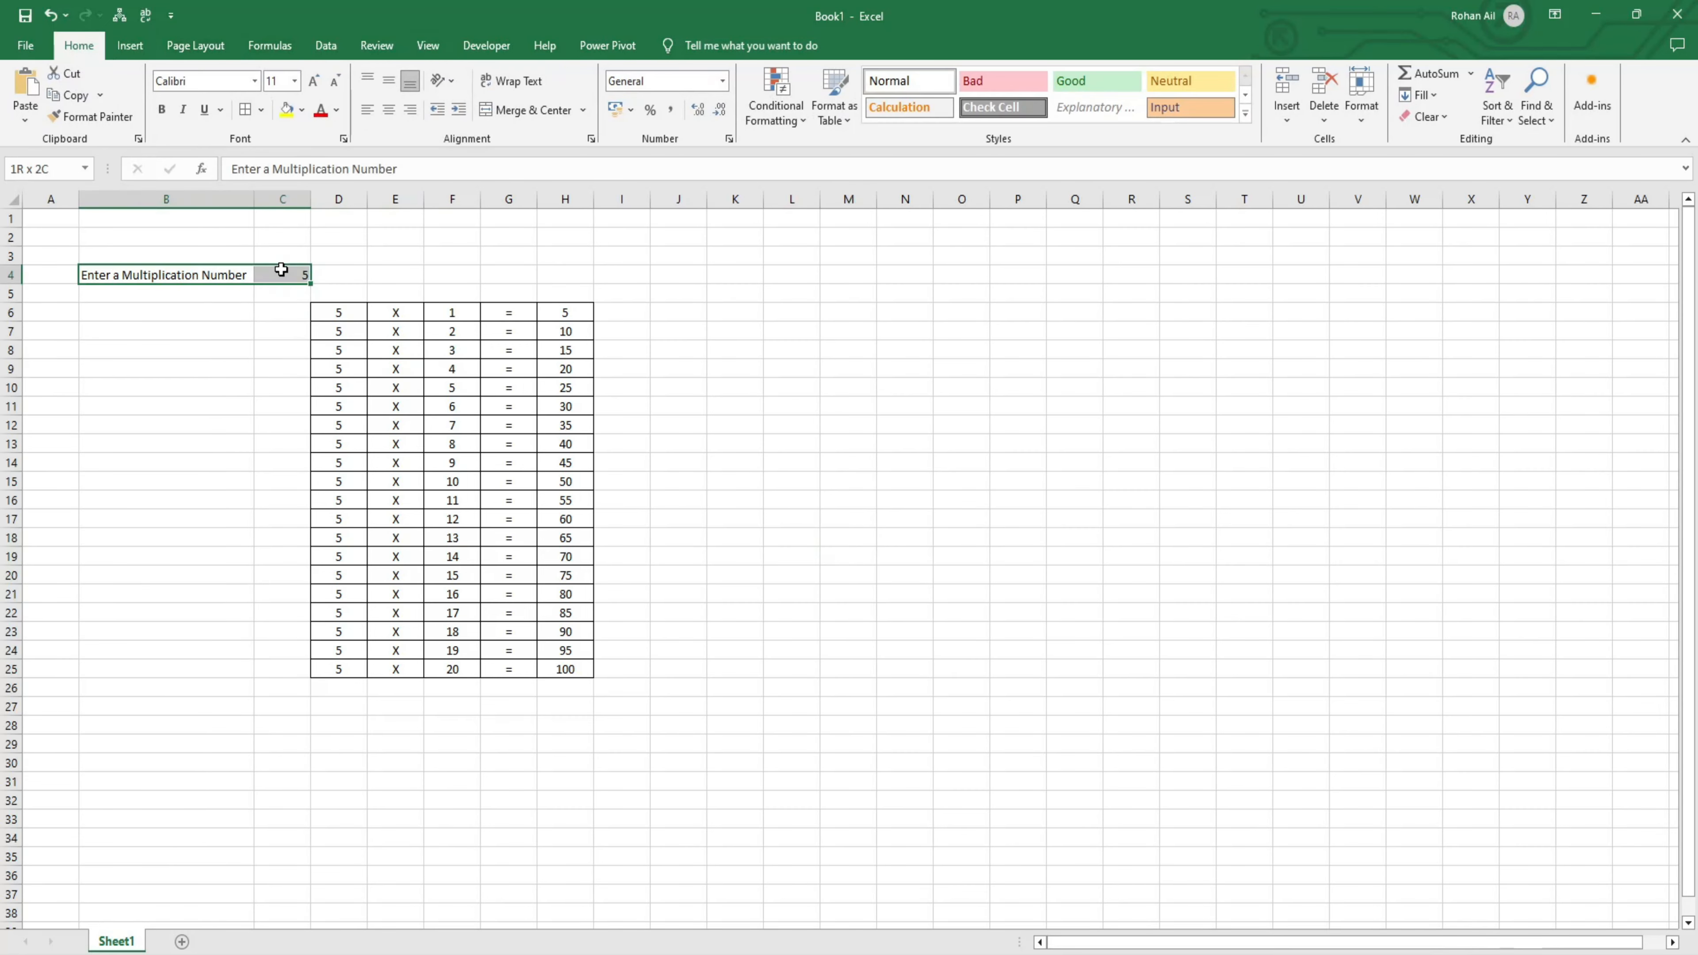
click(260, 113)
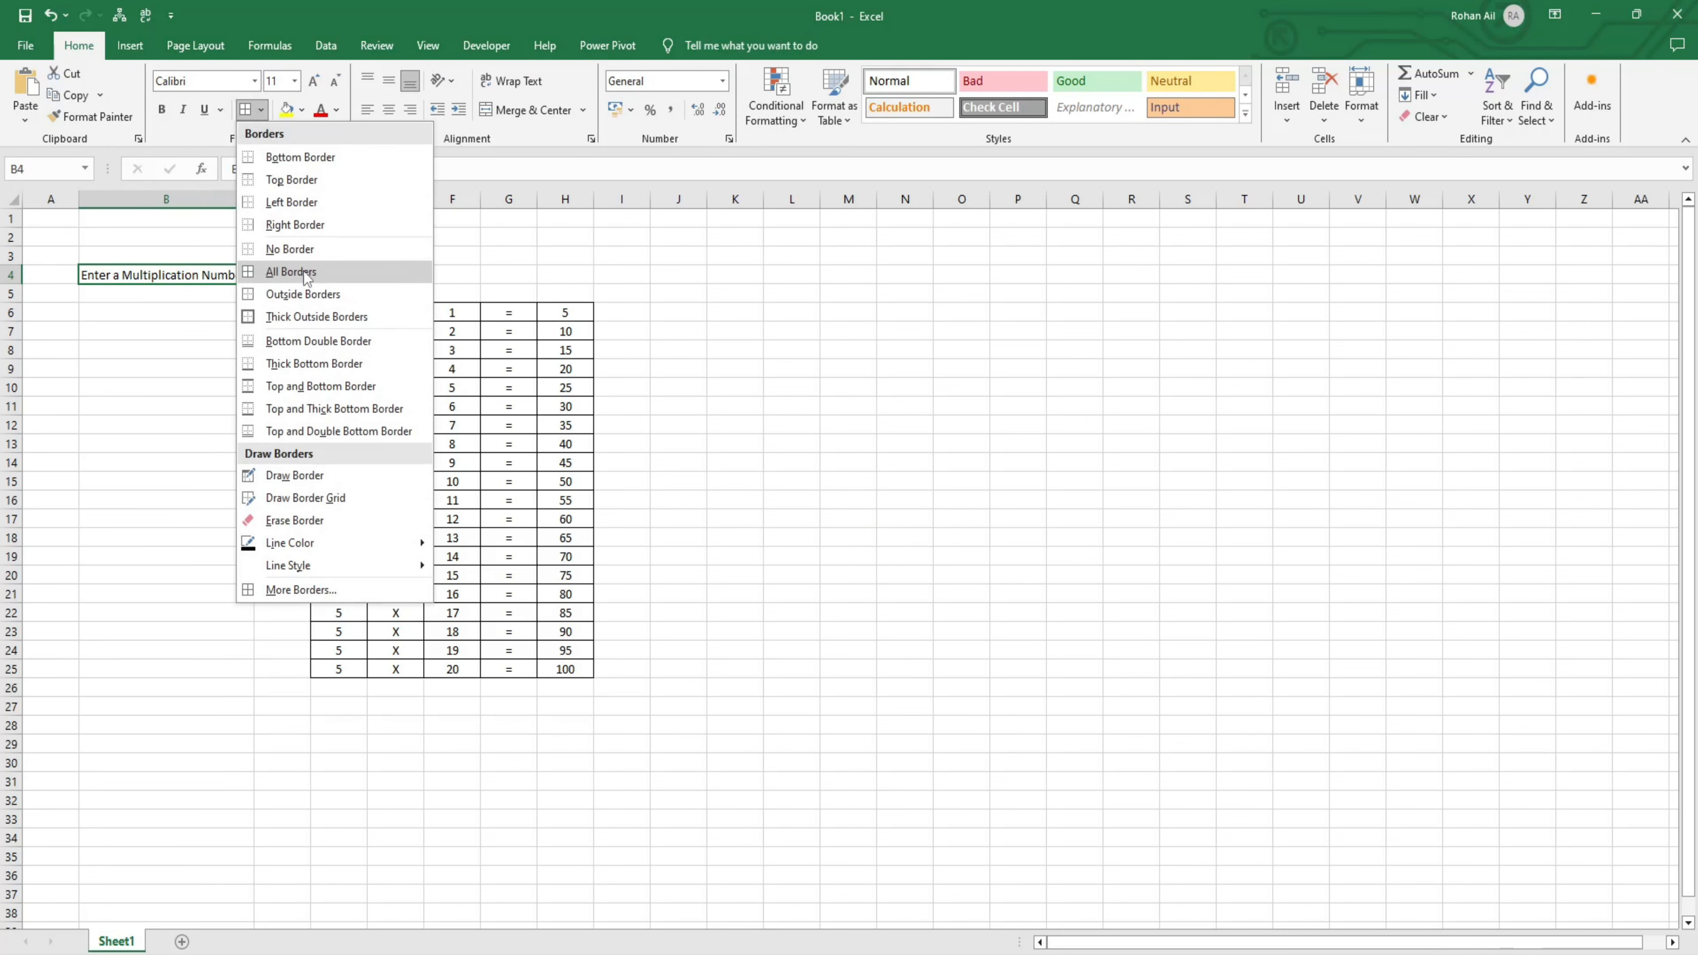
click(303, 271)
click(767, 416)
Add Thick Outside Borders around the multiplication table in D6:H25
drag(346, 312, 554, 667)
click(261, 109)
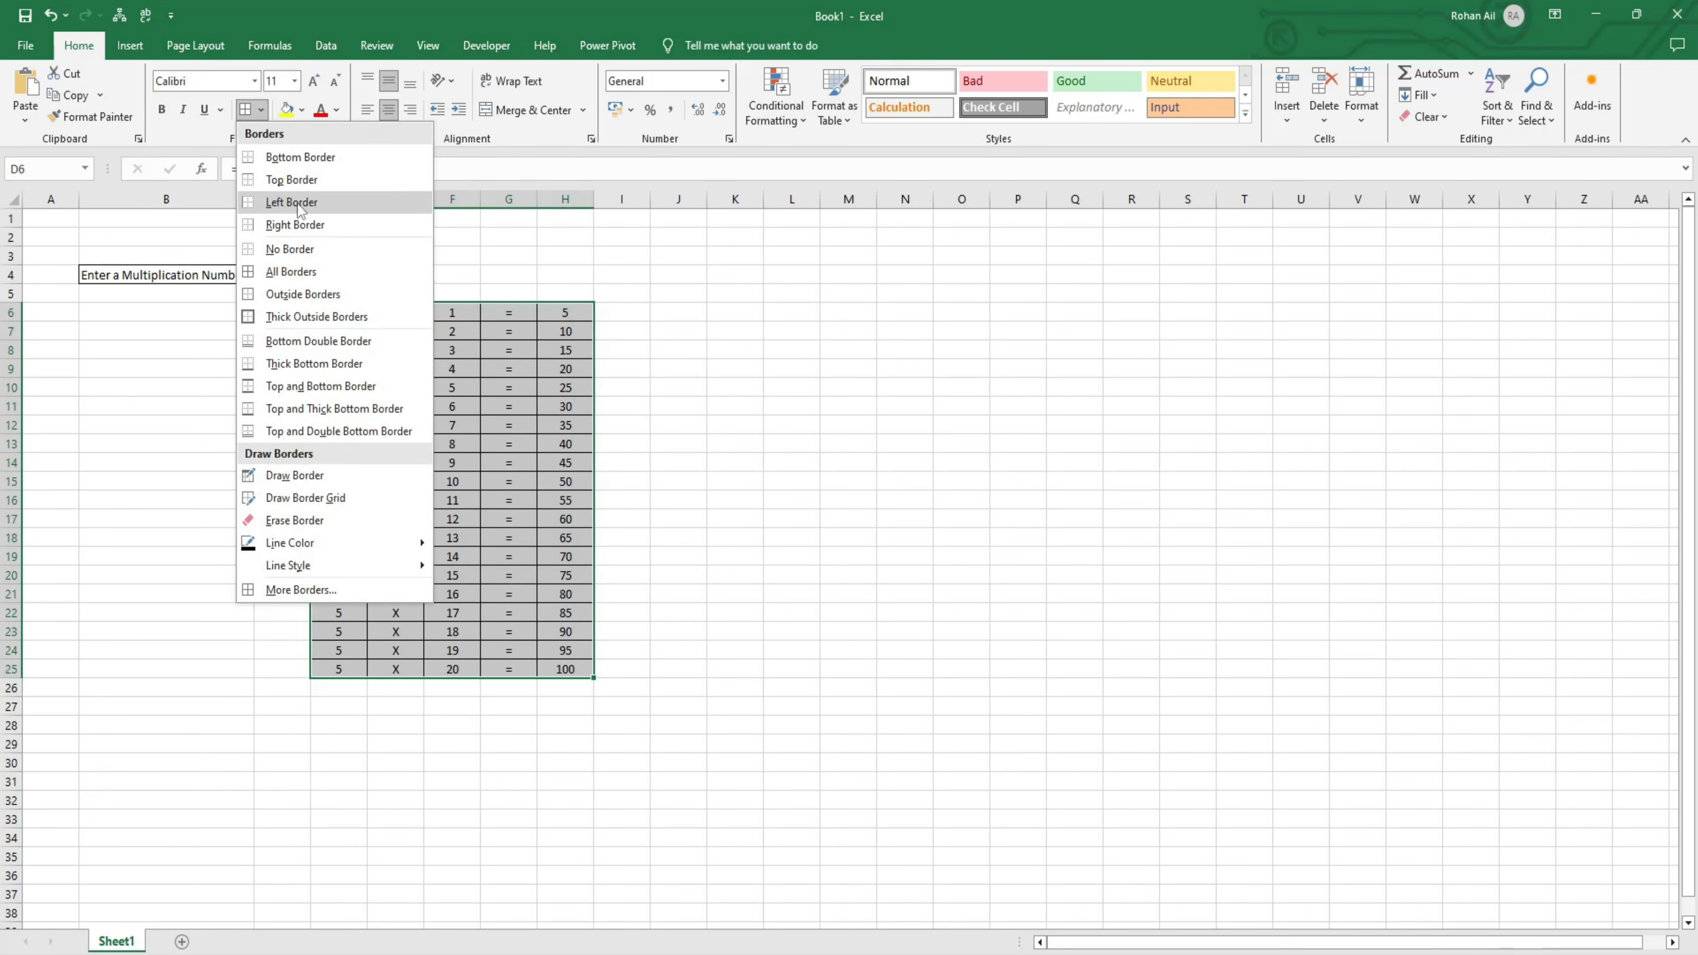
click(300, 316)
click(777, 502)
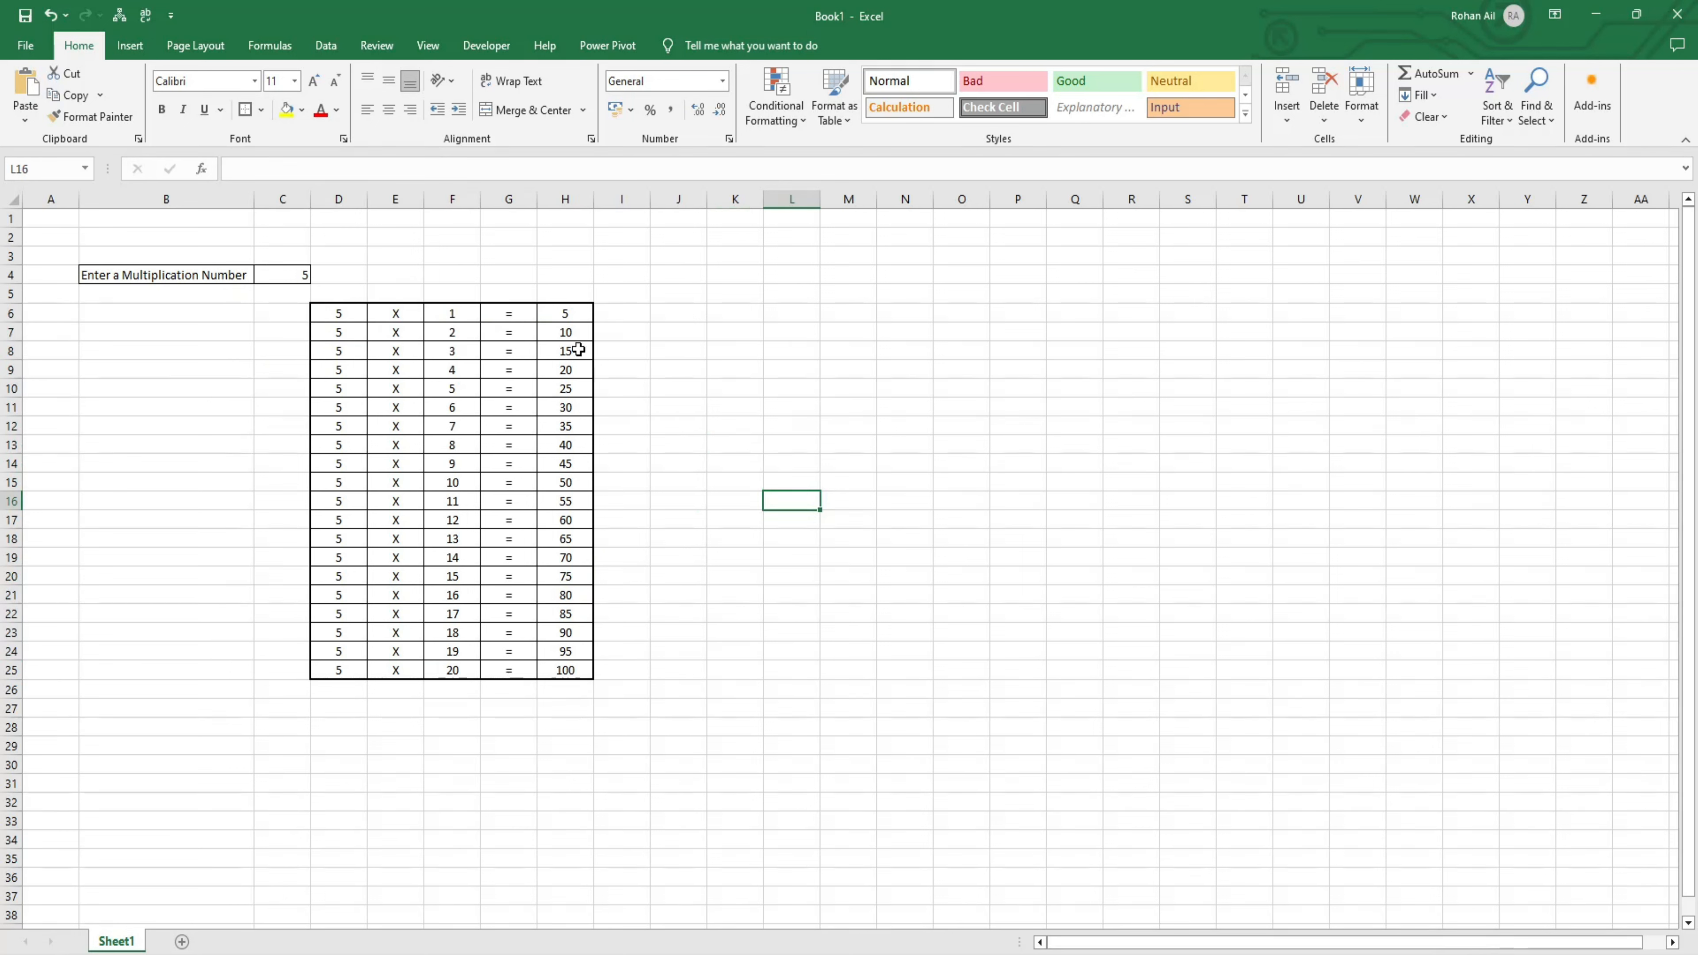
Shade the results column H6:H25 with a very light gray fill
drag(568, 315, 566, 671)
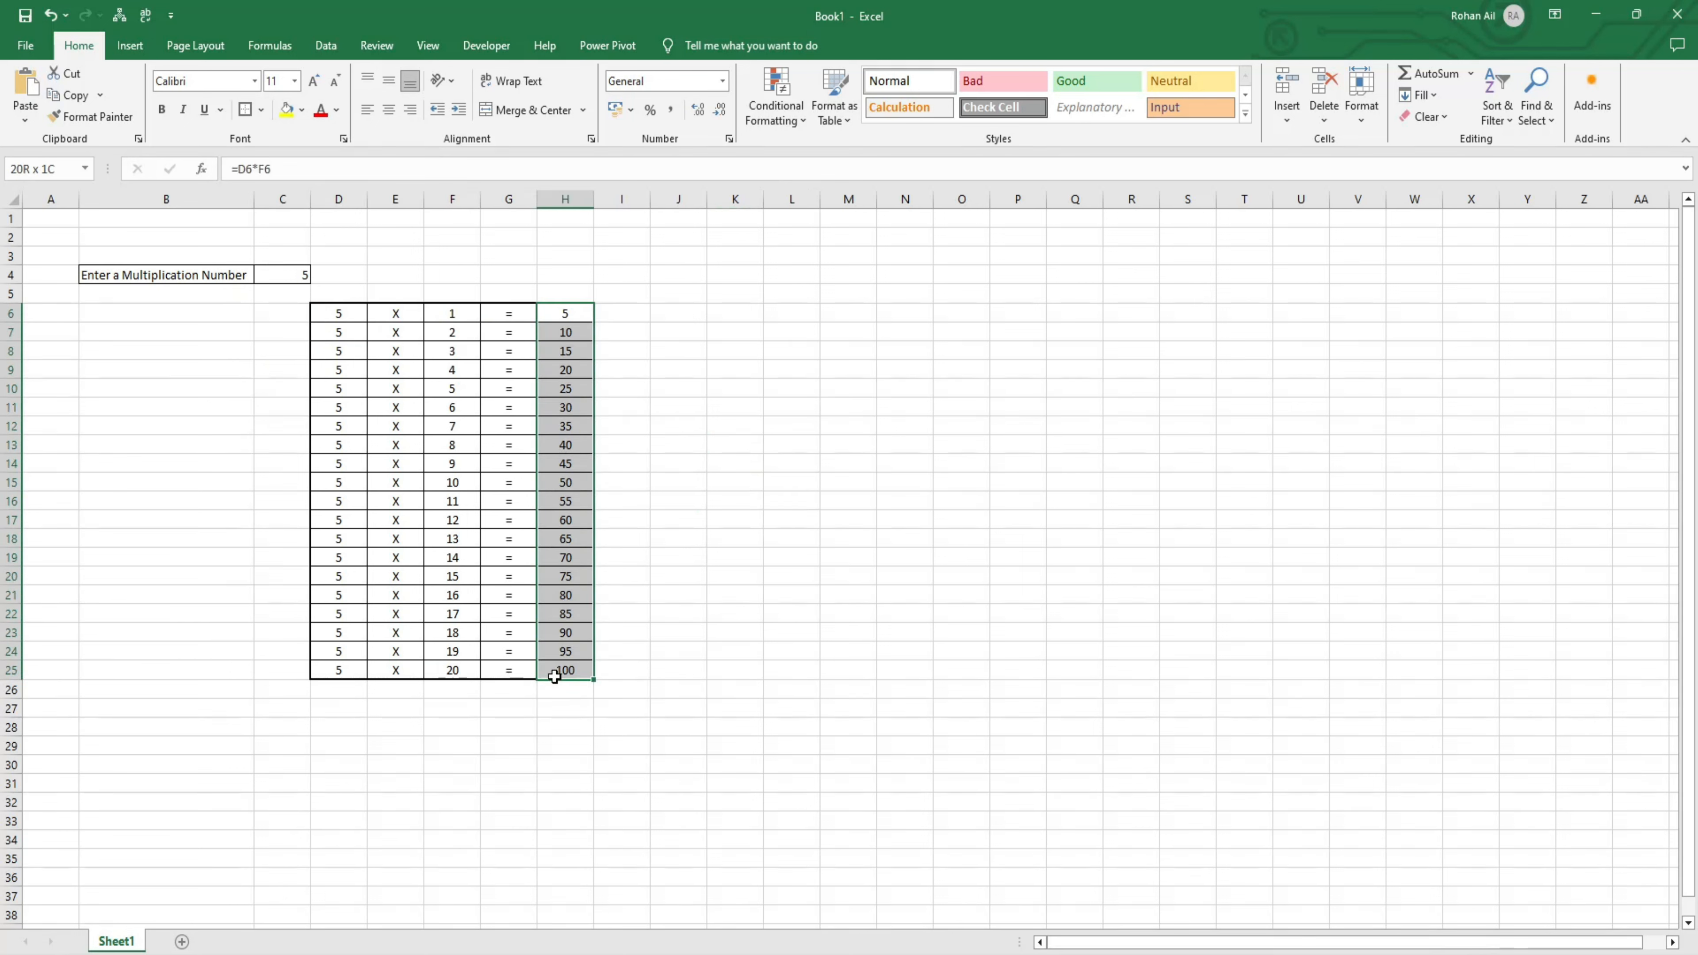
click(302, 110)
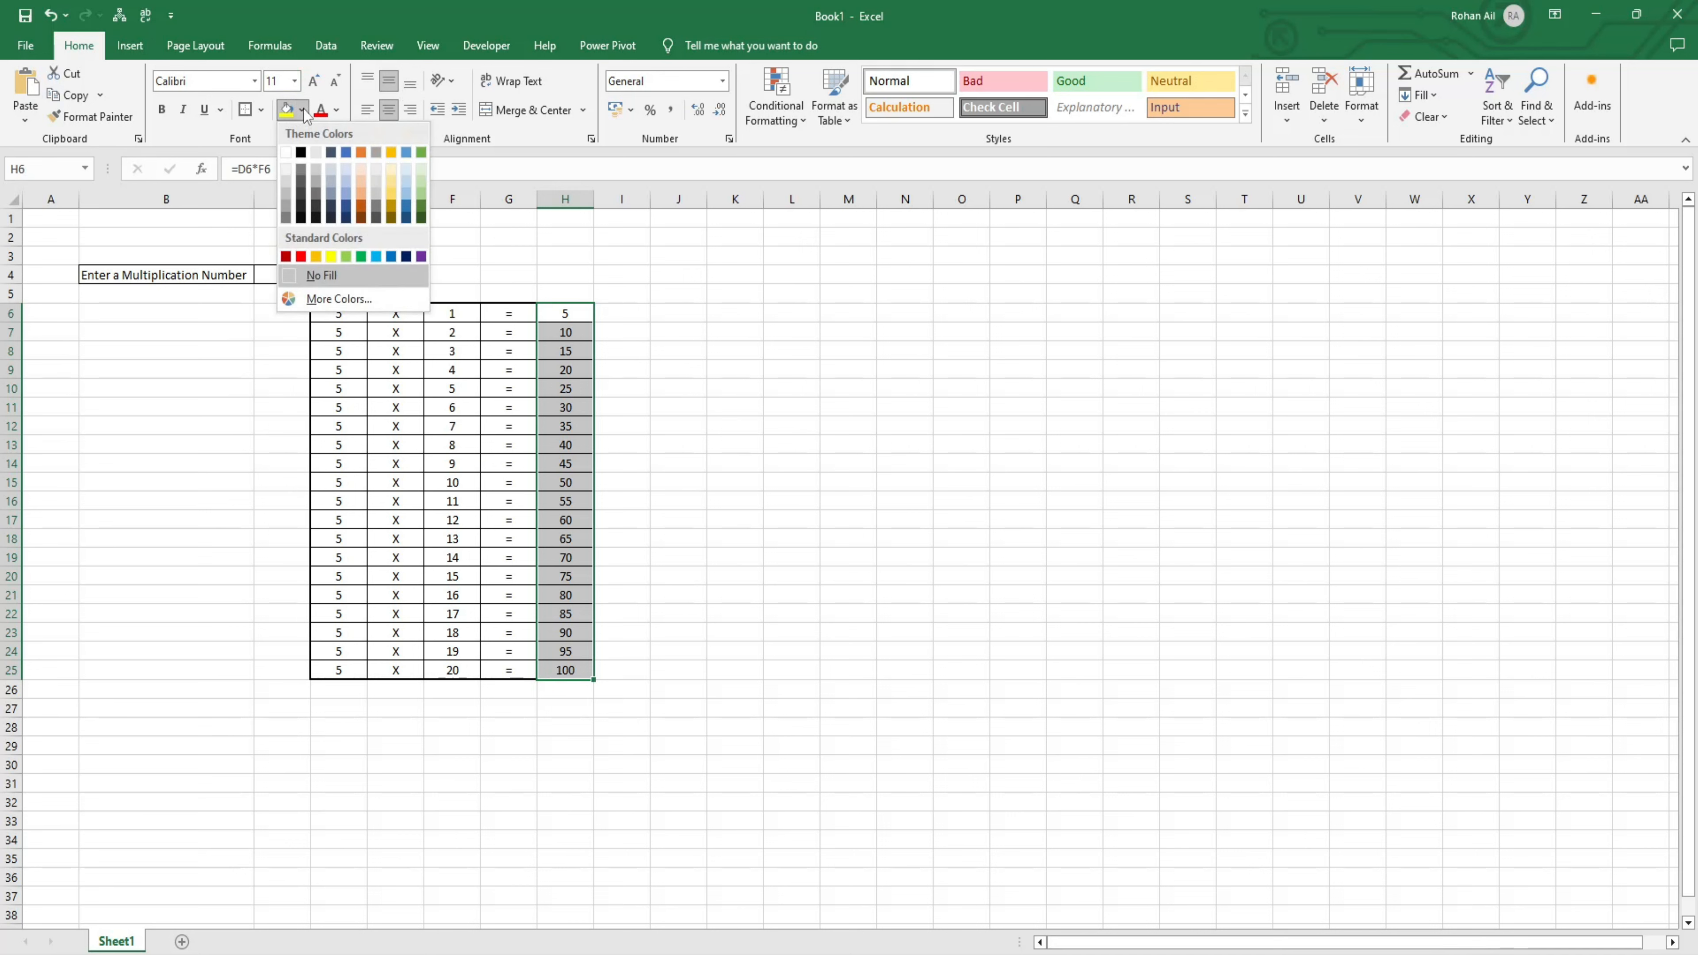
click(286, 172)
click(788, 488)
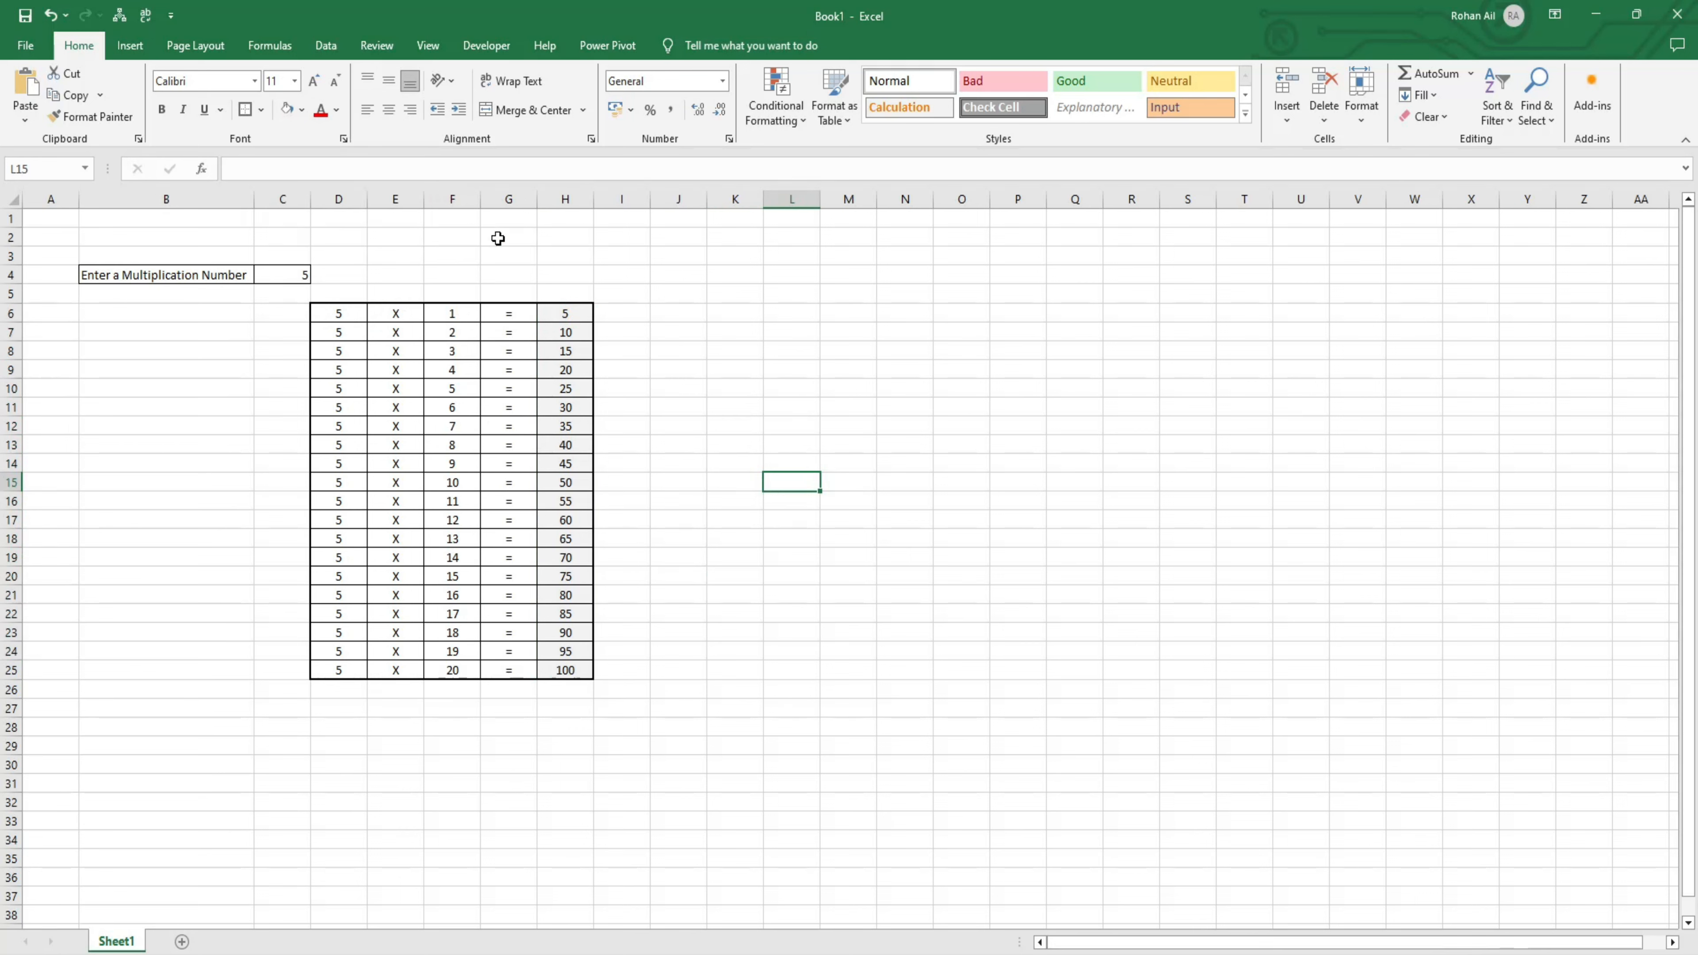
Merge and center C1:O2, and enter the title "Multiplication Table" in the merged cell
drag(288, 219, 943, 228)
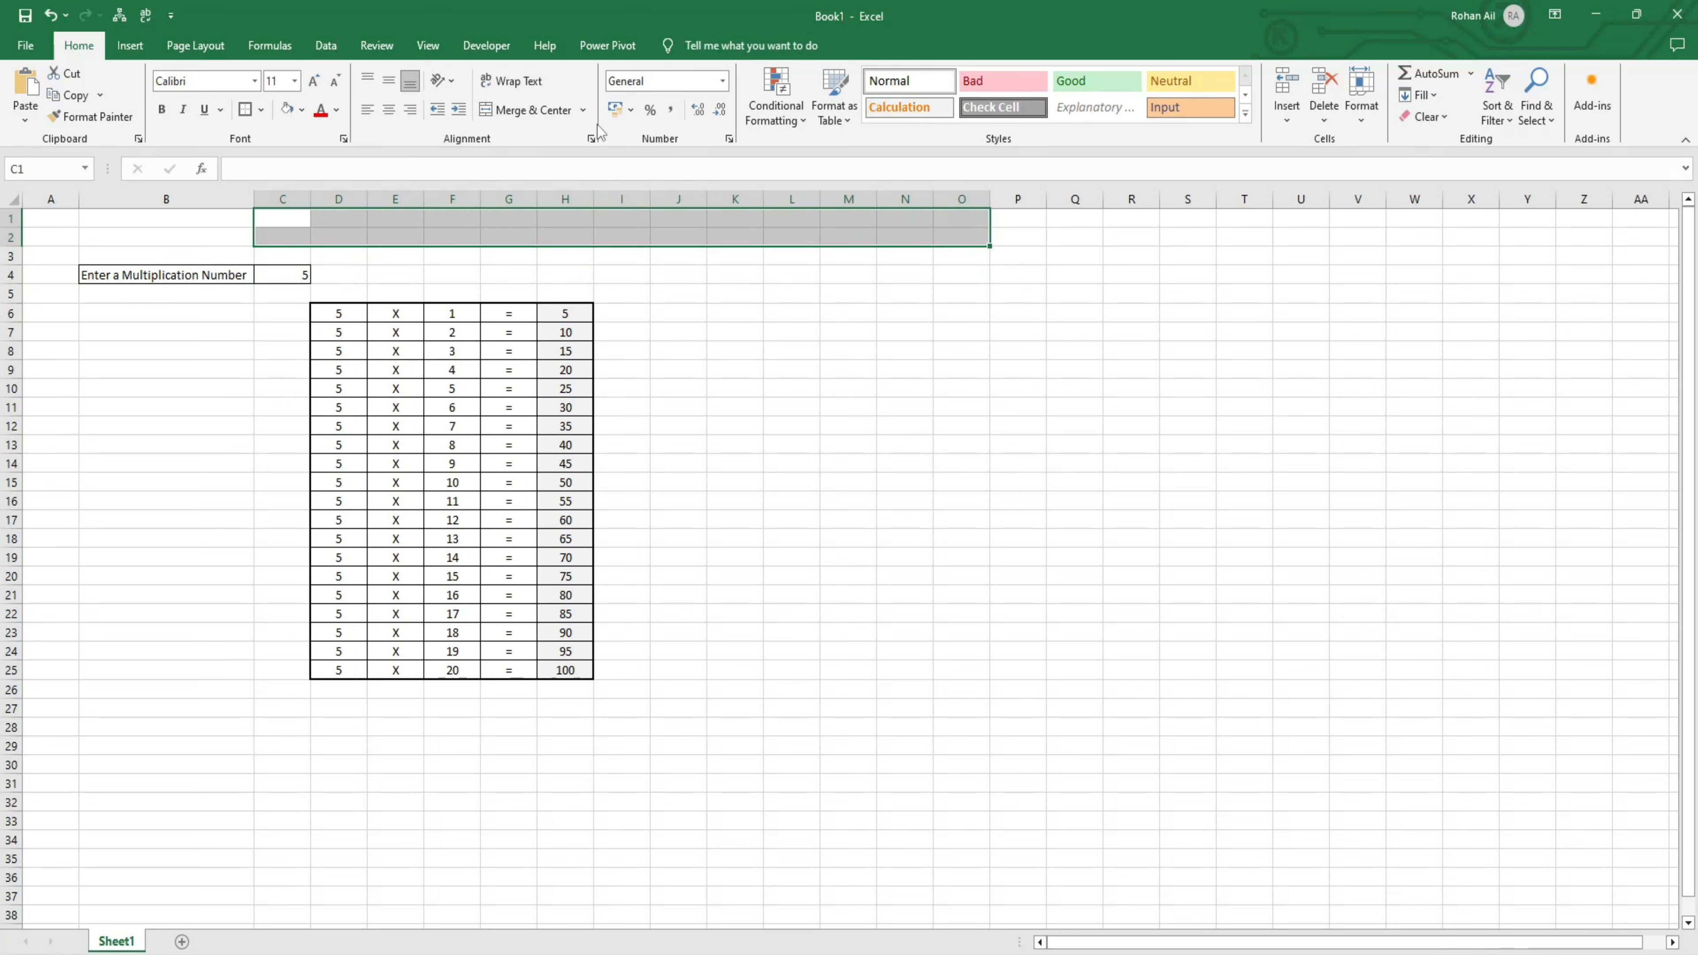
click(511, 114)
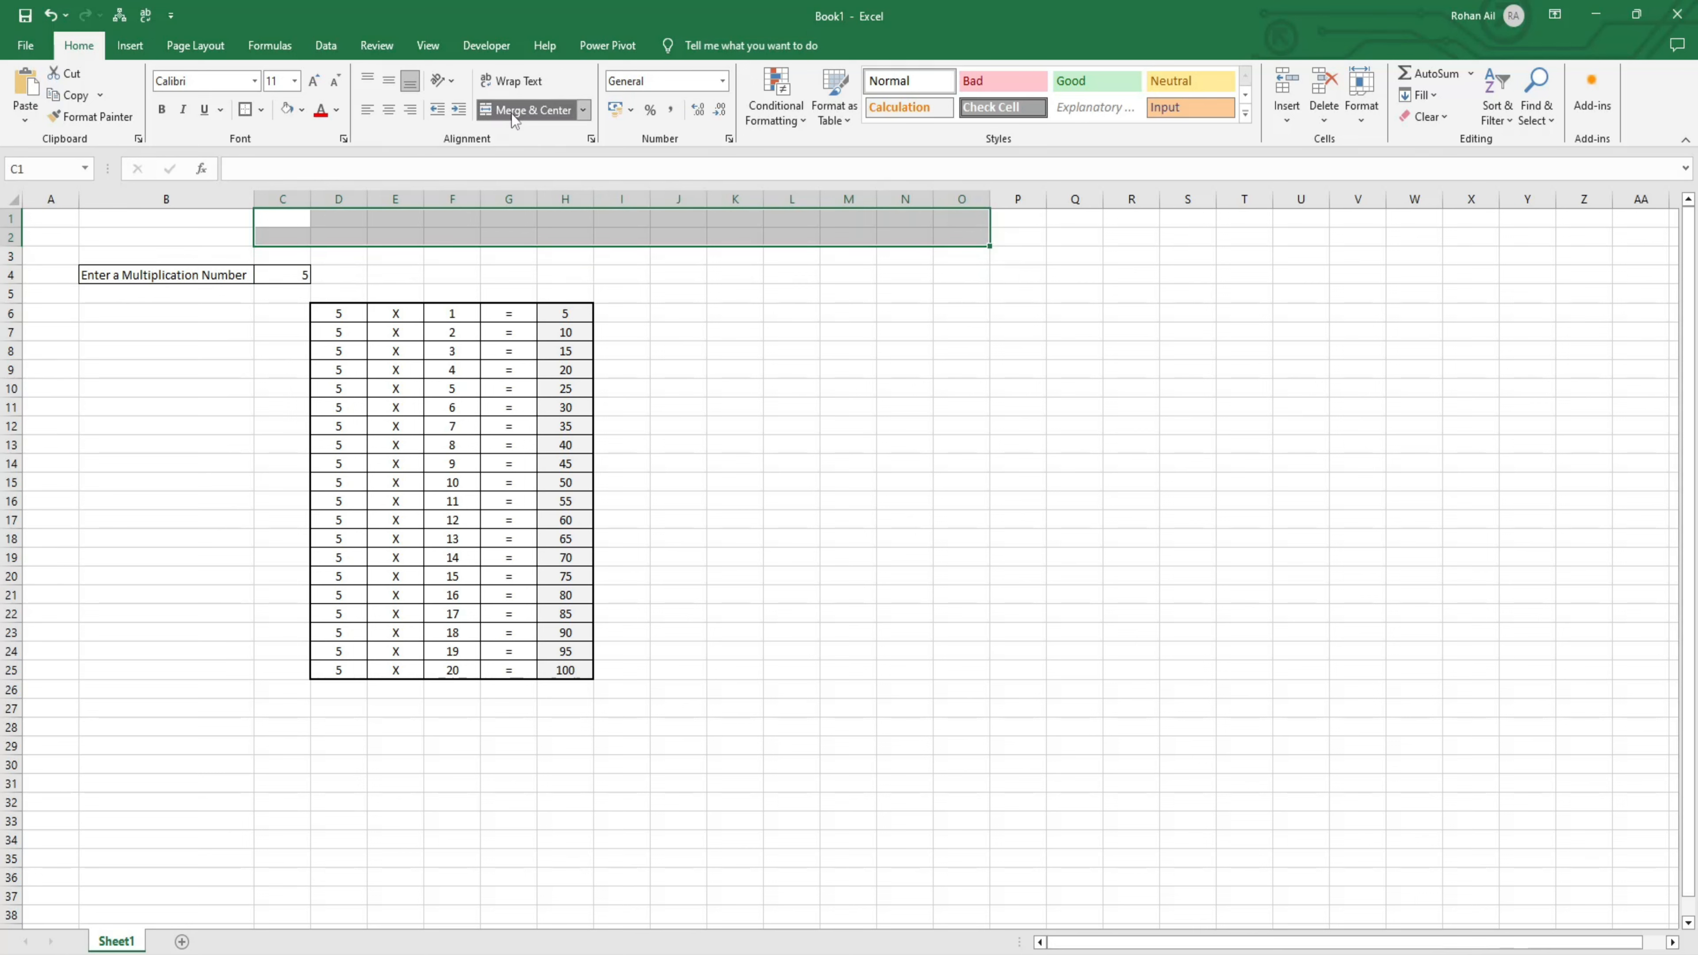
click(486, 169)
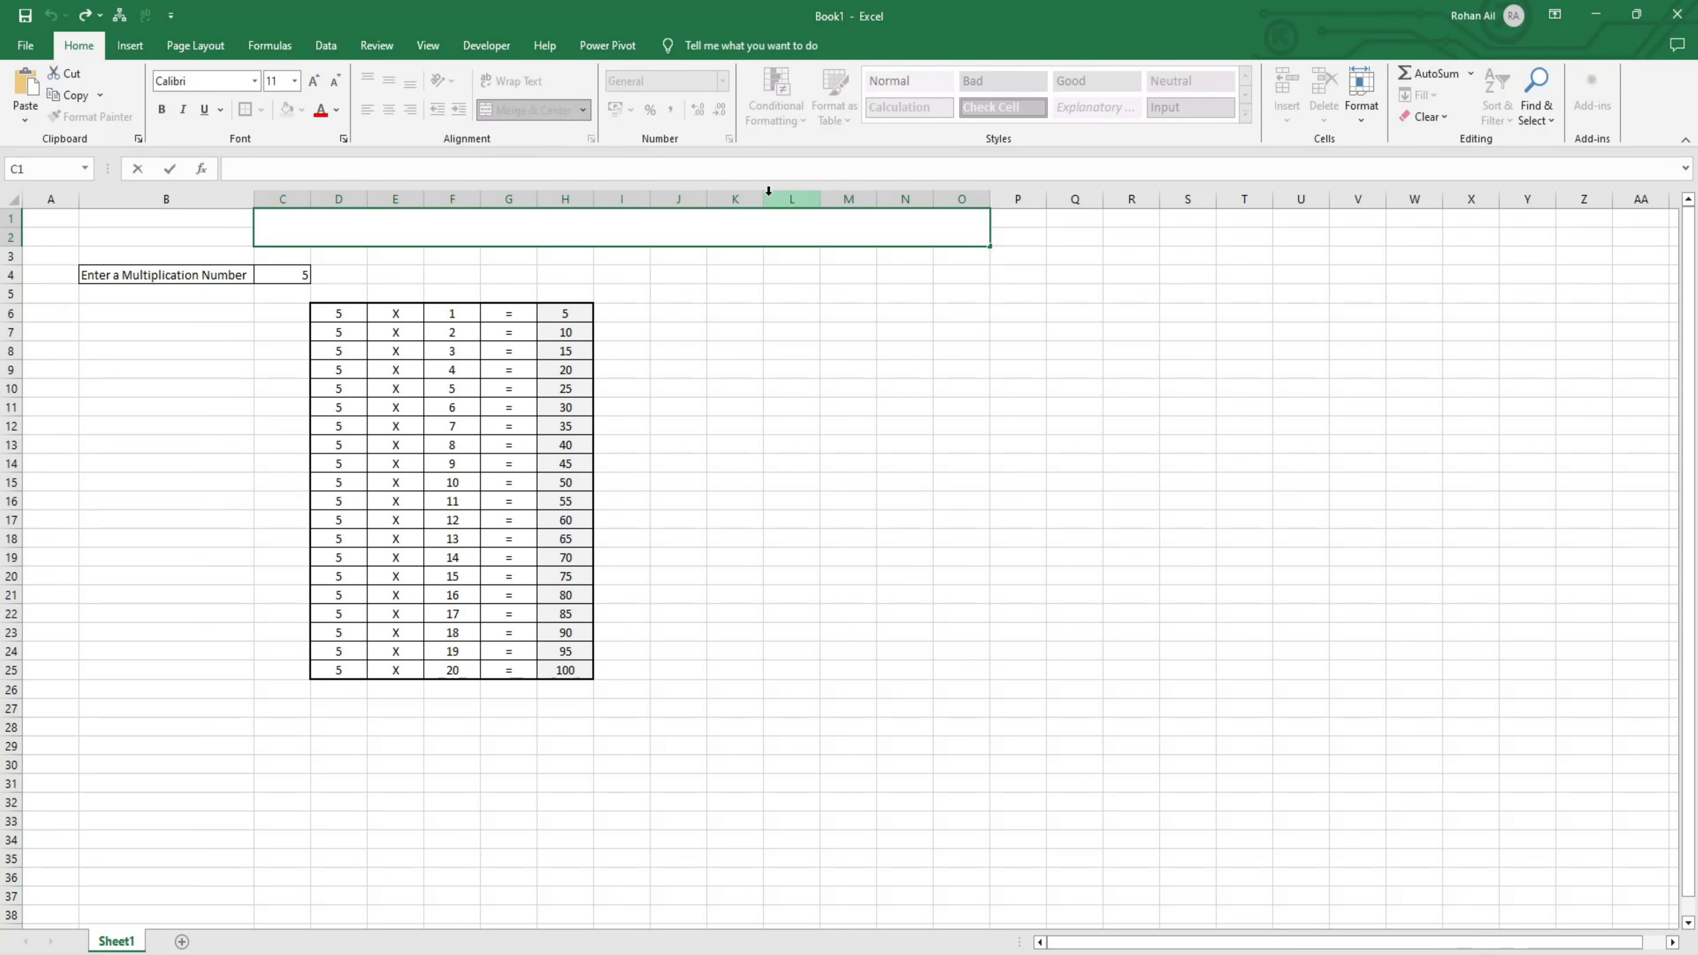
text(Multiplication Table)
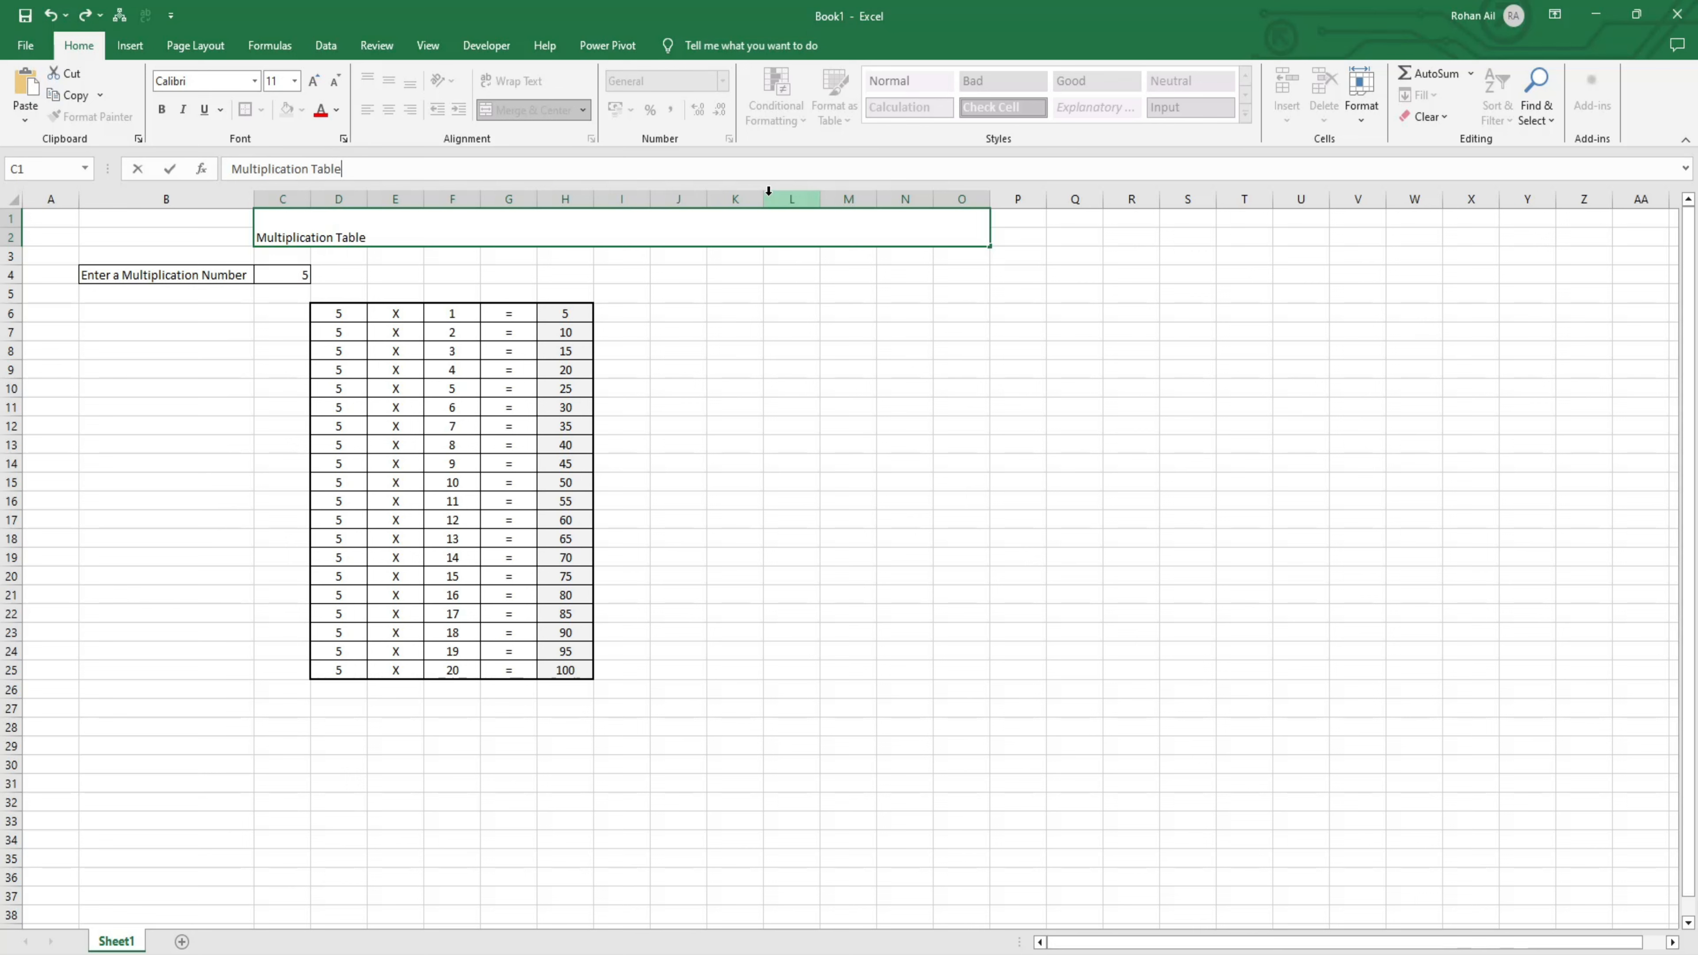
key(Return)
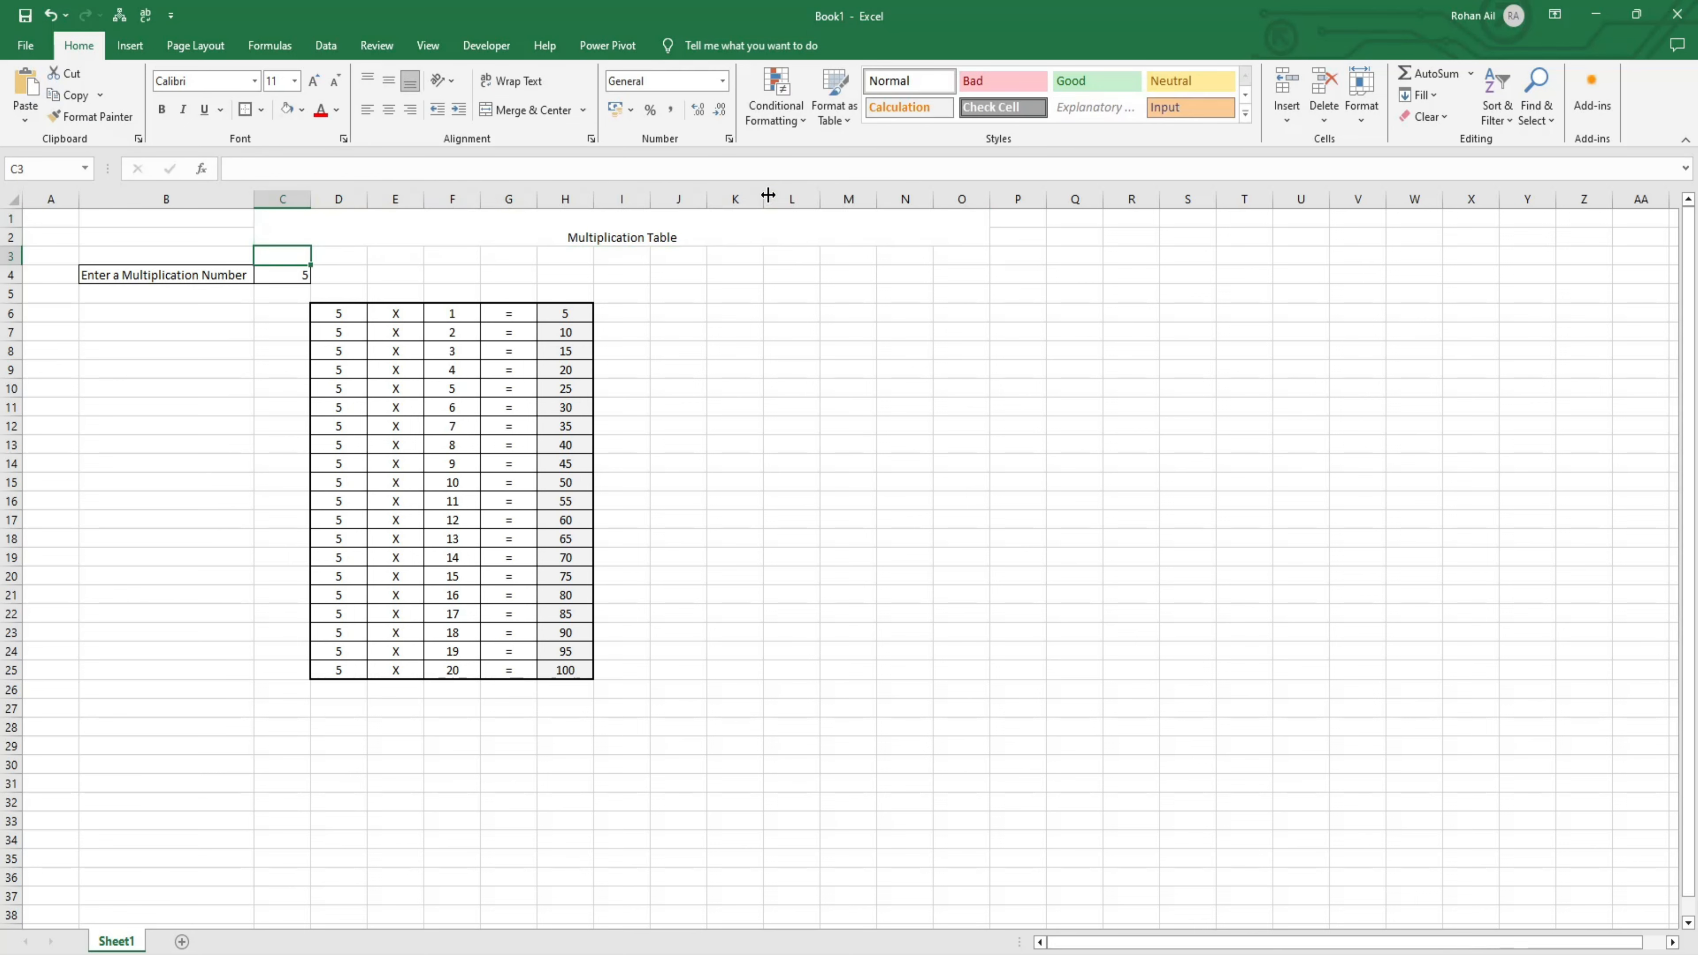
Middle-align the "Multiplication Table" title vertically and increase its font size to 16
click(612, 228)
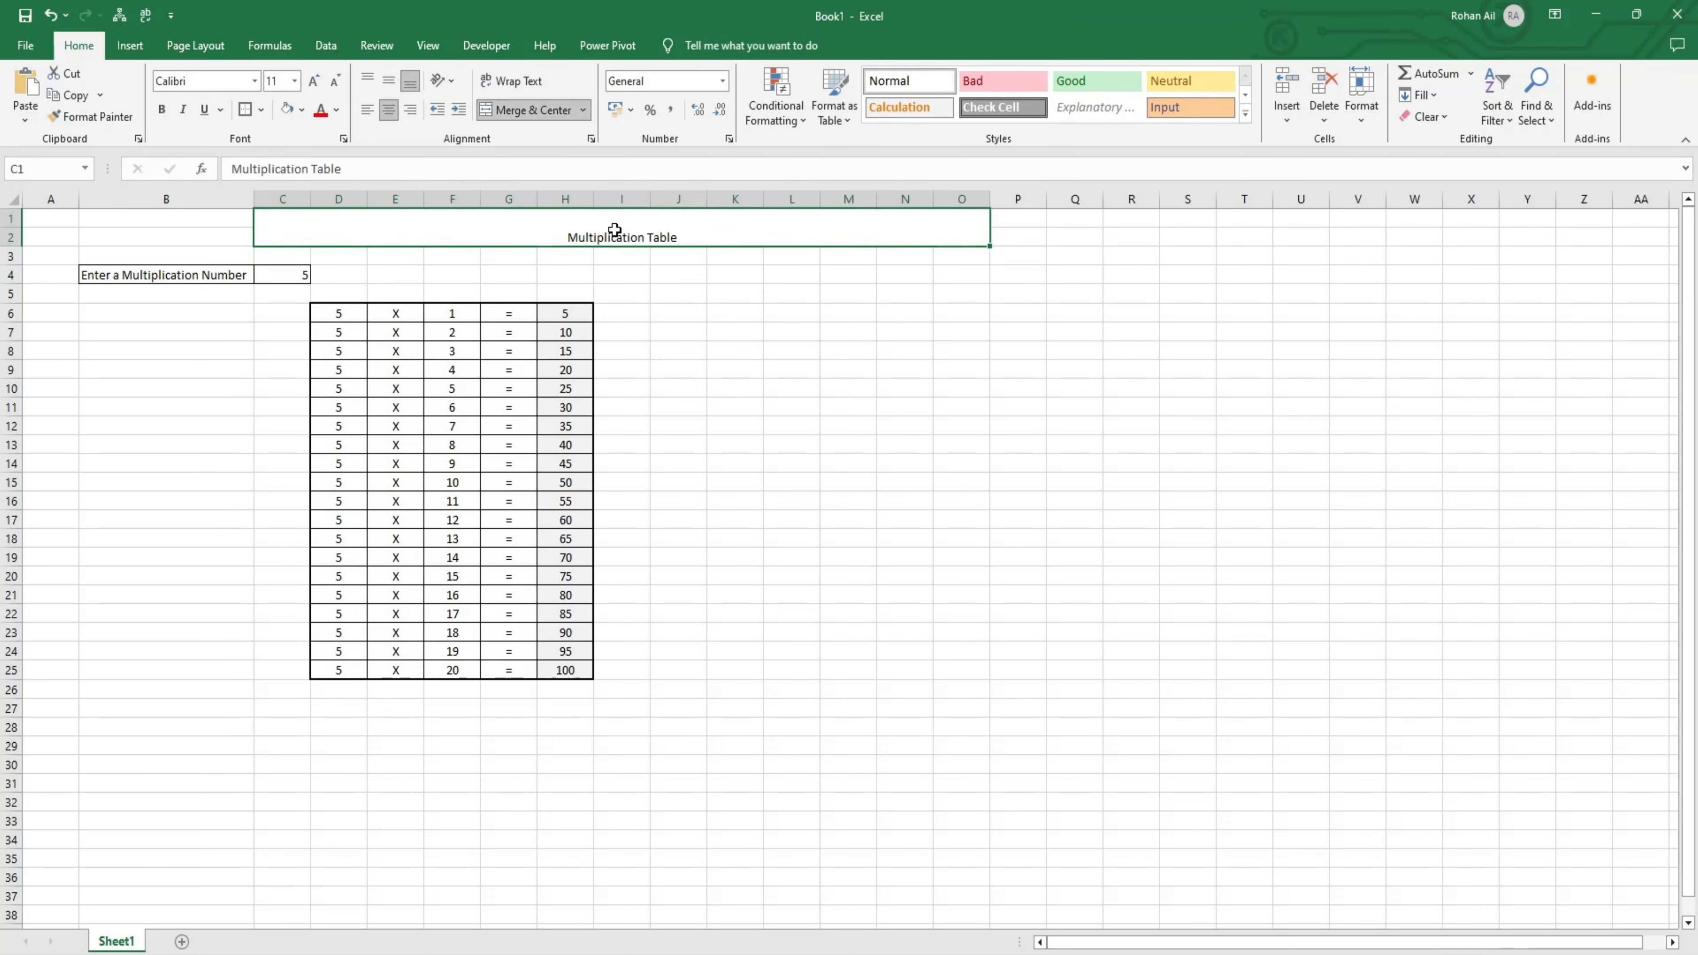
click(391, 82)
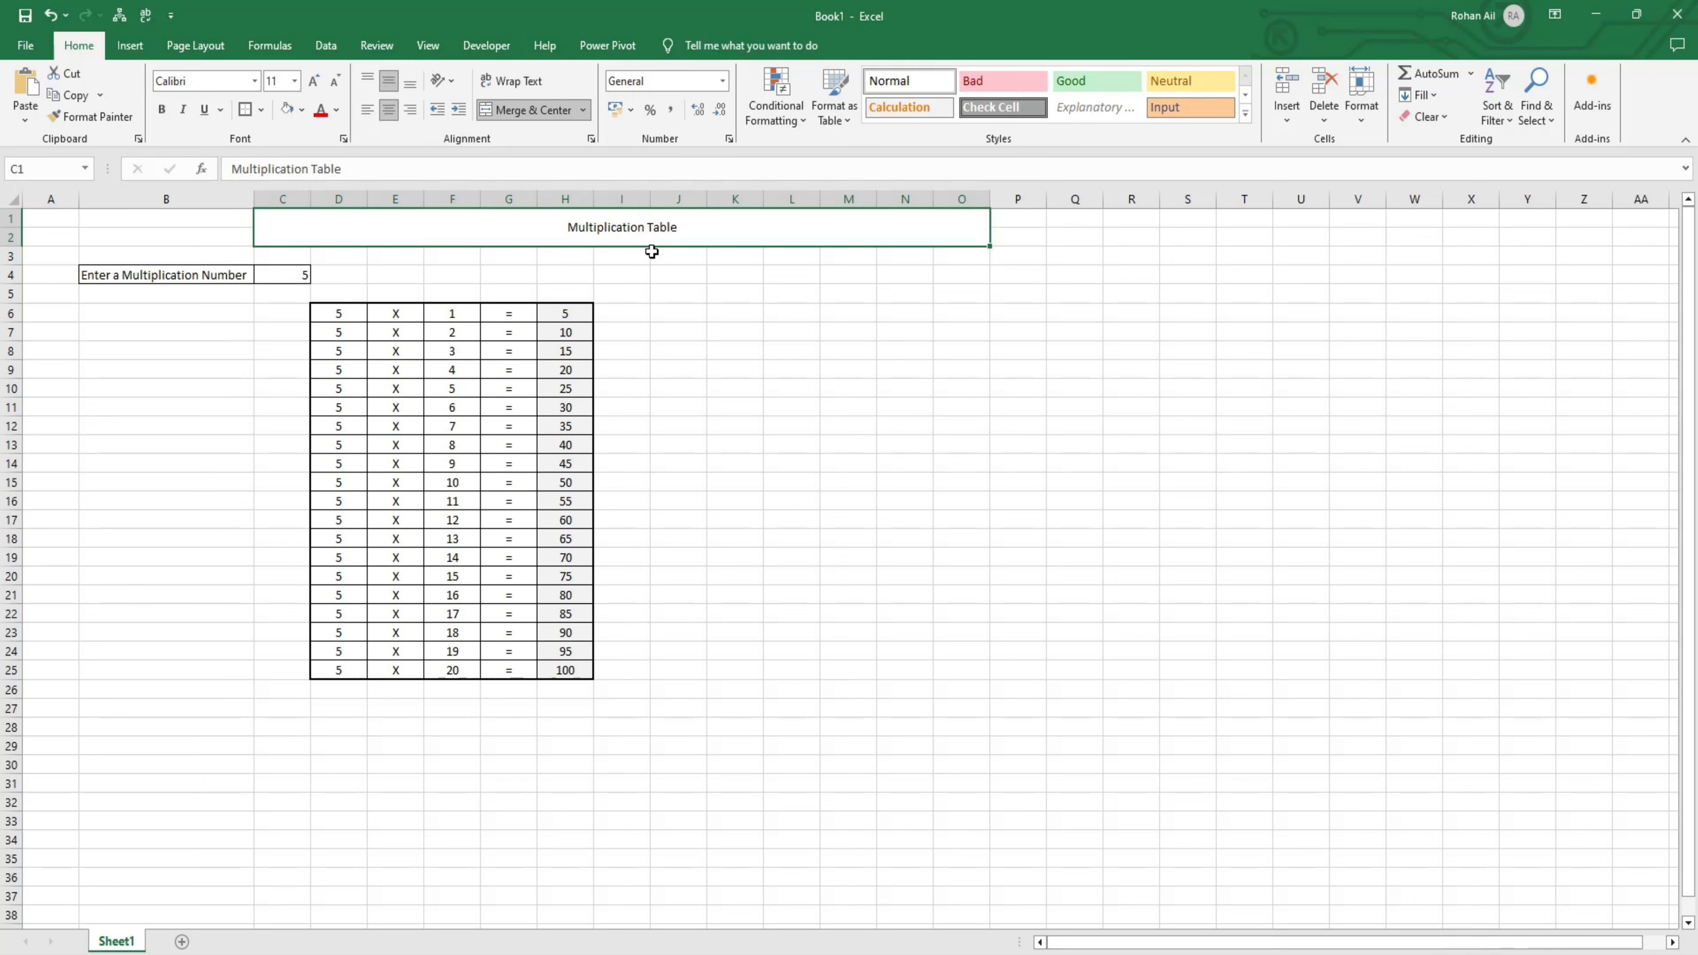
click(313, 81)
click(314, 81)
click(314, 81)
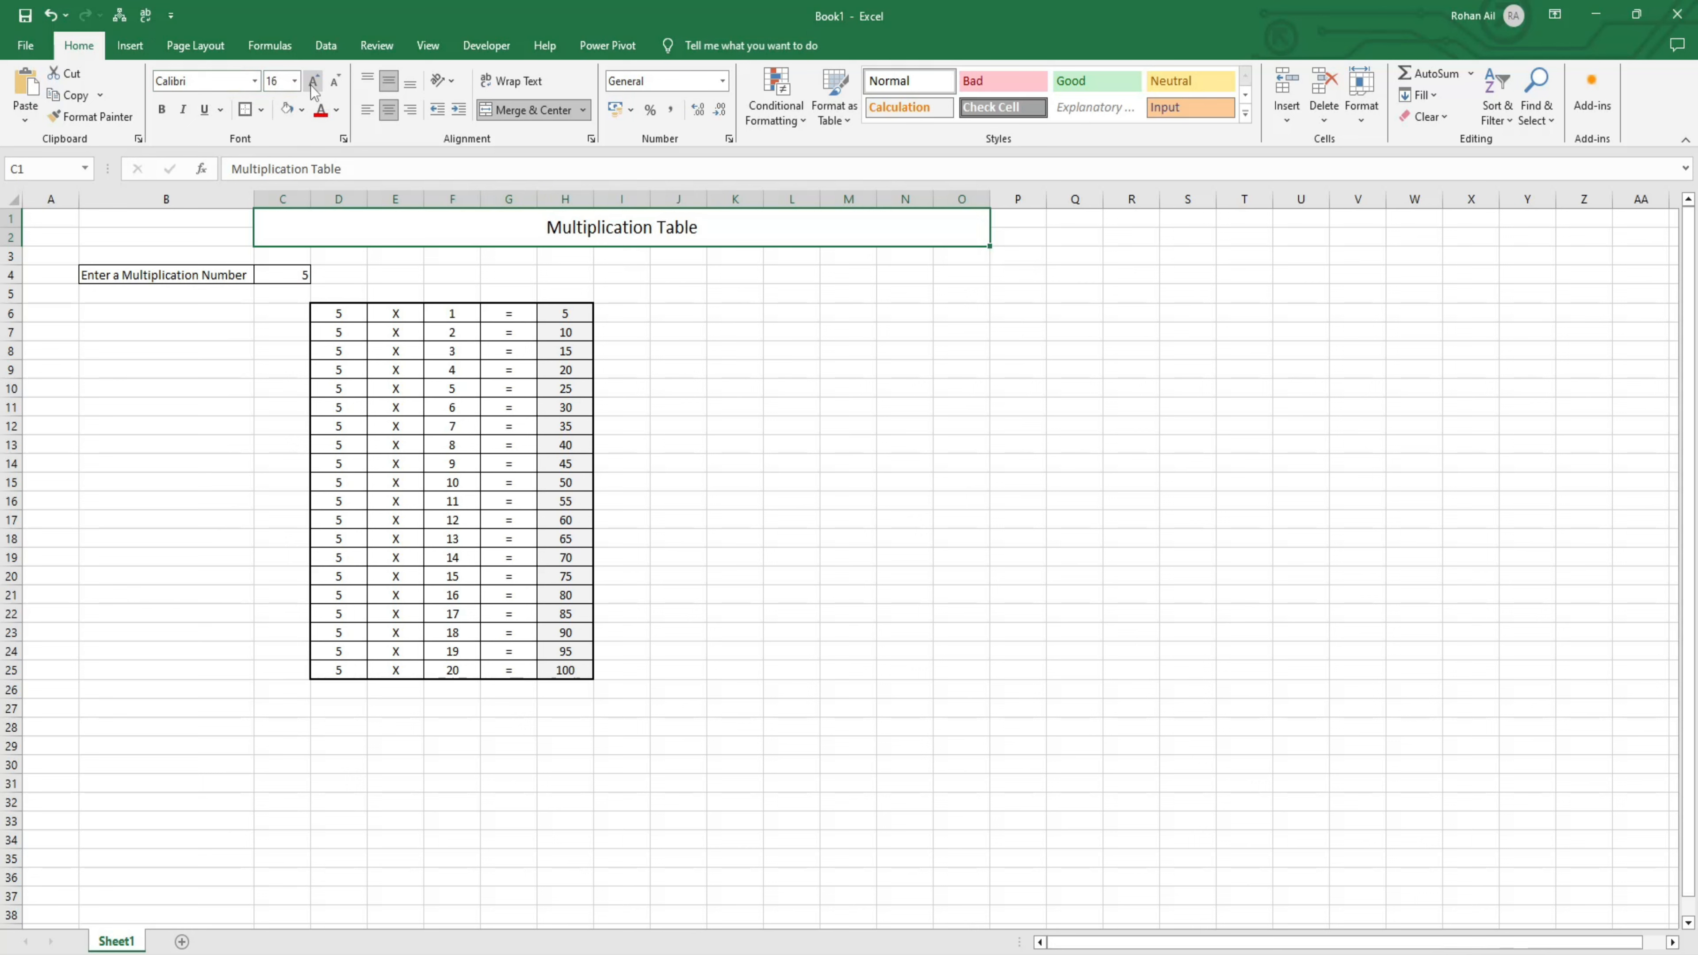
Give the merged title cell a light orange fill and a thick outside border
click(302, 110)
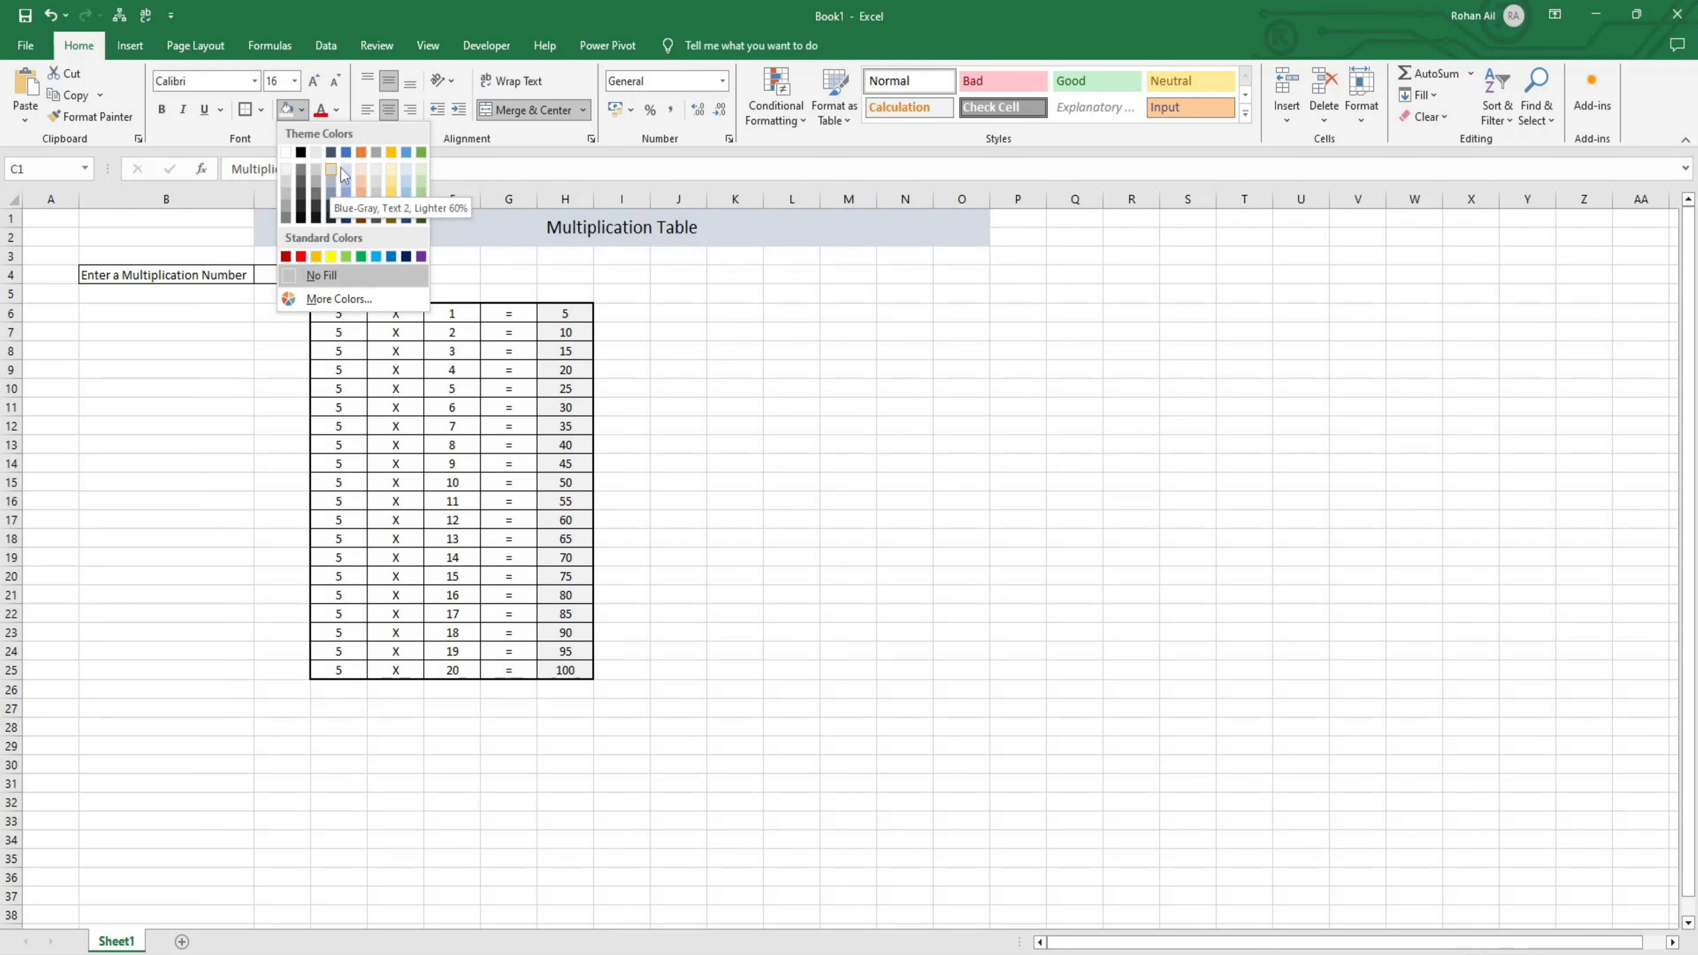
click(361, 170)
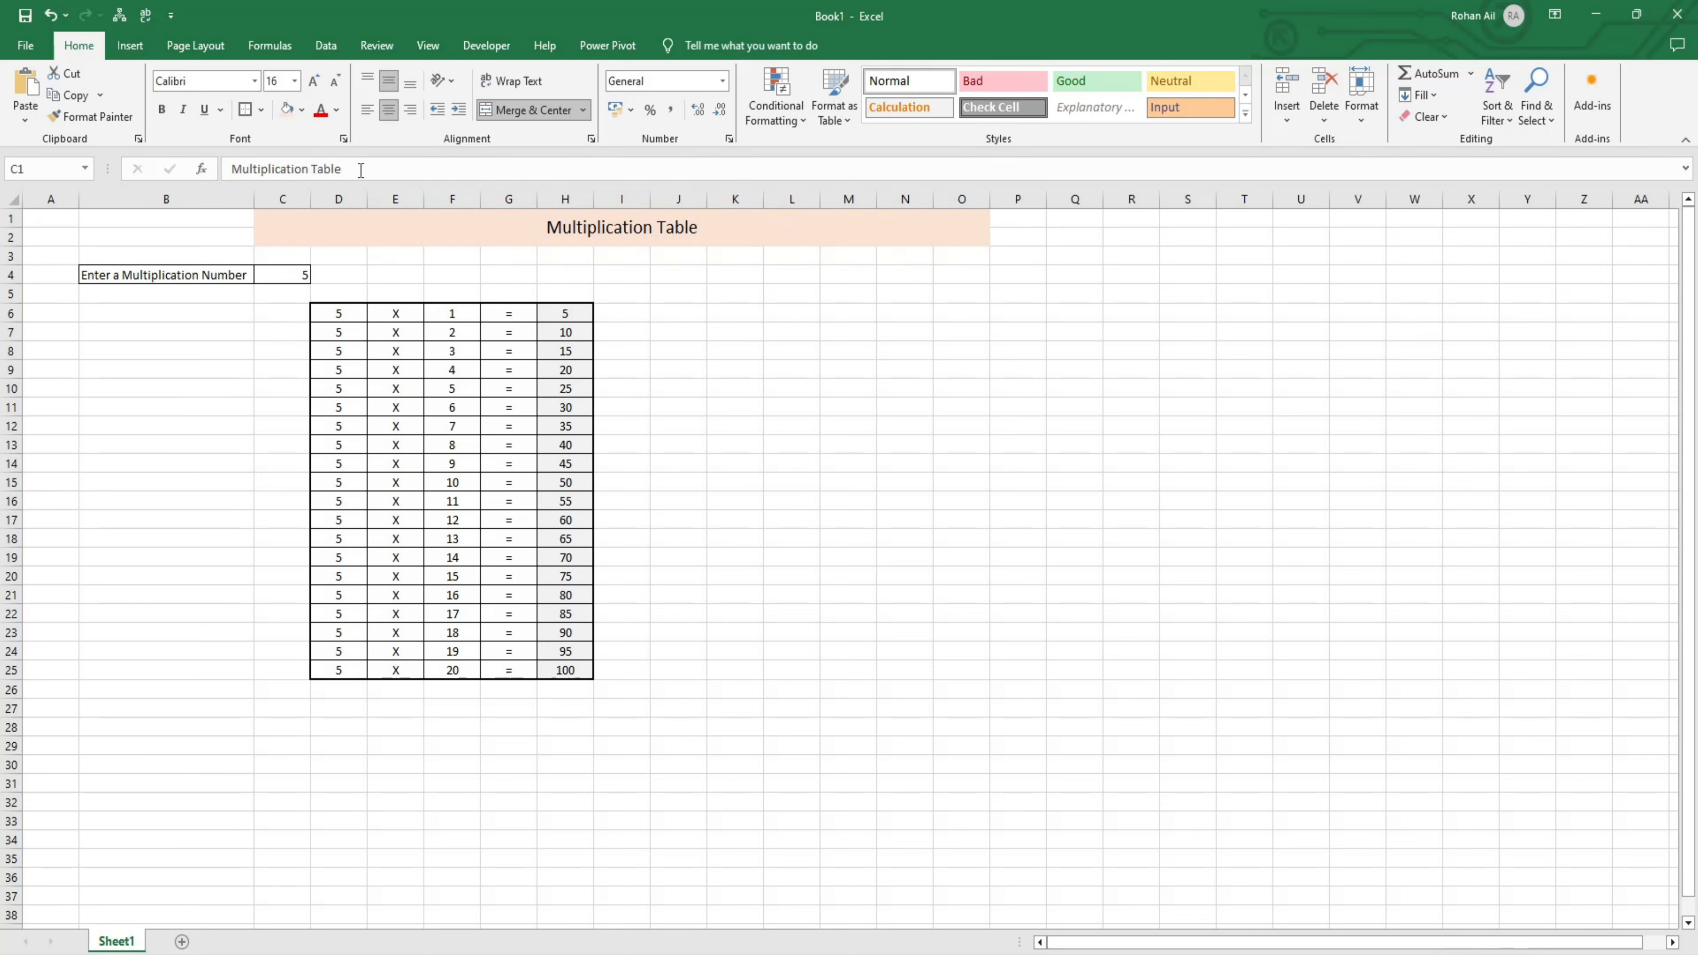
click(244, 109)
click(888, 357)
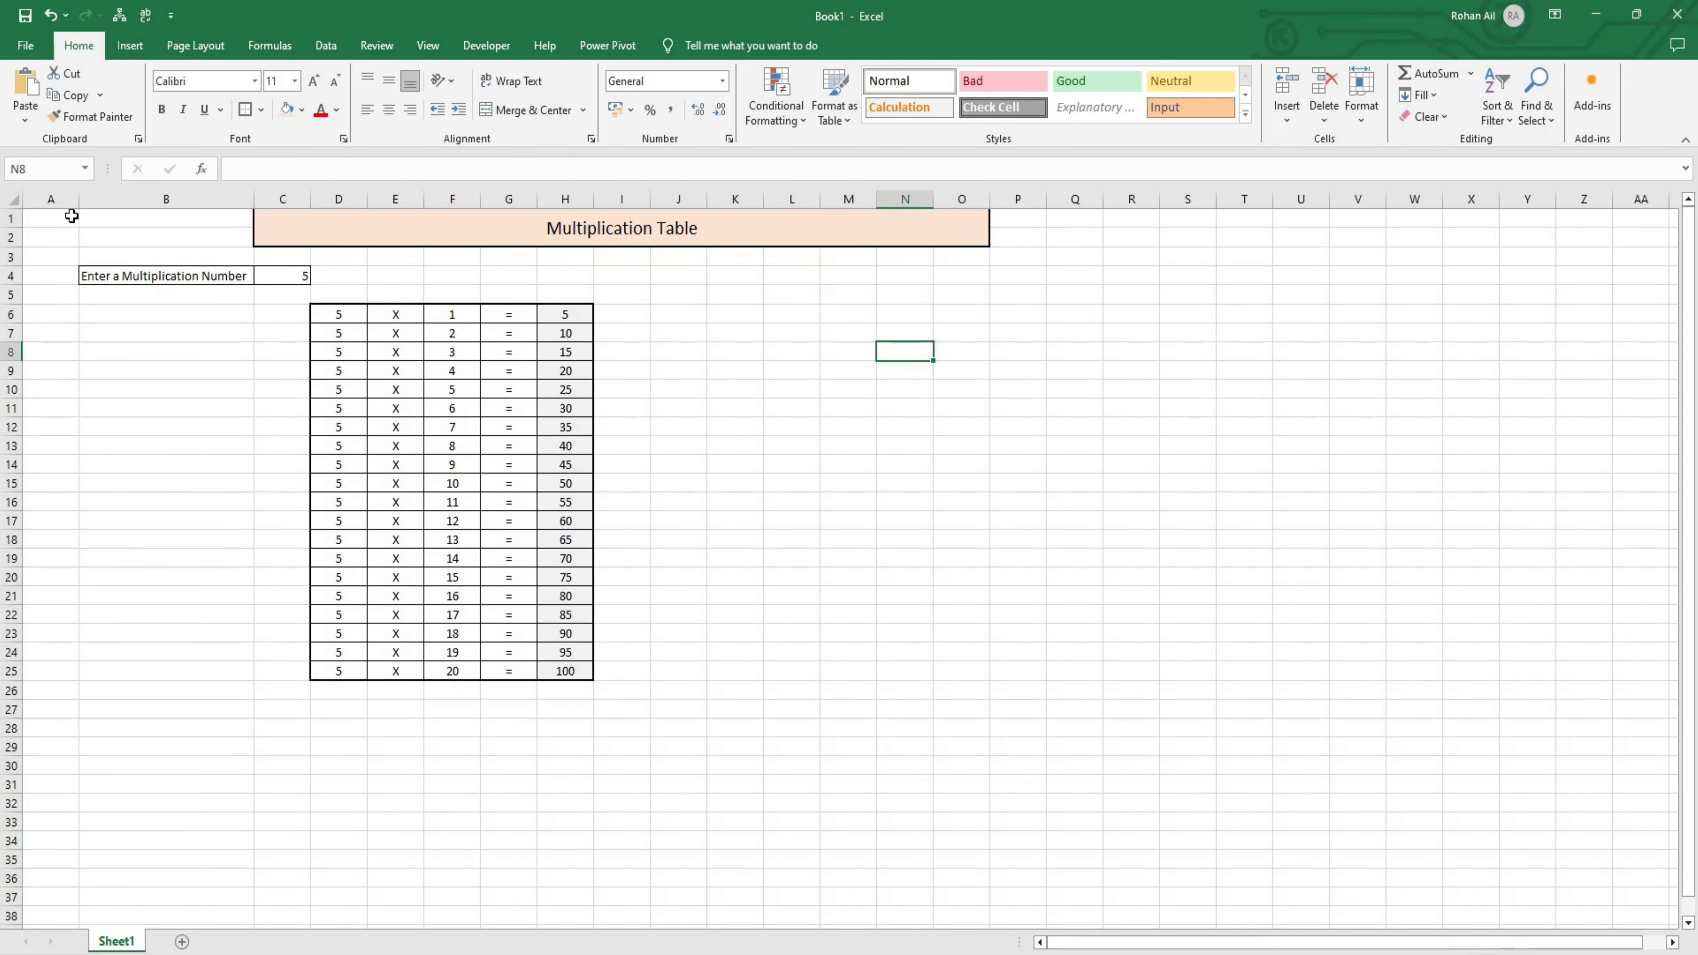
Insert a blank row above the title at row 1, undo the insertion, and insert the row again
click(11, 218)
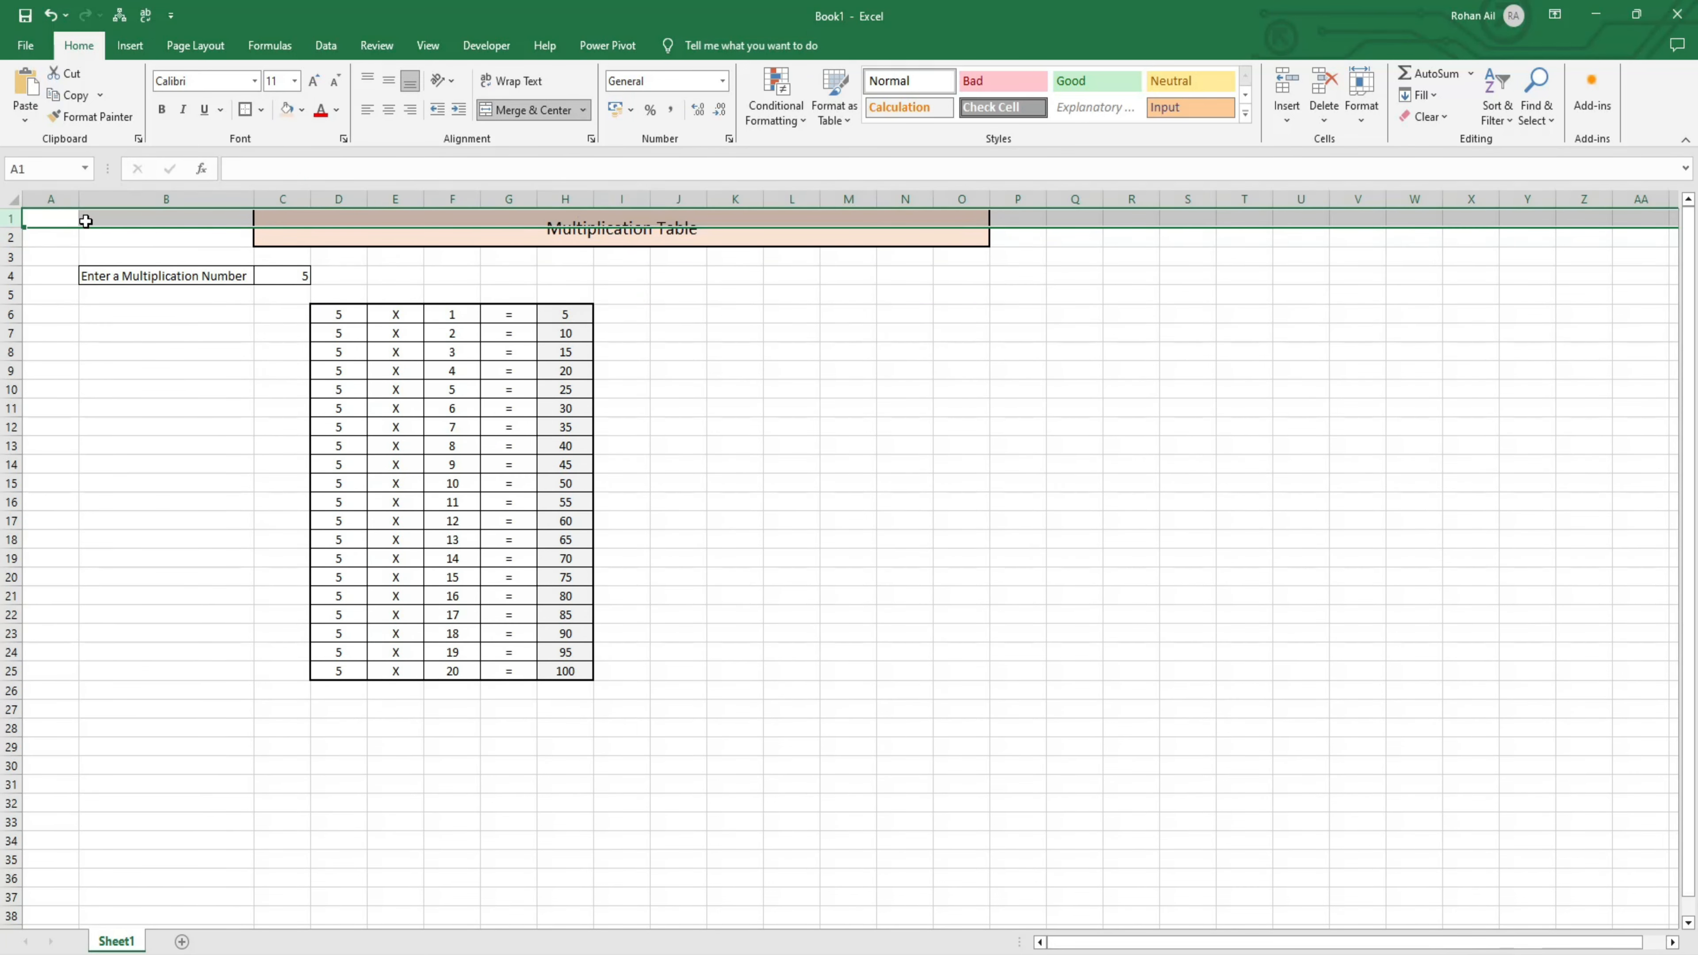
right_click(7, 218)
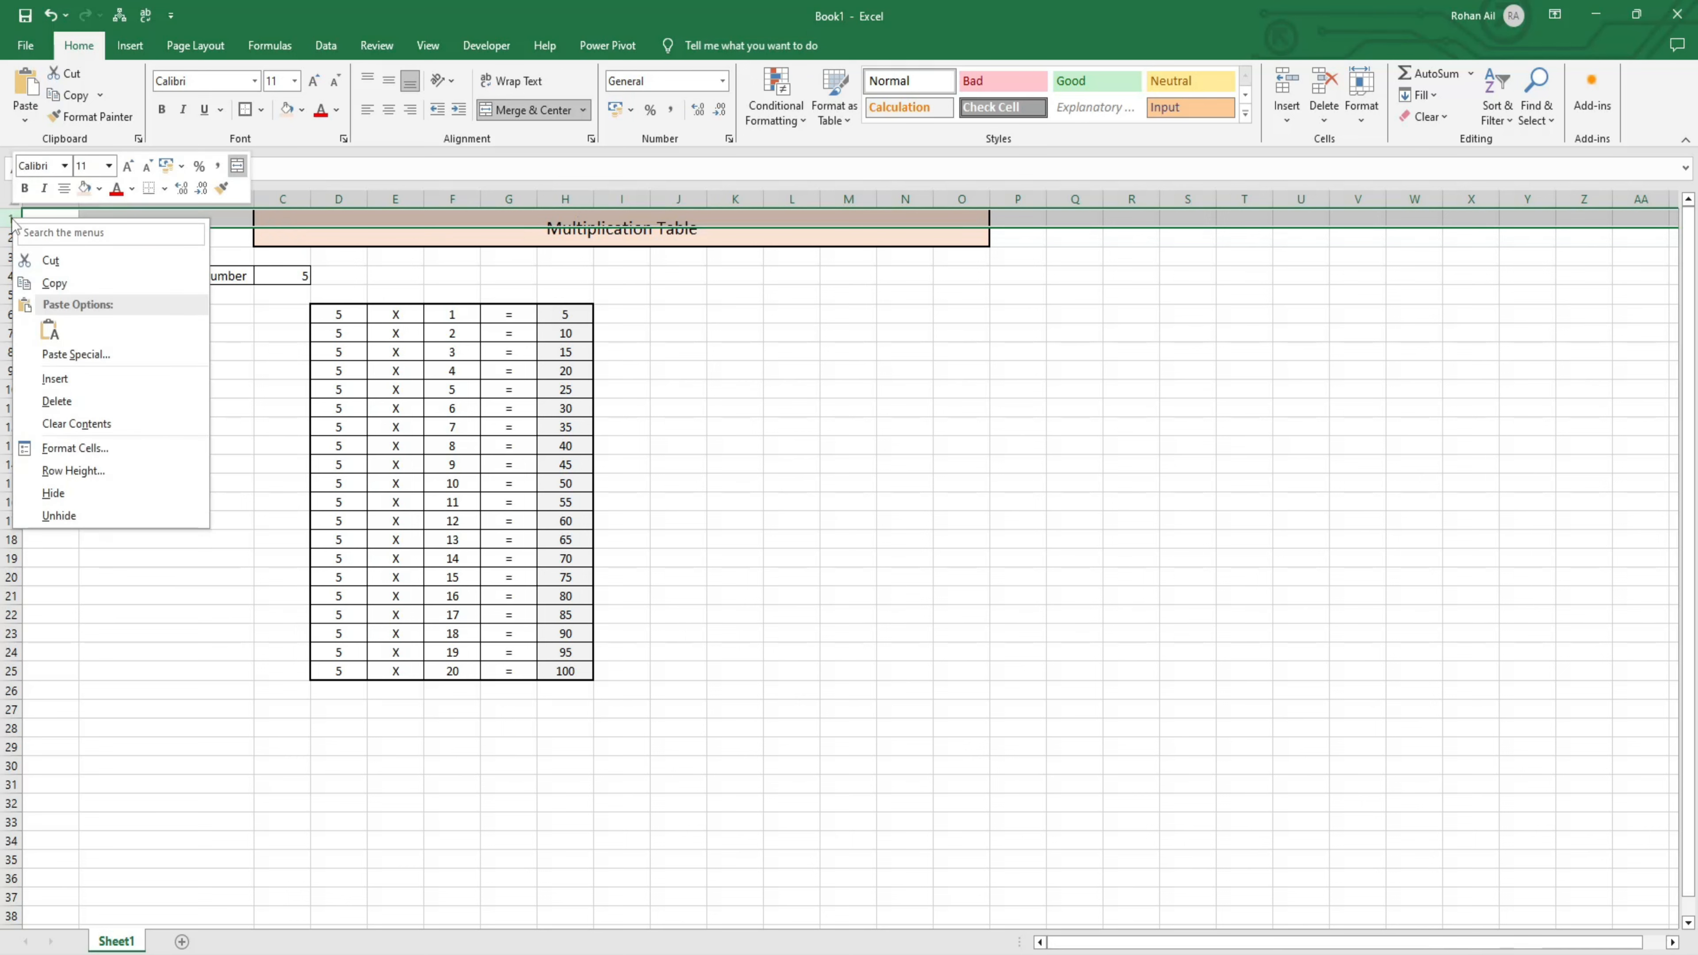
click(70, 379)
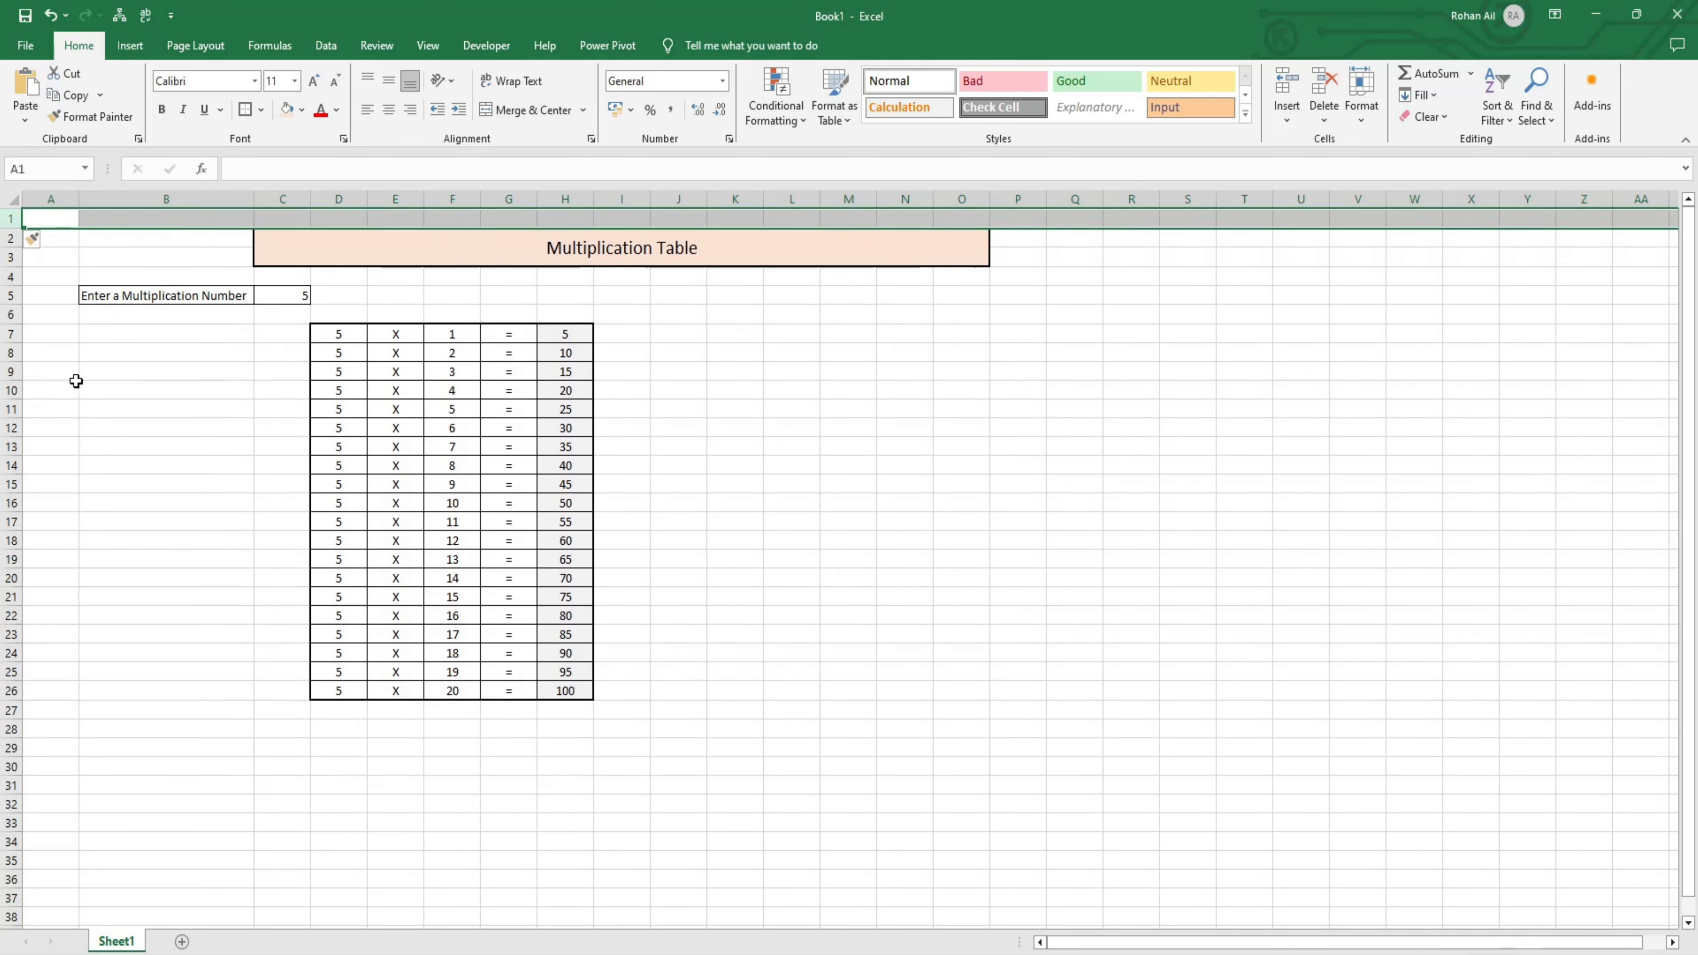
key(ctrl+z)
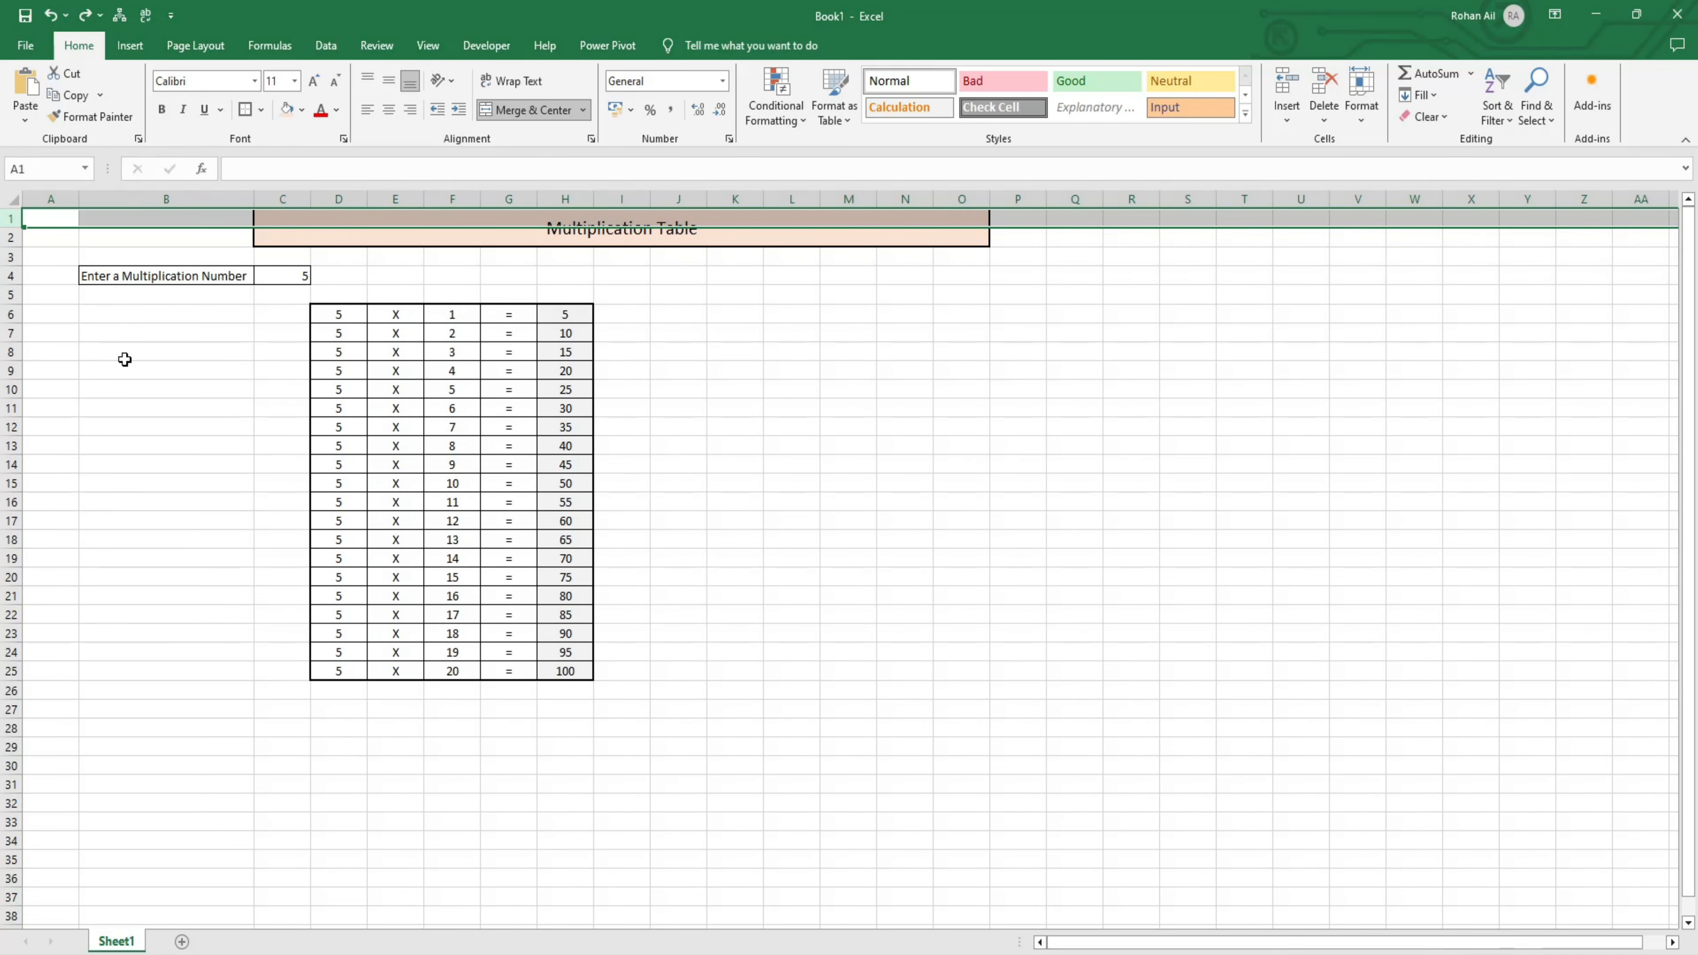
key(ctrl+shift+plus)
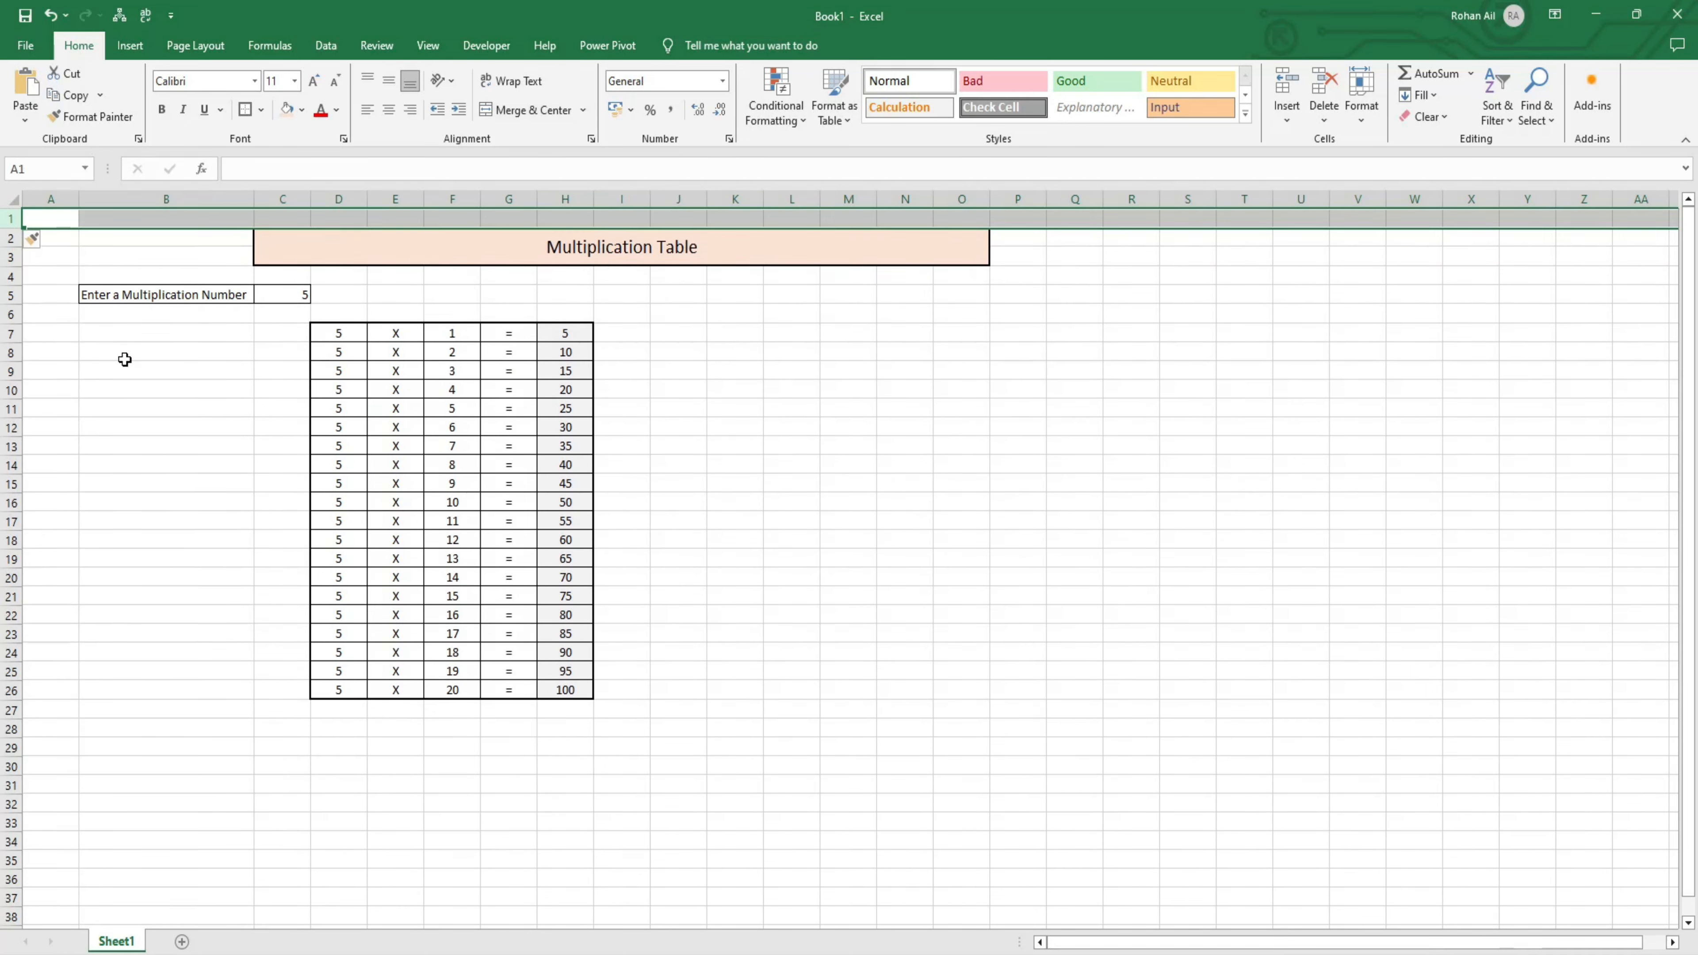
click(866, 427)
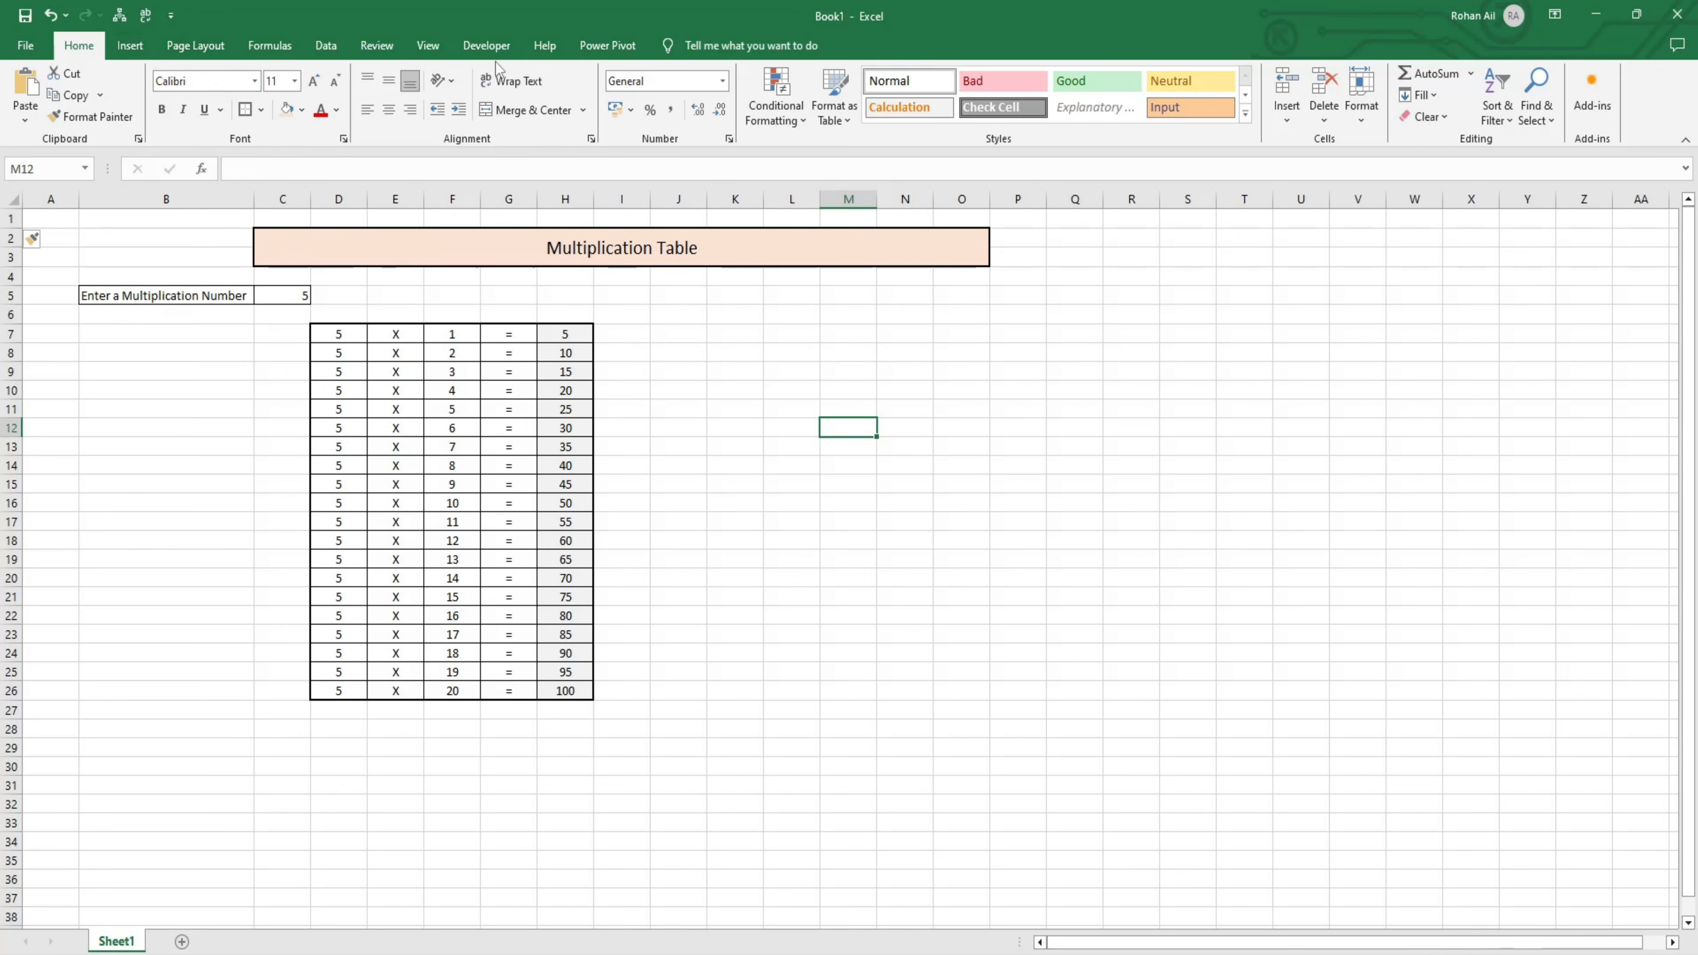
Hide the gridlines on the finished multiplication table sheet
click(424, 48)
click(204, 96)
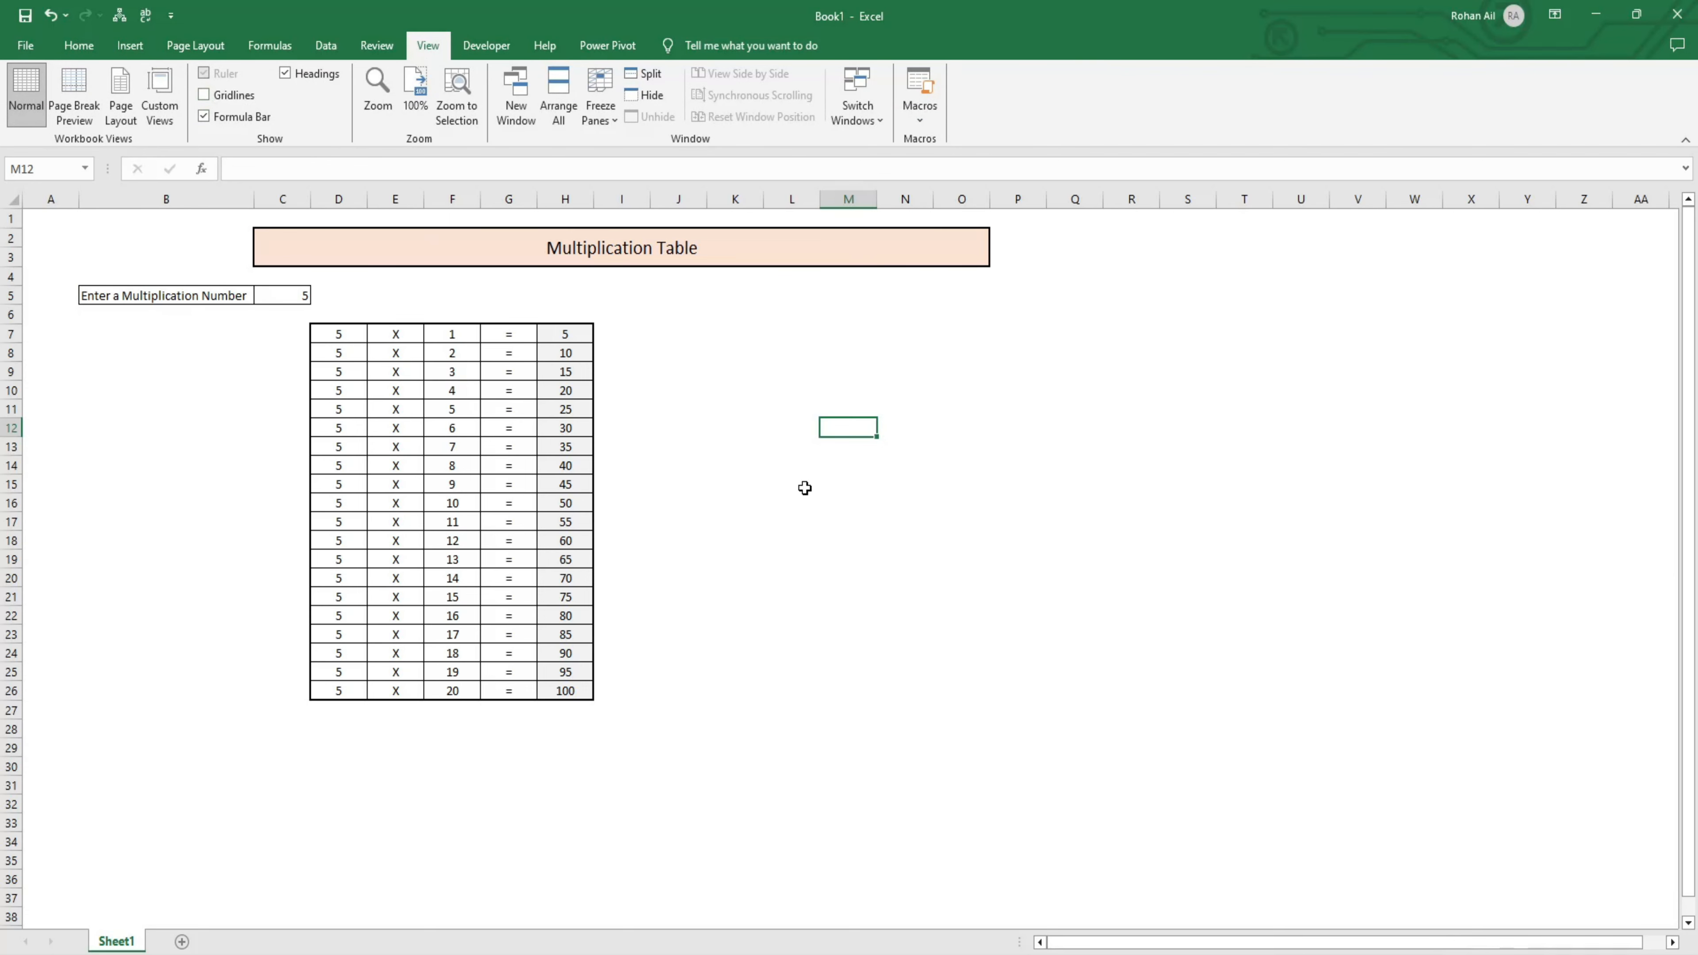